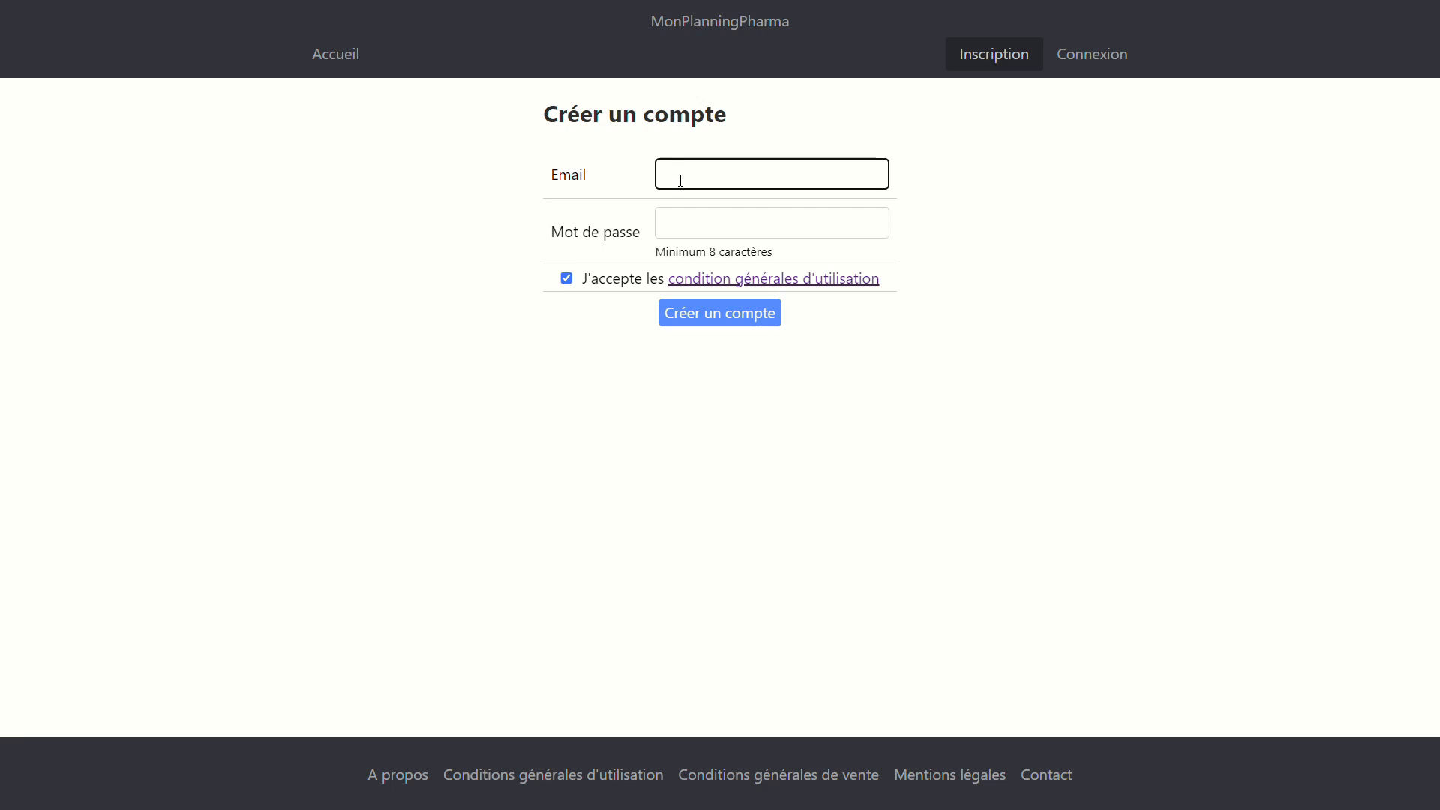
# Create an account with the contact e-mail and account password, and activate it through the link in the welcome message in Gmail.
pyautogui.write('@monplanningpharma.fr')
pyautogui.press('Tab')
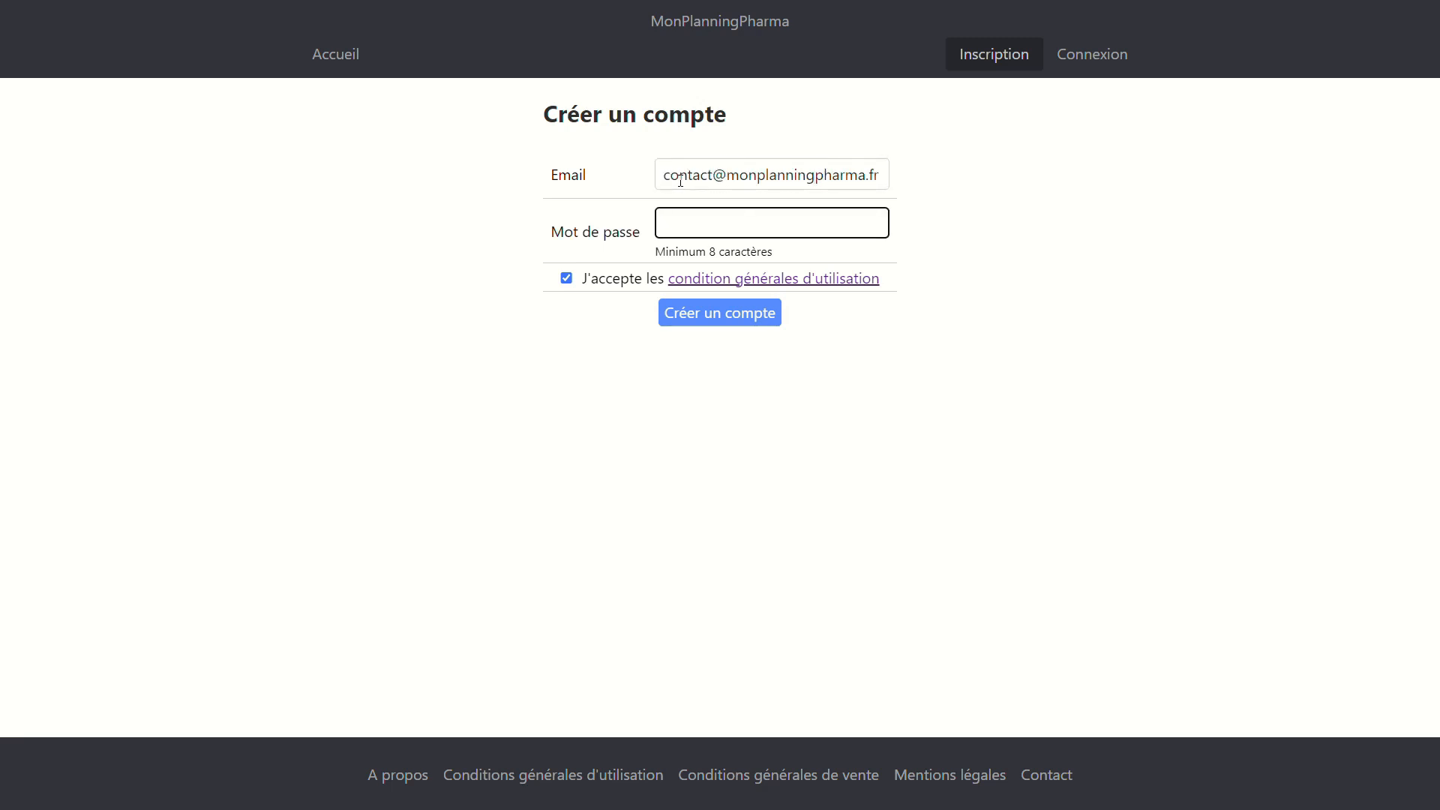
pyautogui.write('********')
pyautogui.click(750, 325)
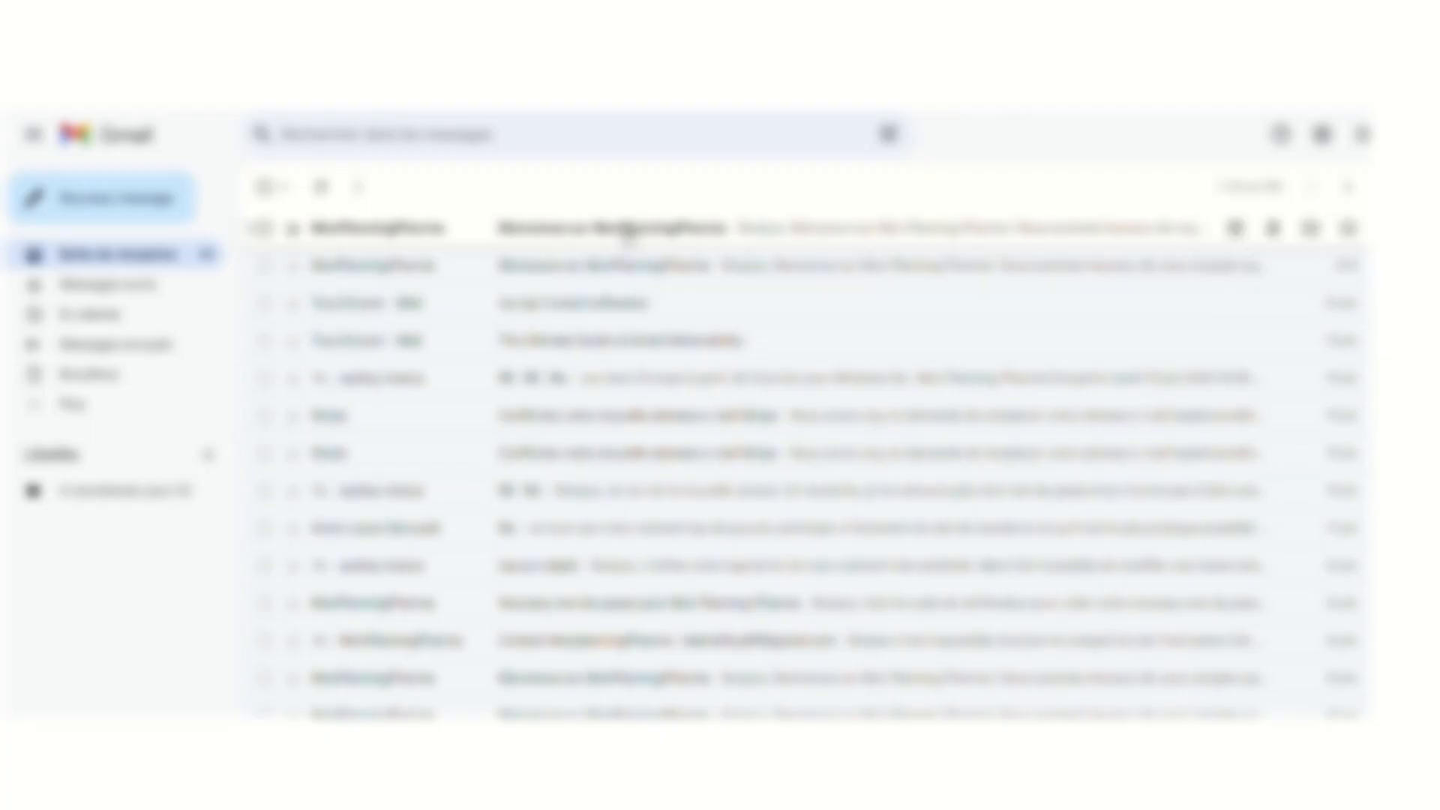
pyautogui.click(628, 229)
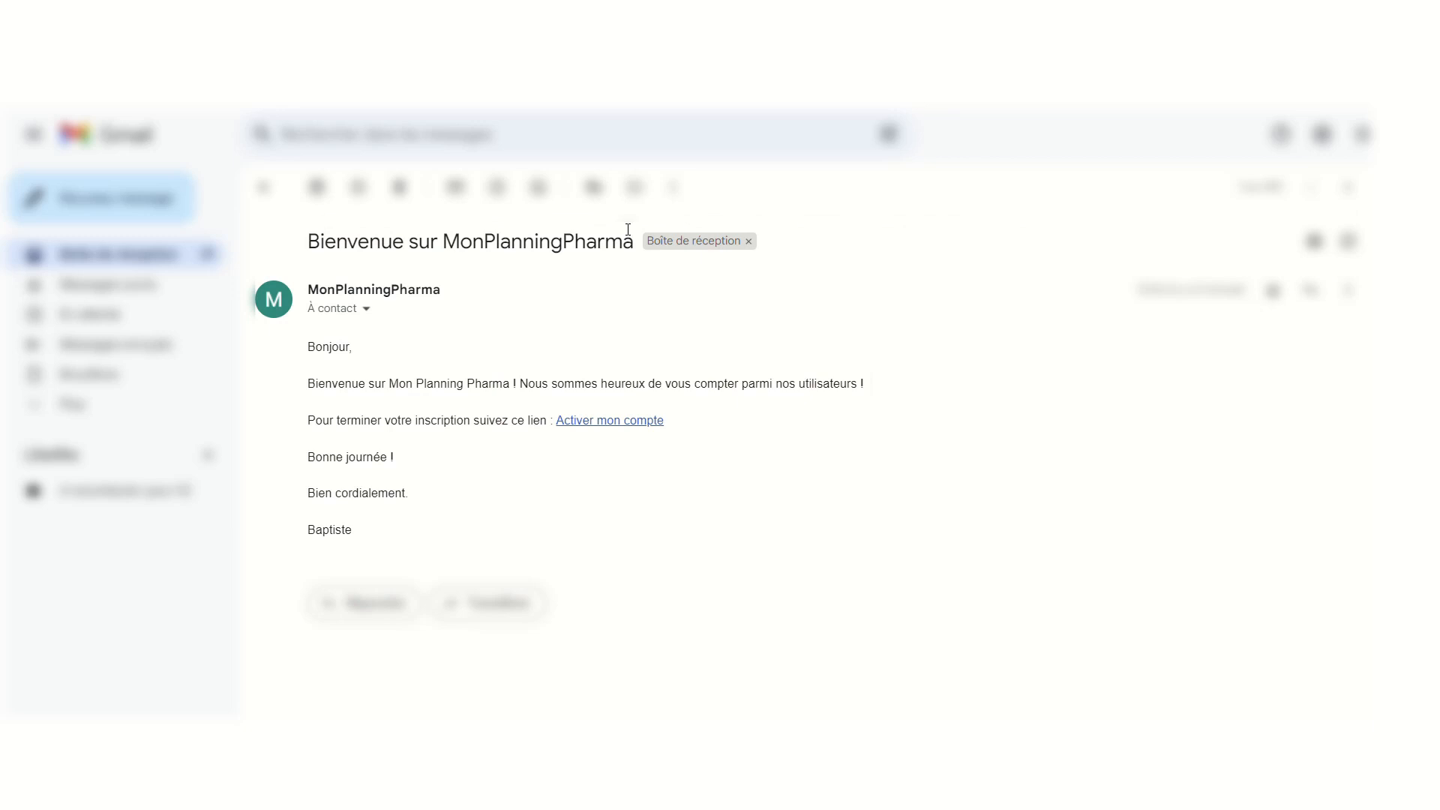
pyautogui.click(612, 422)
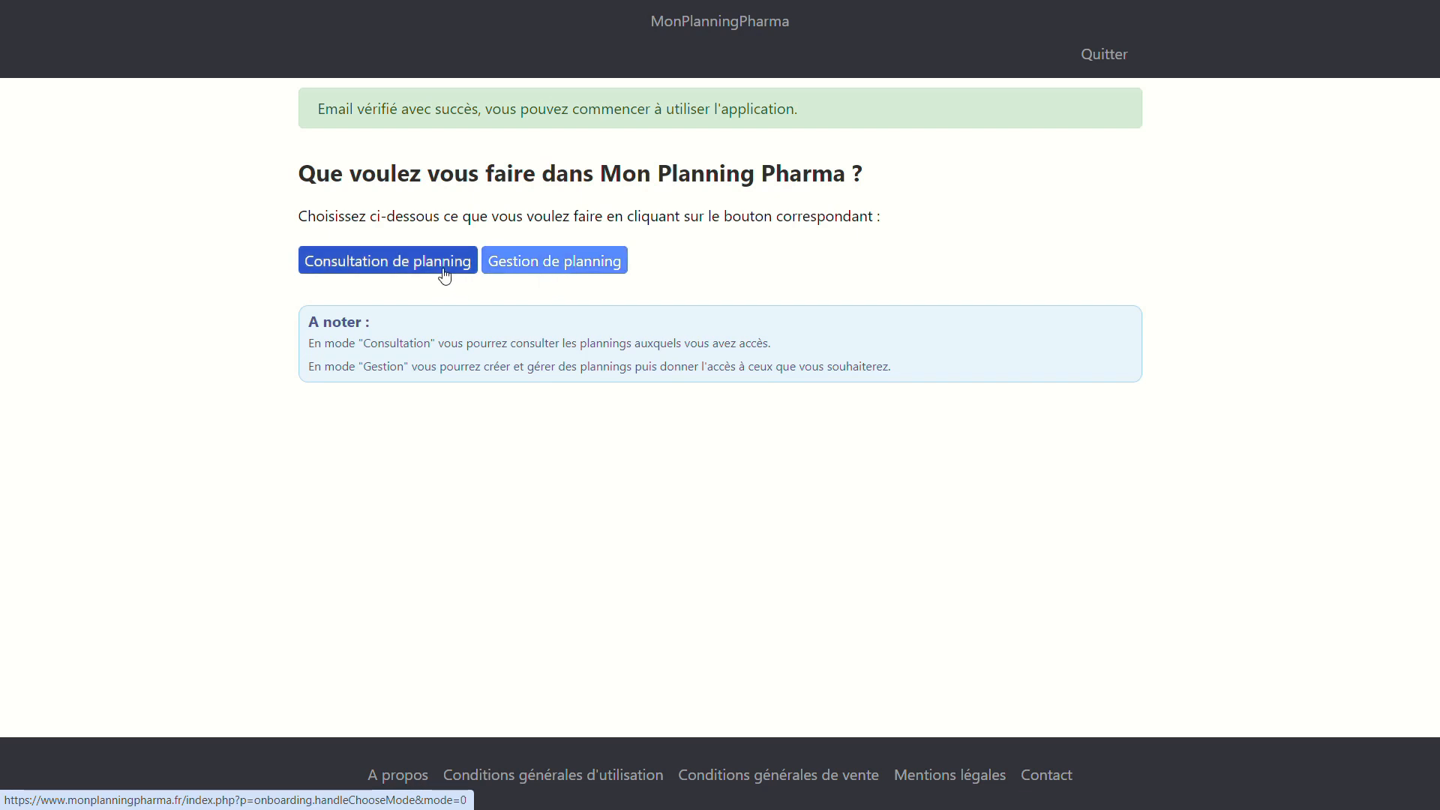
# Choose planning management mode and create a new planning for the pharmacy named "Pharmacie de la plage".
pyautogui.click(584, 272)
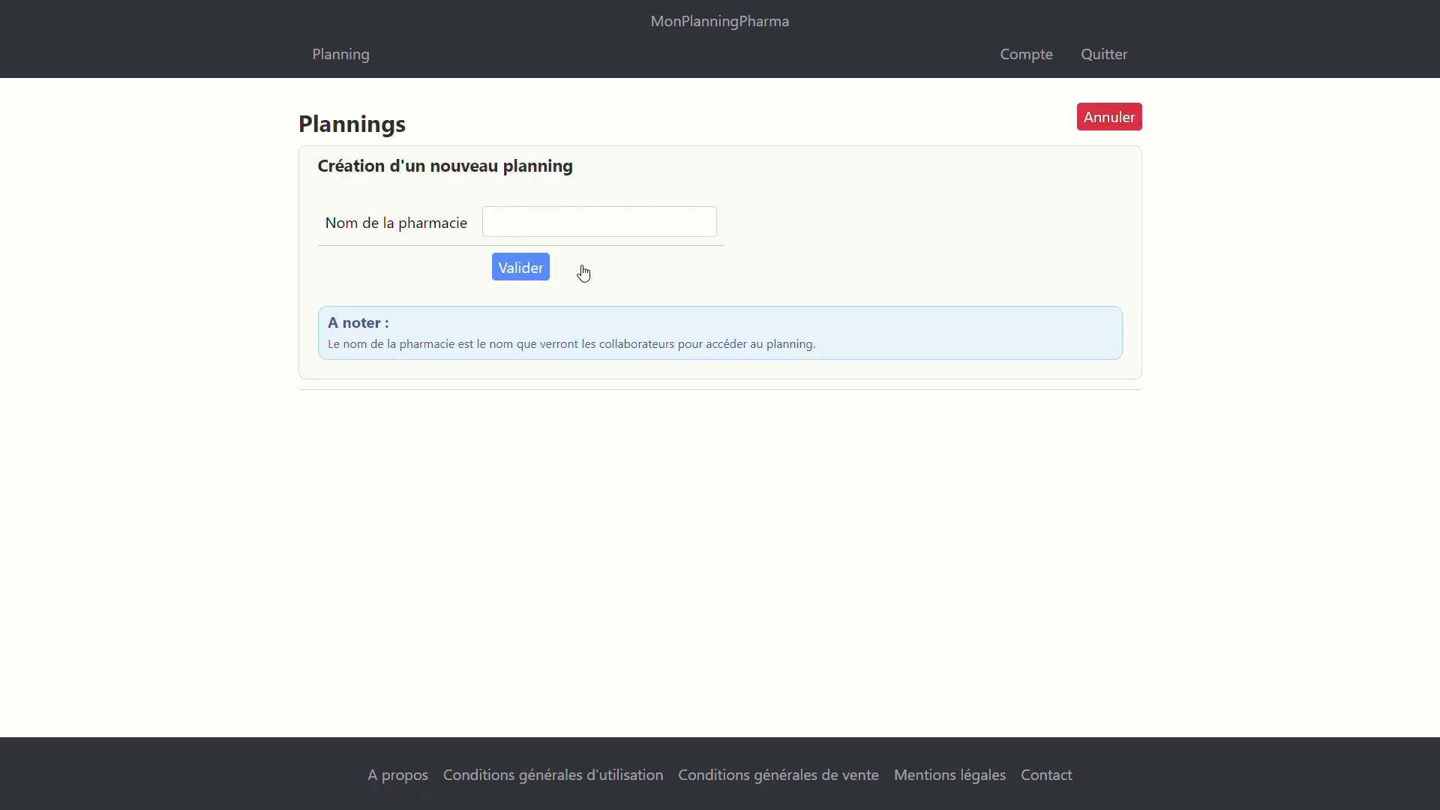
pyautogui.click(590, 222)
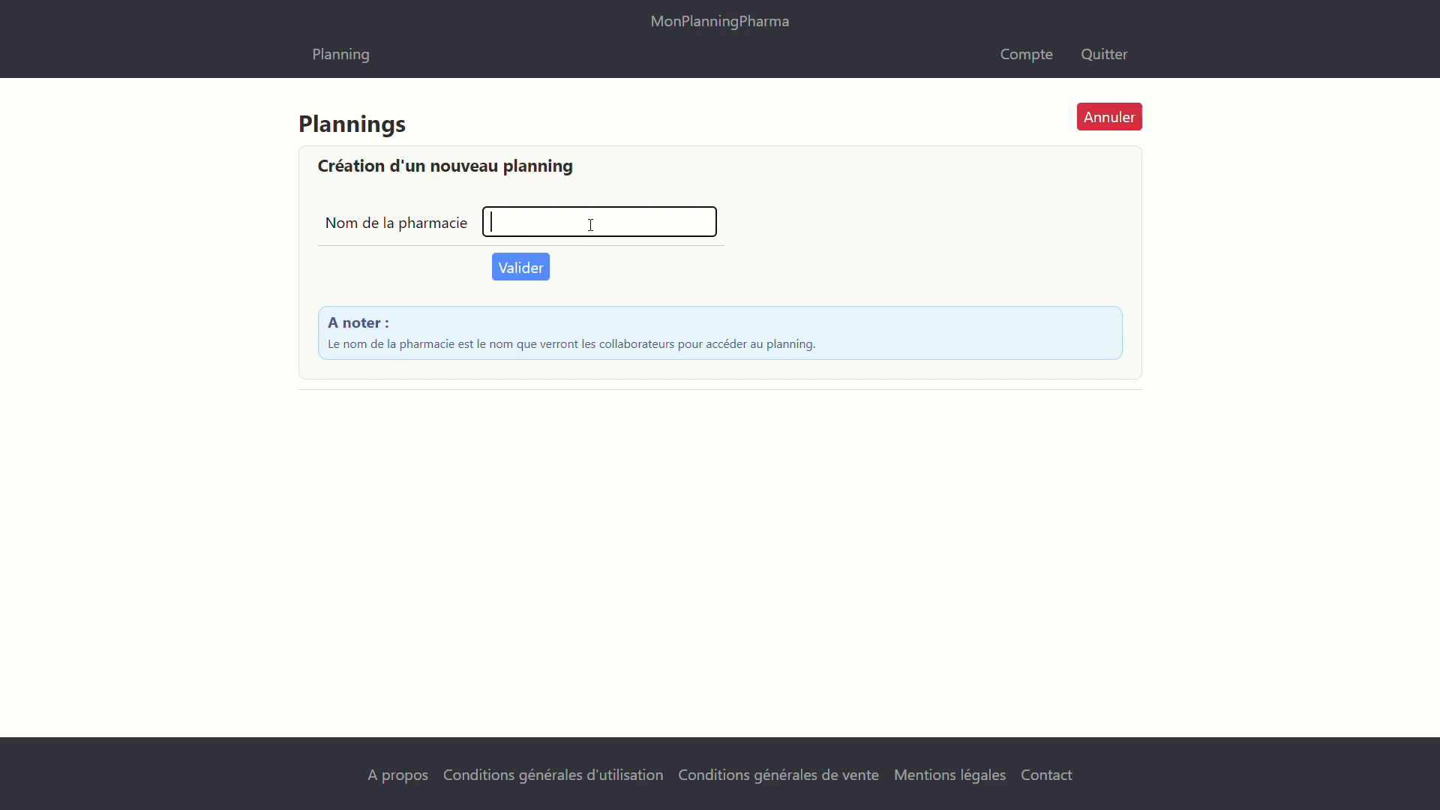
pyautogui.write('Pharmacie de la plage')
pyautogui.click(515, 272)
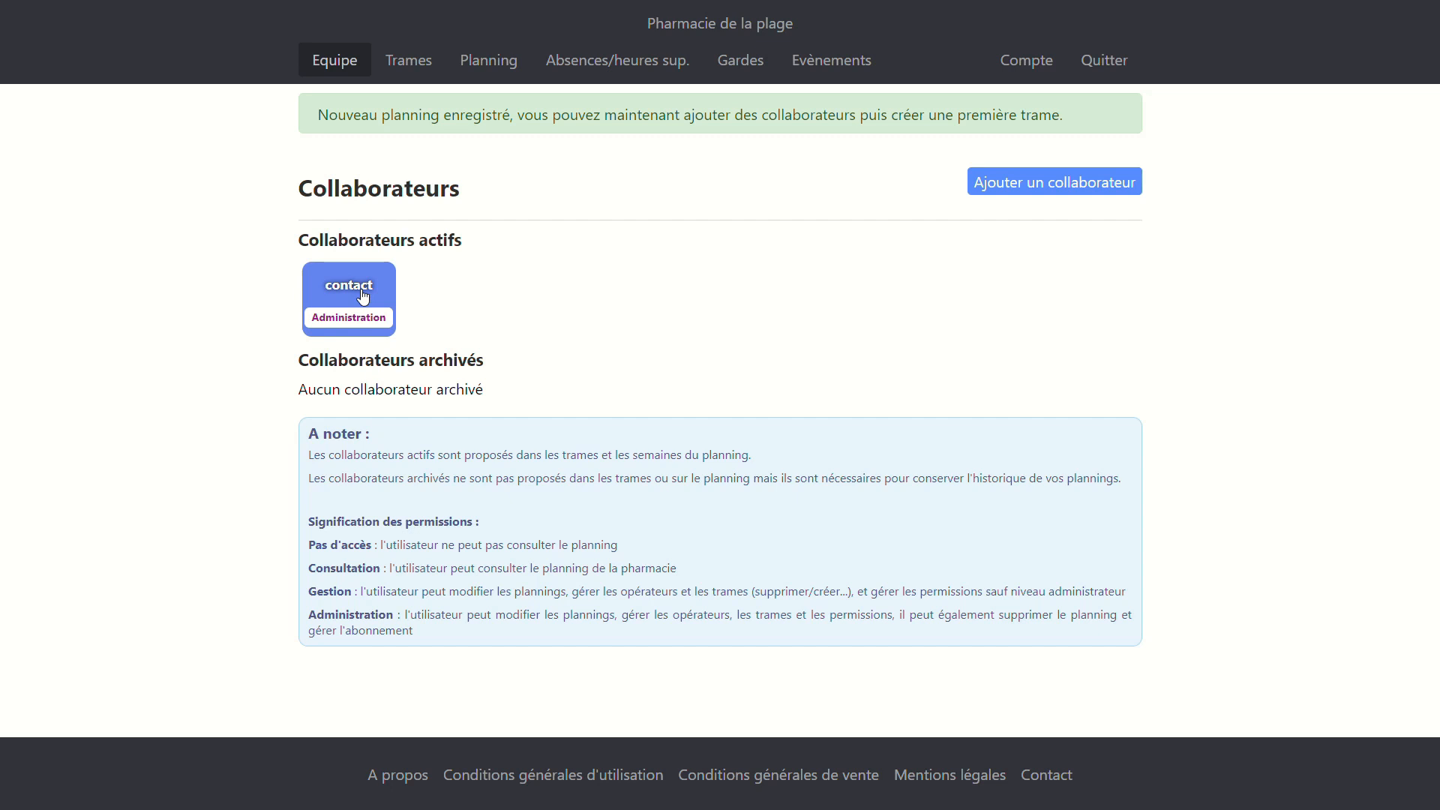
# Look through the Trames, Planning, Absences/heures sup., Gardes and Evènements pages of the new planning.
pyautogui.click(409, 64)
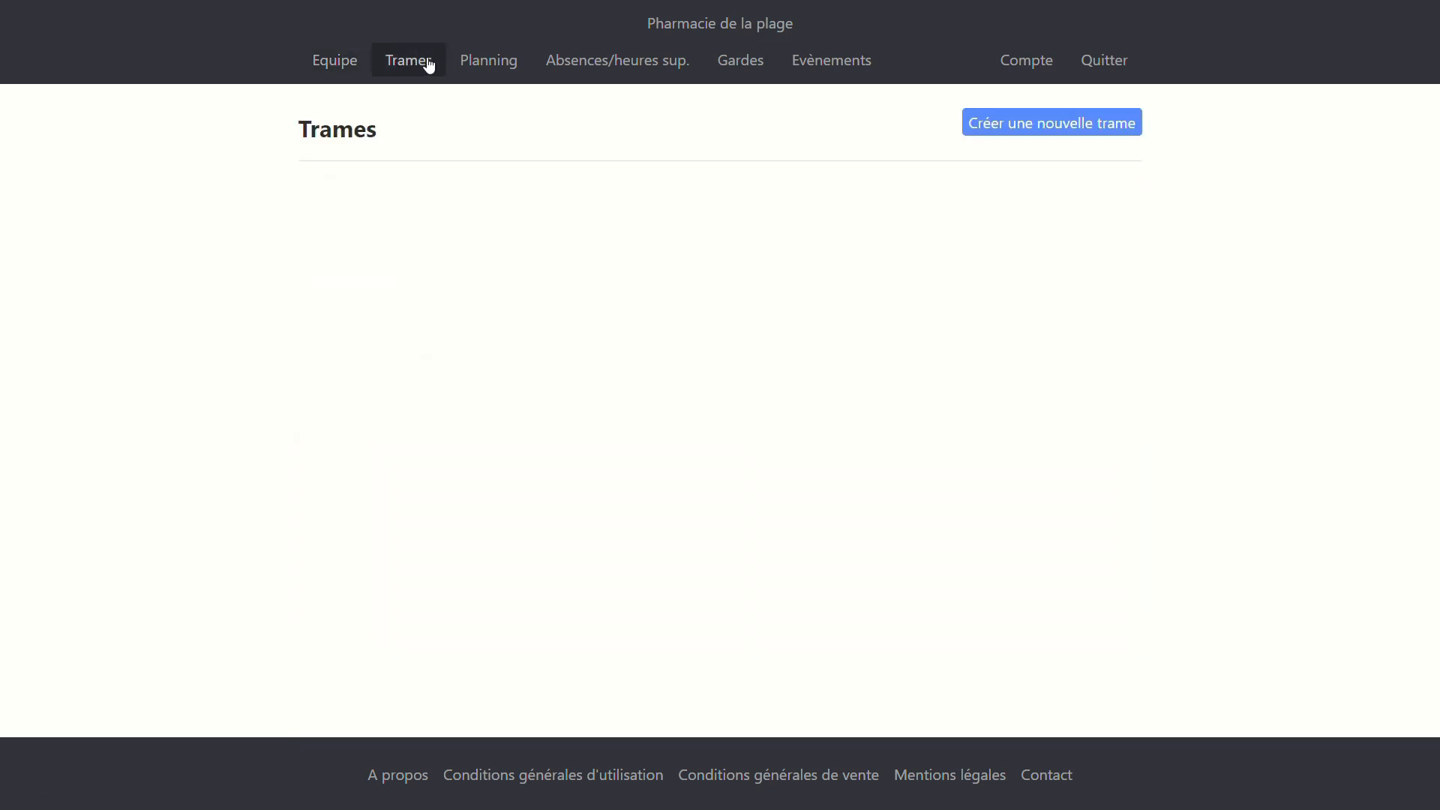
pyautogui.click(487, 66)
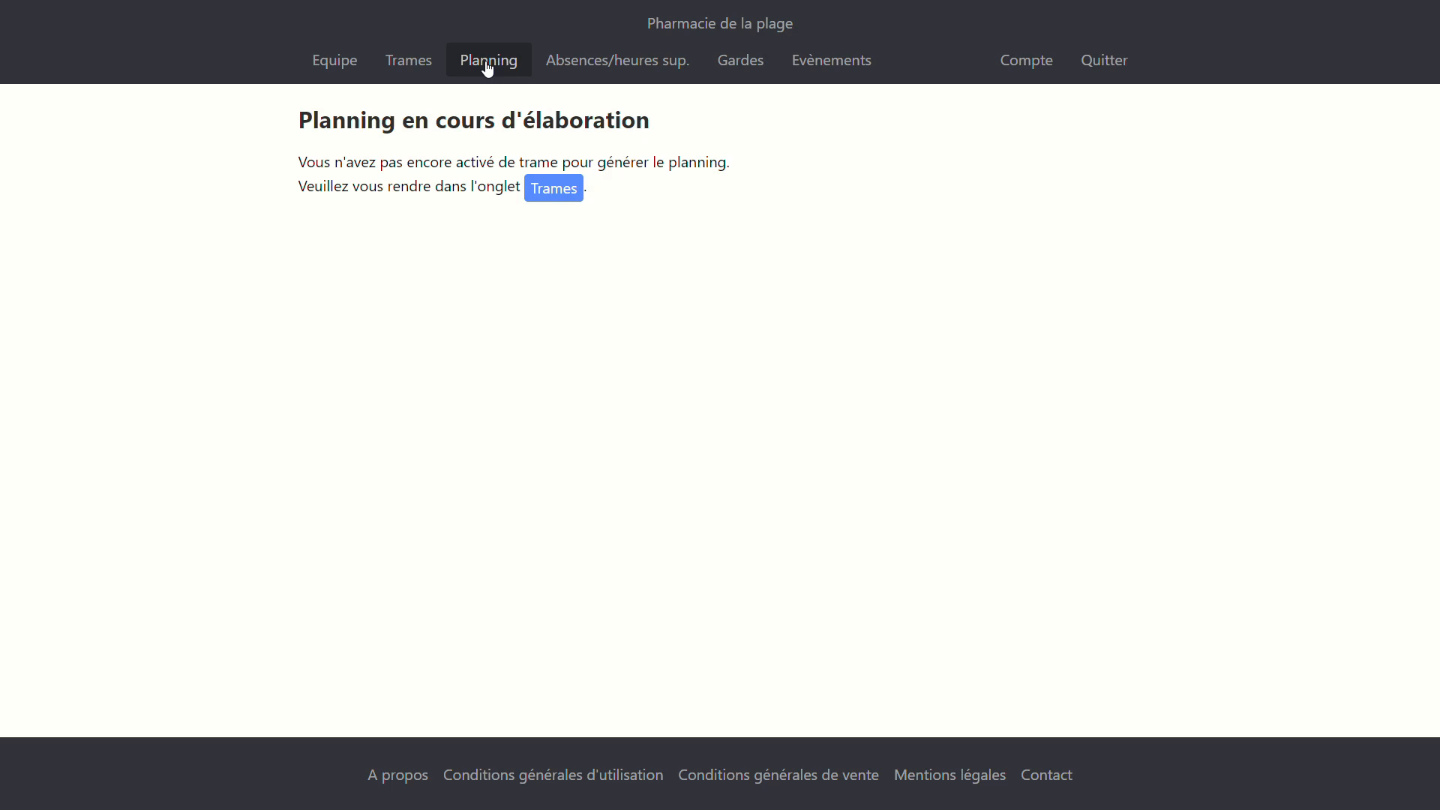
pyautogui.click(586, 73)
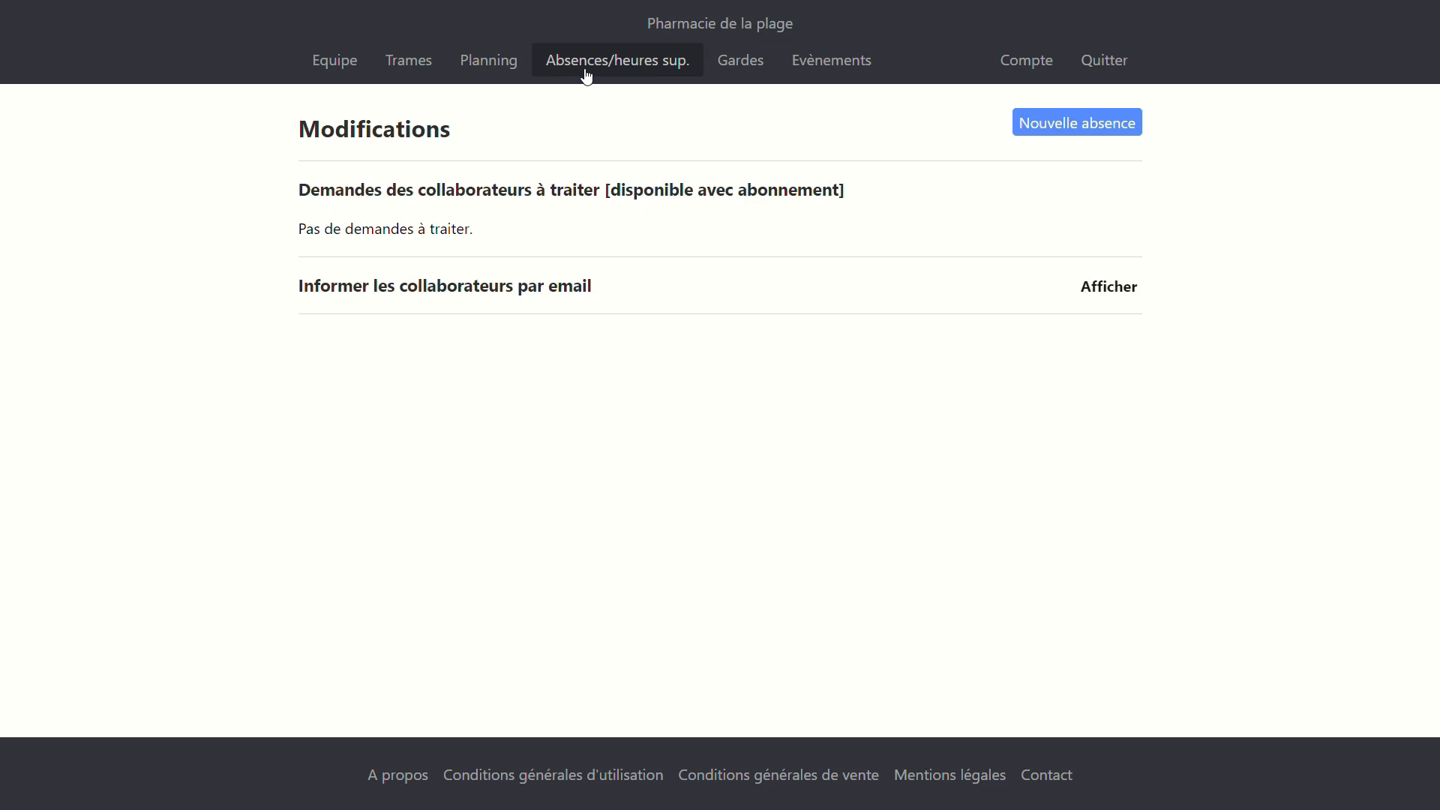
pyautogui.click(734, 75)
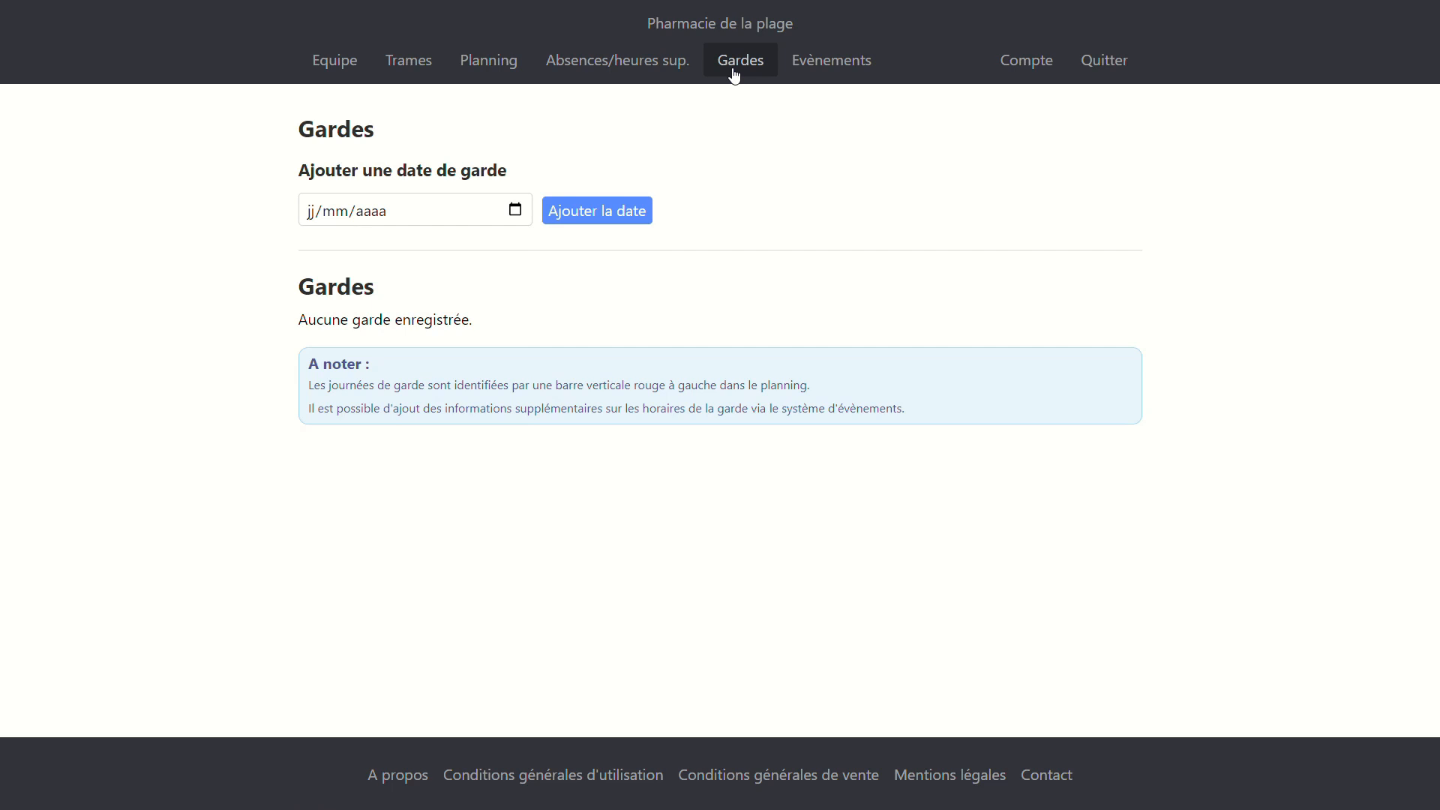
pyautogui.click(848, 67)
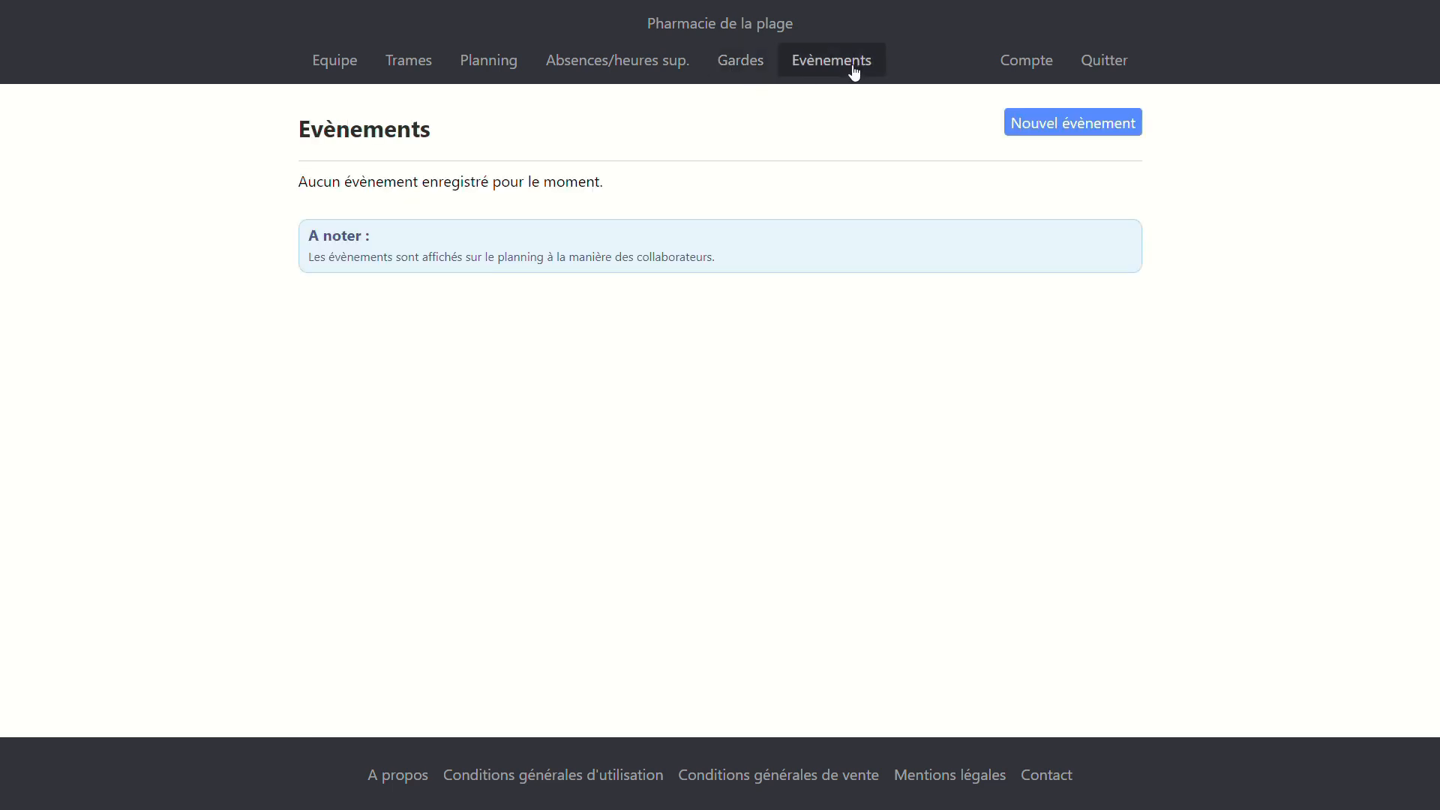
# Rename the administrator "contact" in the team with the collaborator's first name and save the change.
pyautogui.click(326, 68)
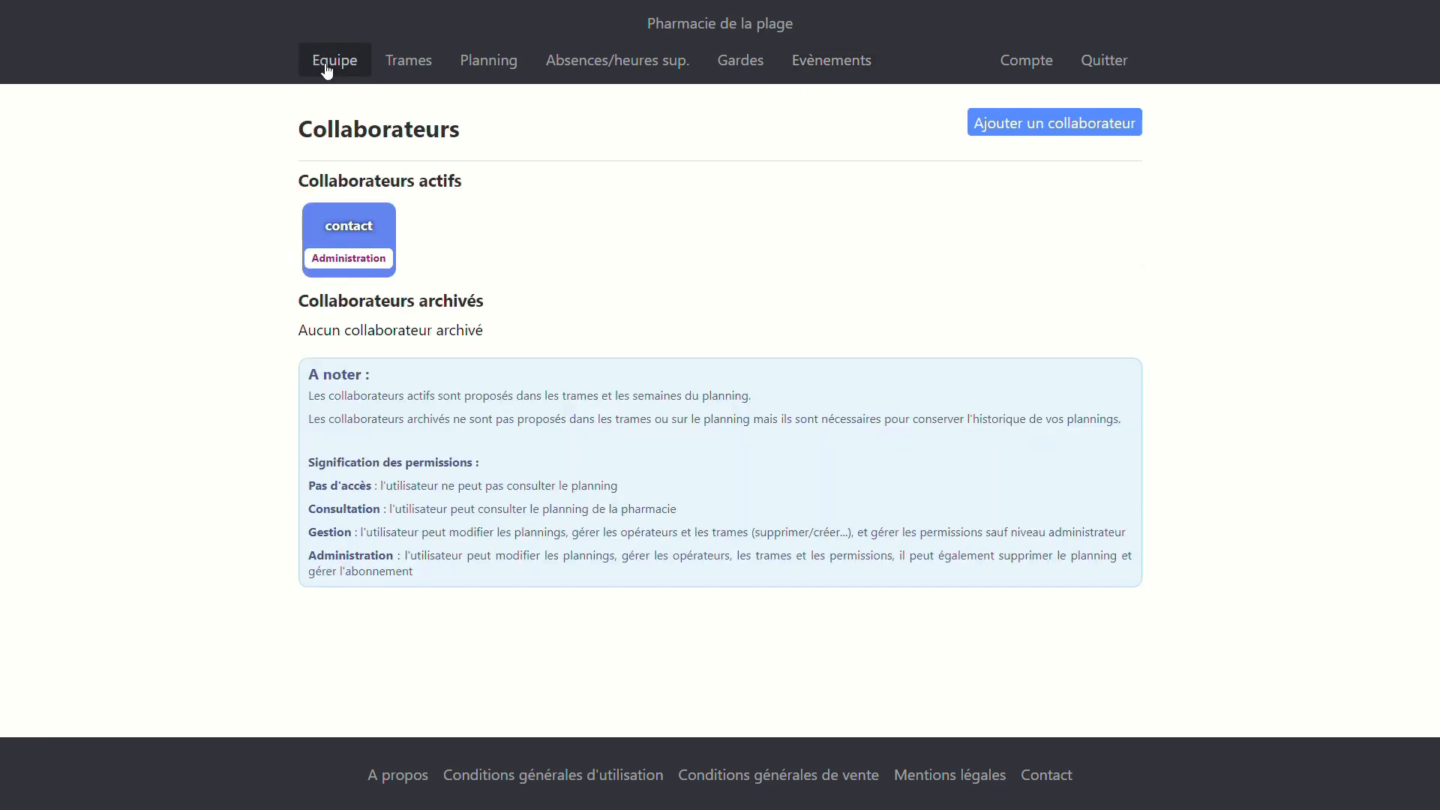
pyautogui.click(366, 234)
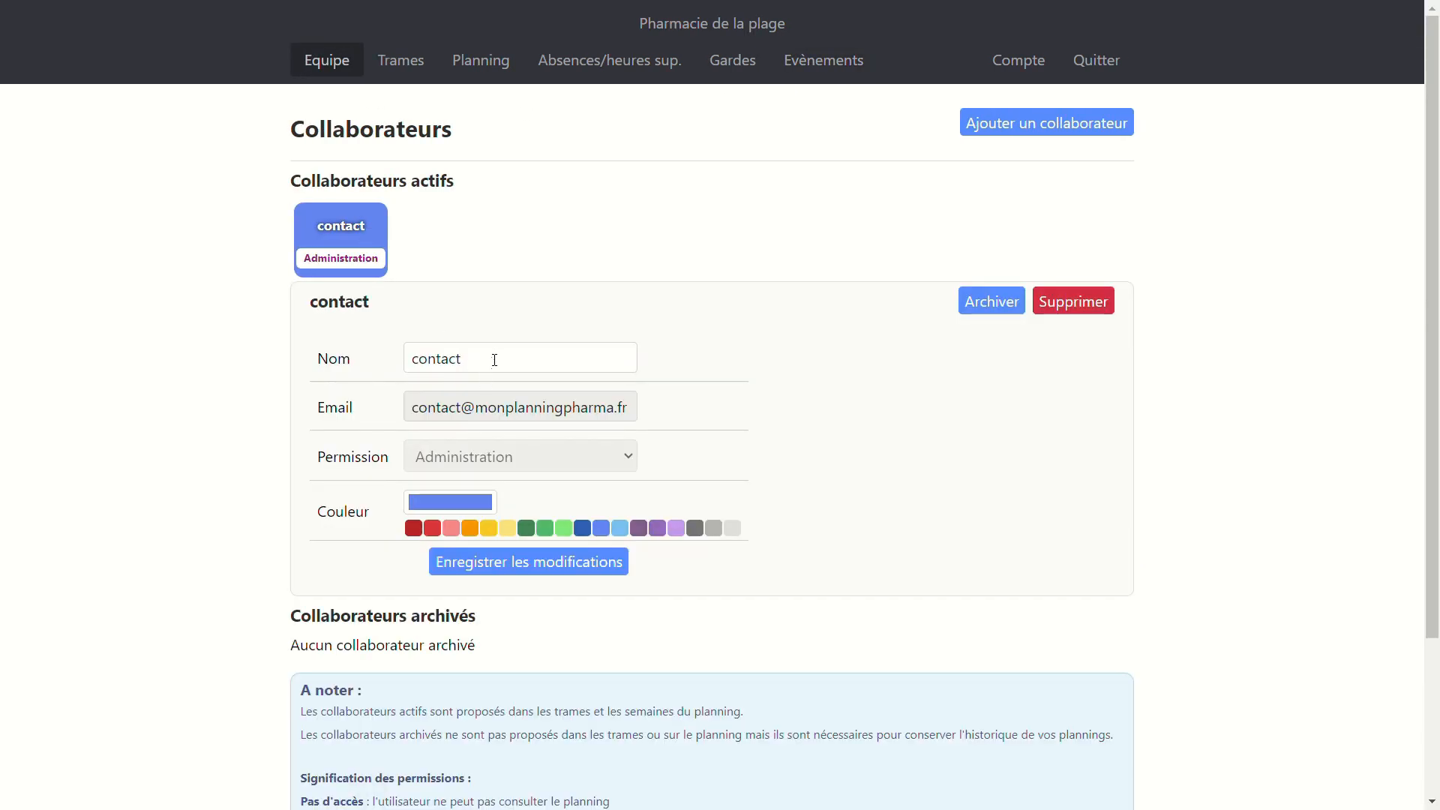
pyautogui.doubleClick(495, 360)
pyautogui.write('Bastien')
pyautogui.press('Return')
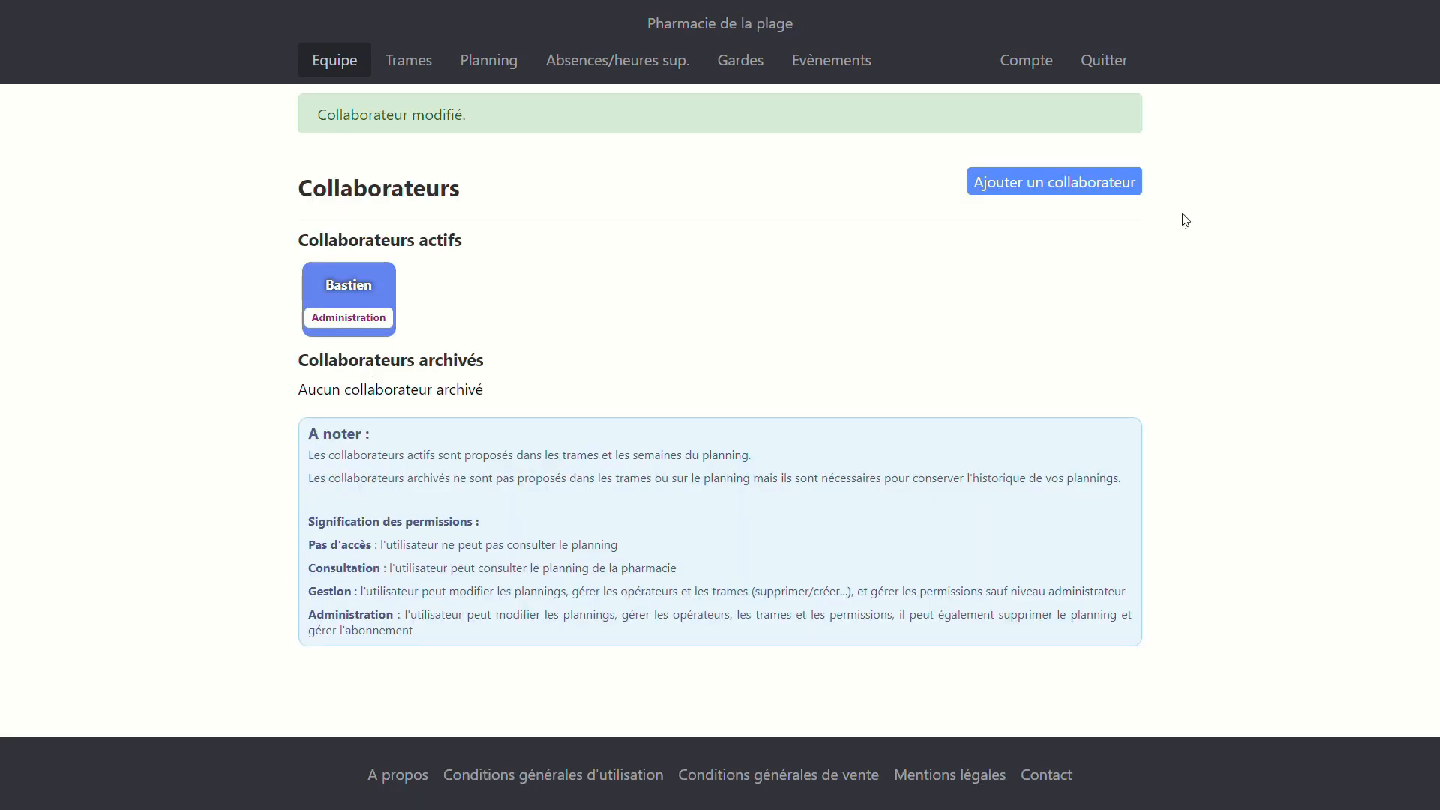
# Add a second collaborator with a first name, no e-mail and the colour red.
pyautogui.click(1074, 189)
pyautogui.click(477, 292)
pyautogui.write('Marie')
pyautogui.press('Tab')
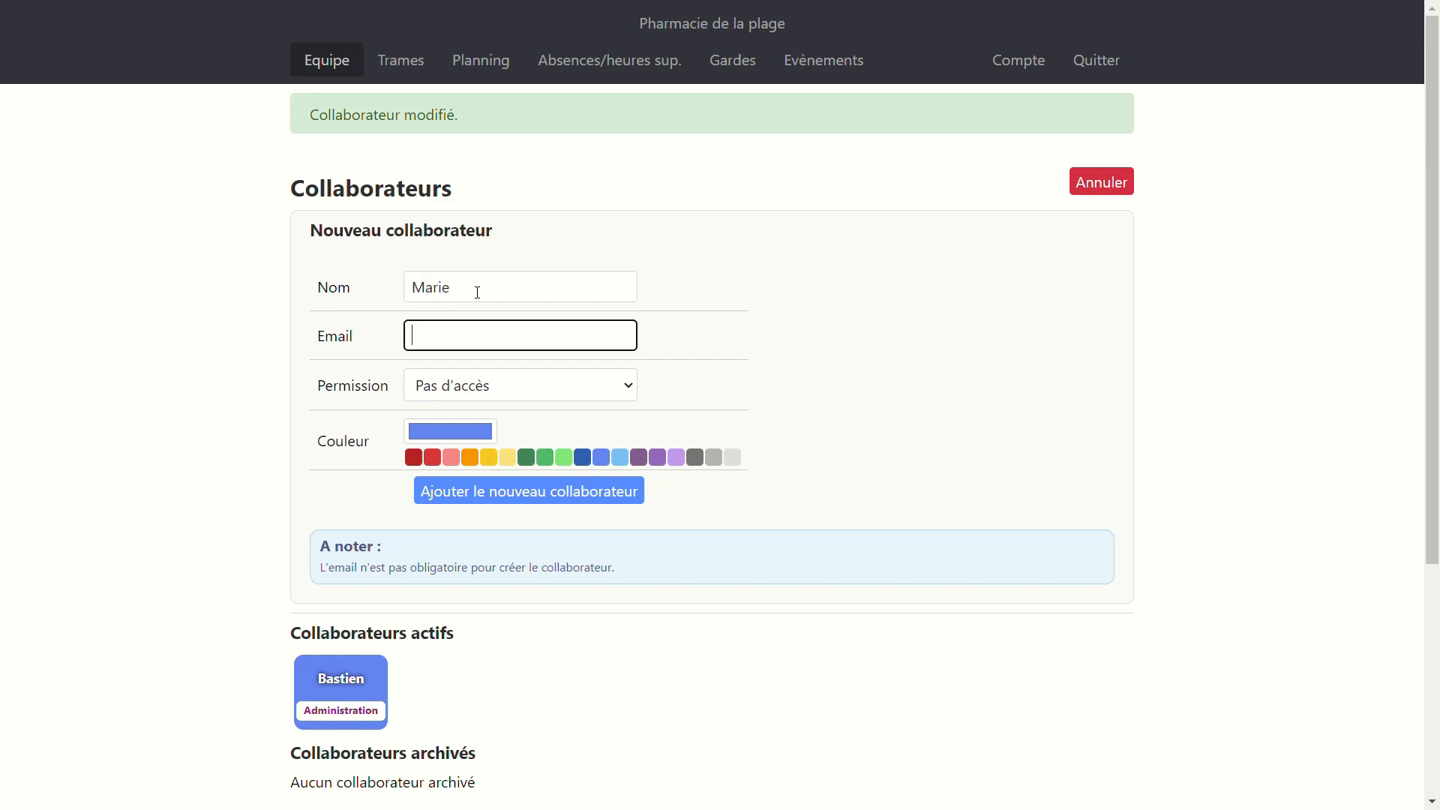
pyautogui.click(432, 456)
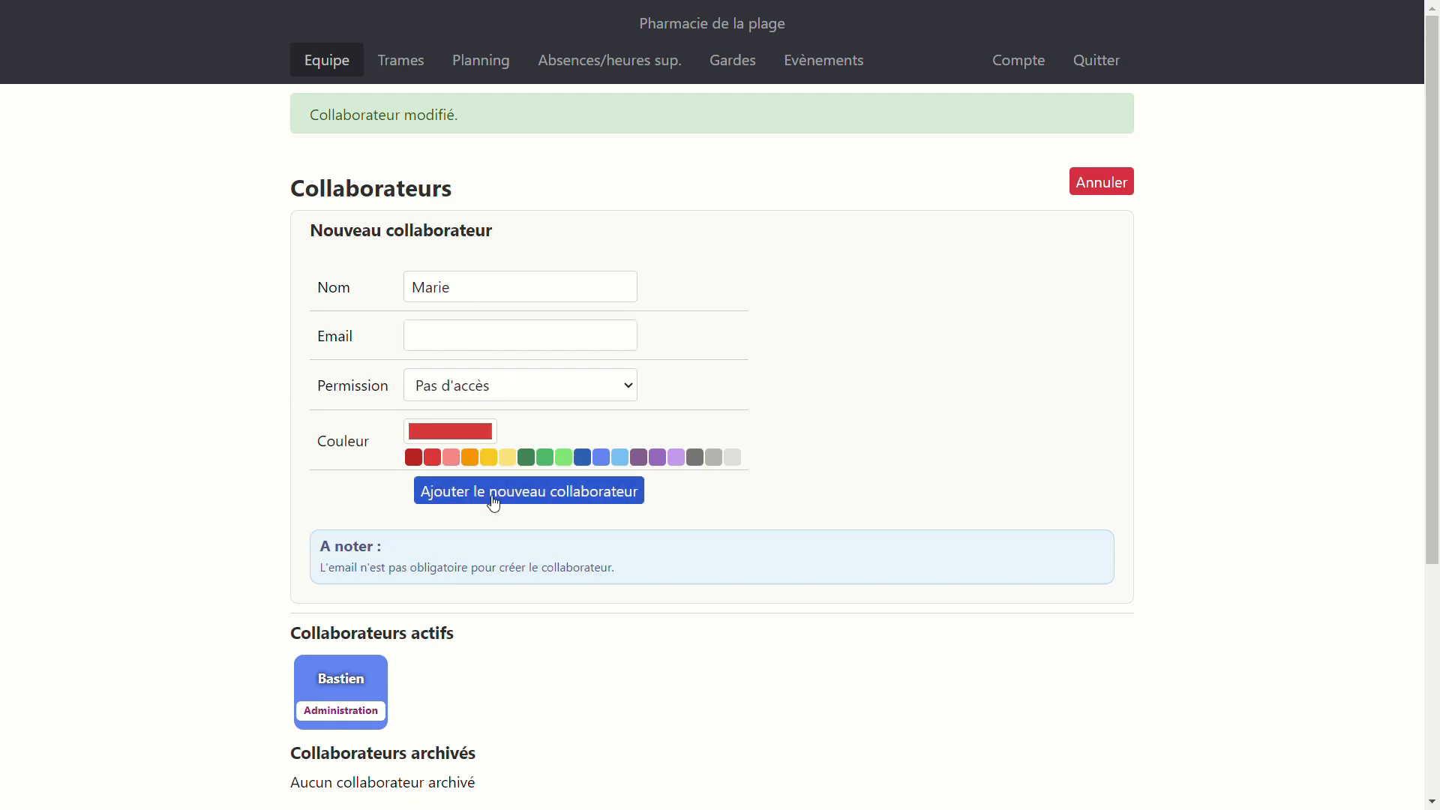
pyautogui.click(494, 499)
# Add a third collaborator with a first name, no e-mail and the colour green.
pyautogui.click(1065, 186)
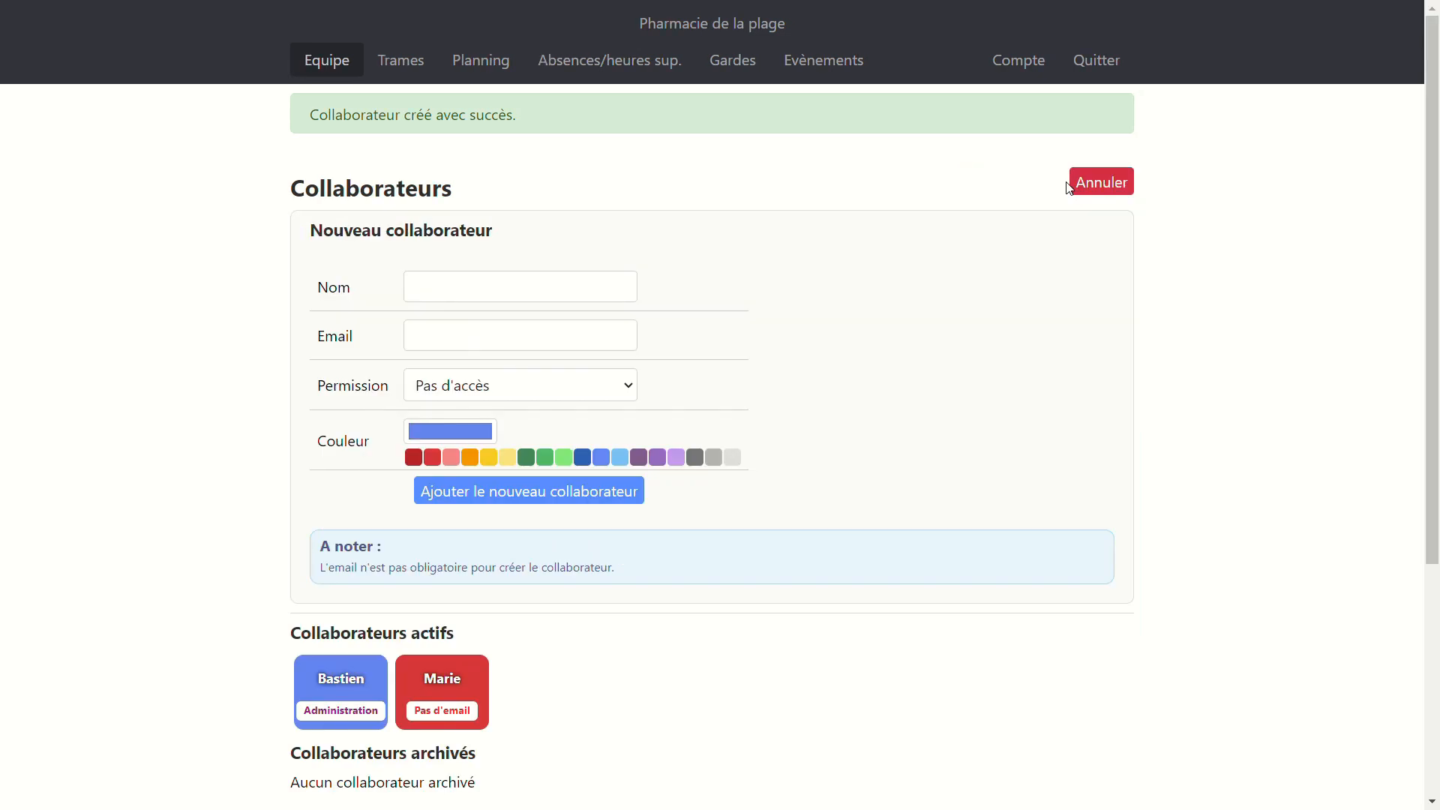
pyautogui.click(479, 301)
pyautogui.write('Noé')
pyautogui.click(547, 459)
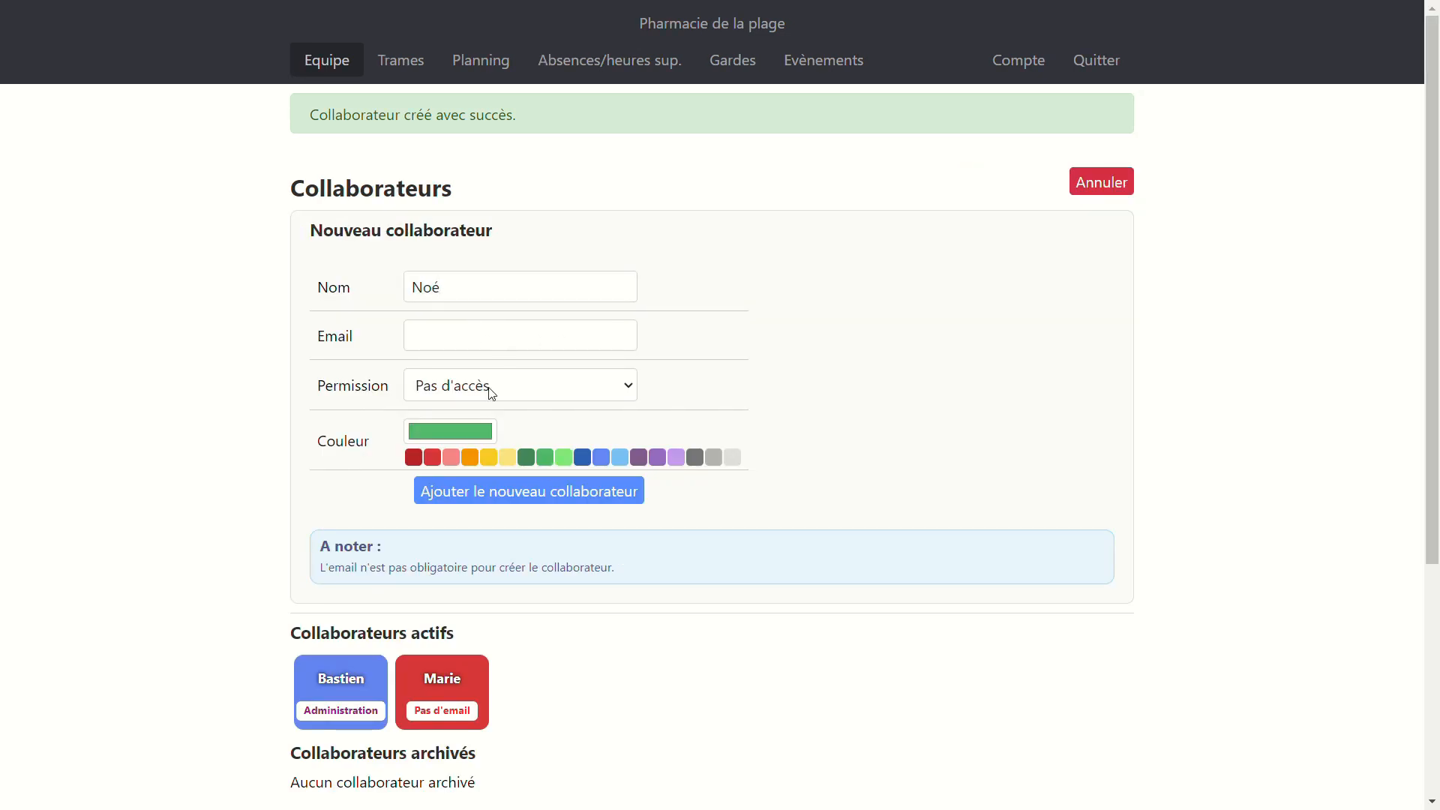
pyautogui.click(516, 501)
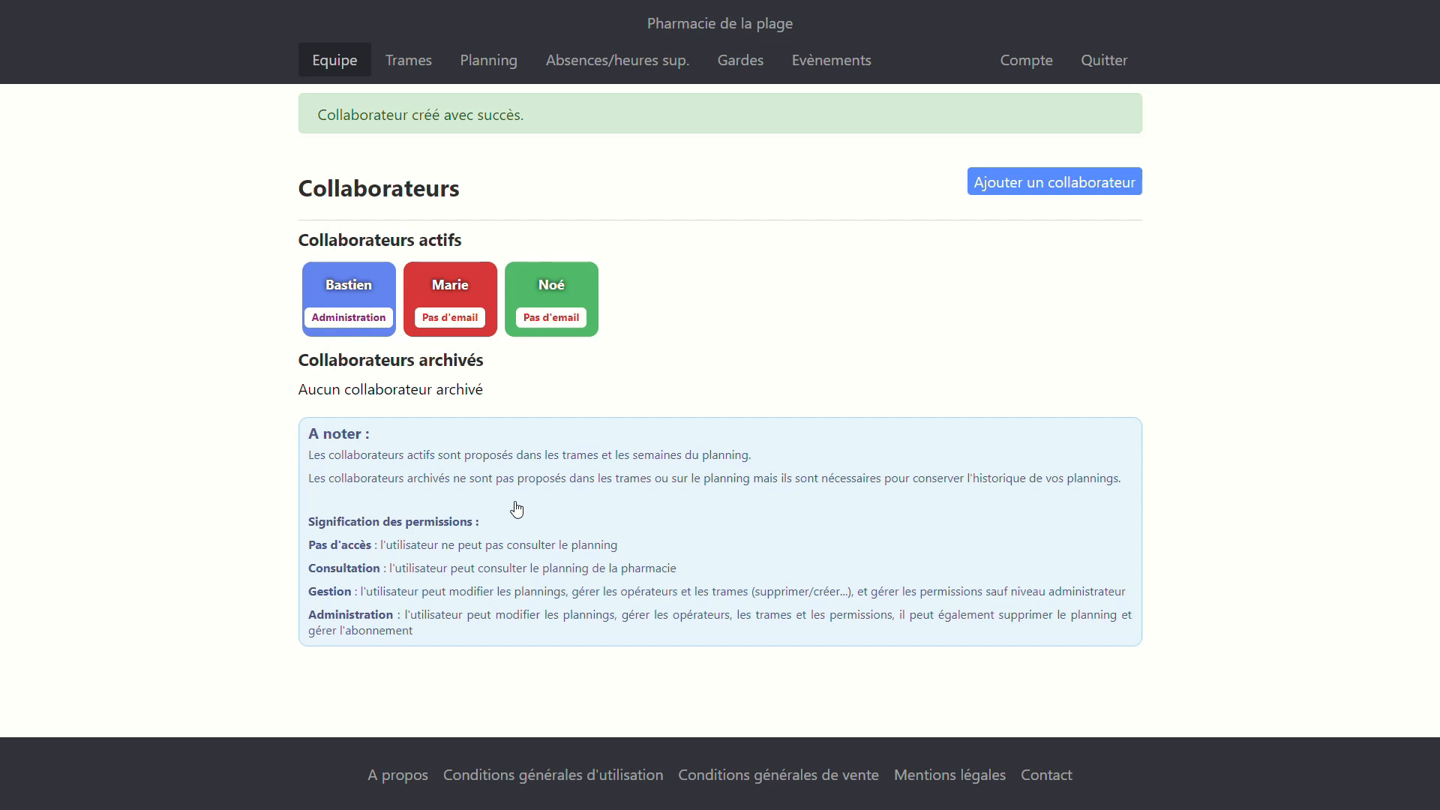
# Add a fourth collaborator with a first name, no e-mail and the colour yellow.
pyautogui.click(1042, 192)
pyautogui.click(514, 280)
pyautogui.write('Corinne')
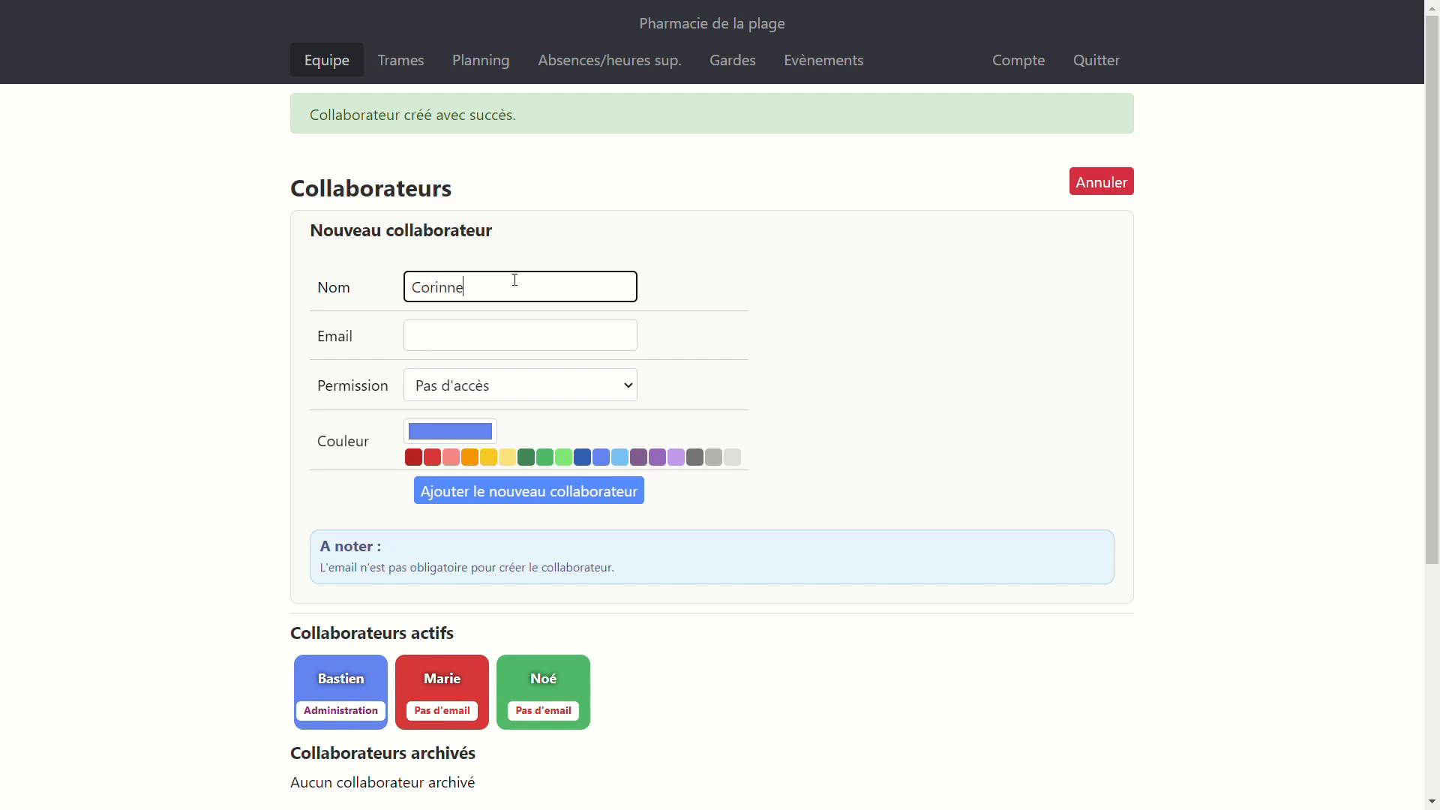
pyautogui.click(489, 457)
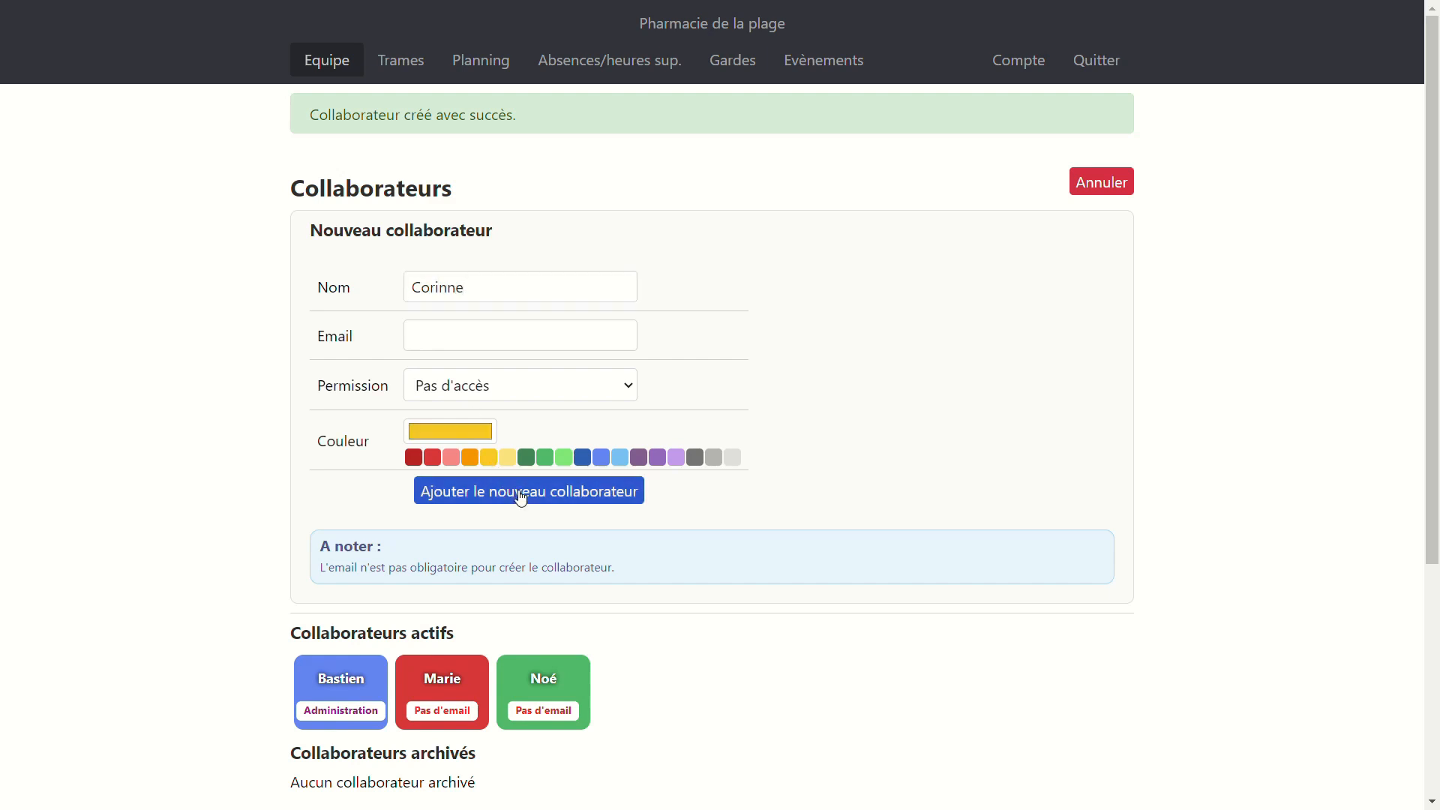
pyautogui.click(516, 493)
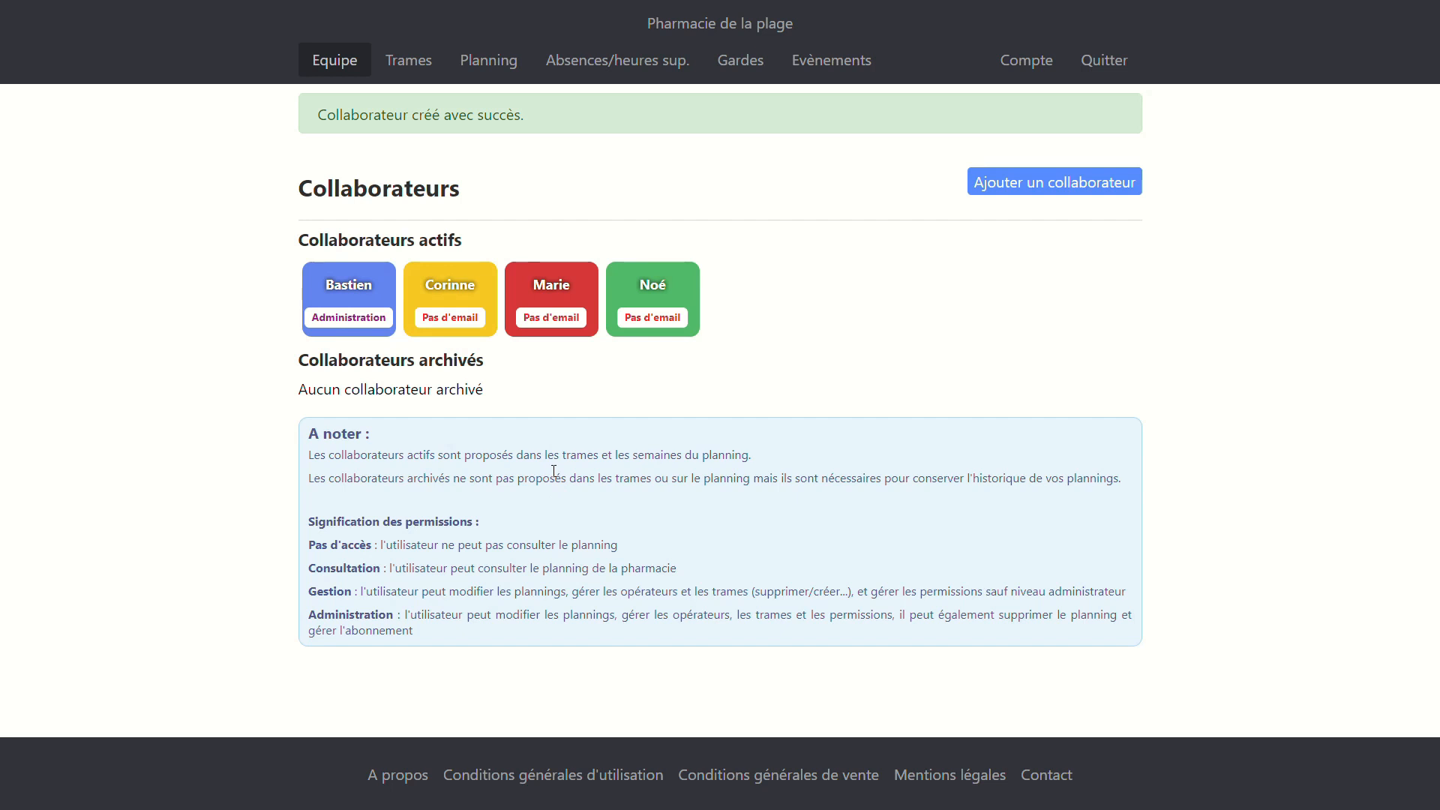
# Create a new trame starting on 26/06/2023 with 2 rotating weeks and no comment.
pyautogui.click(409, 64)
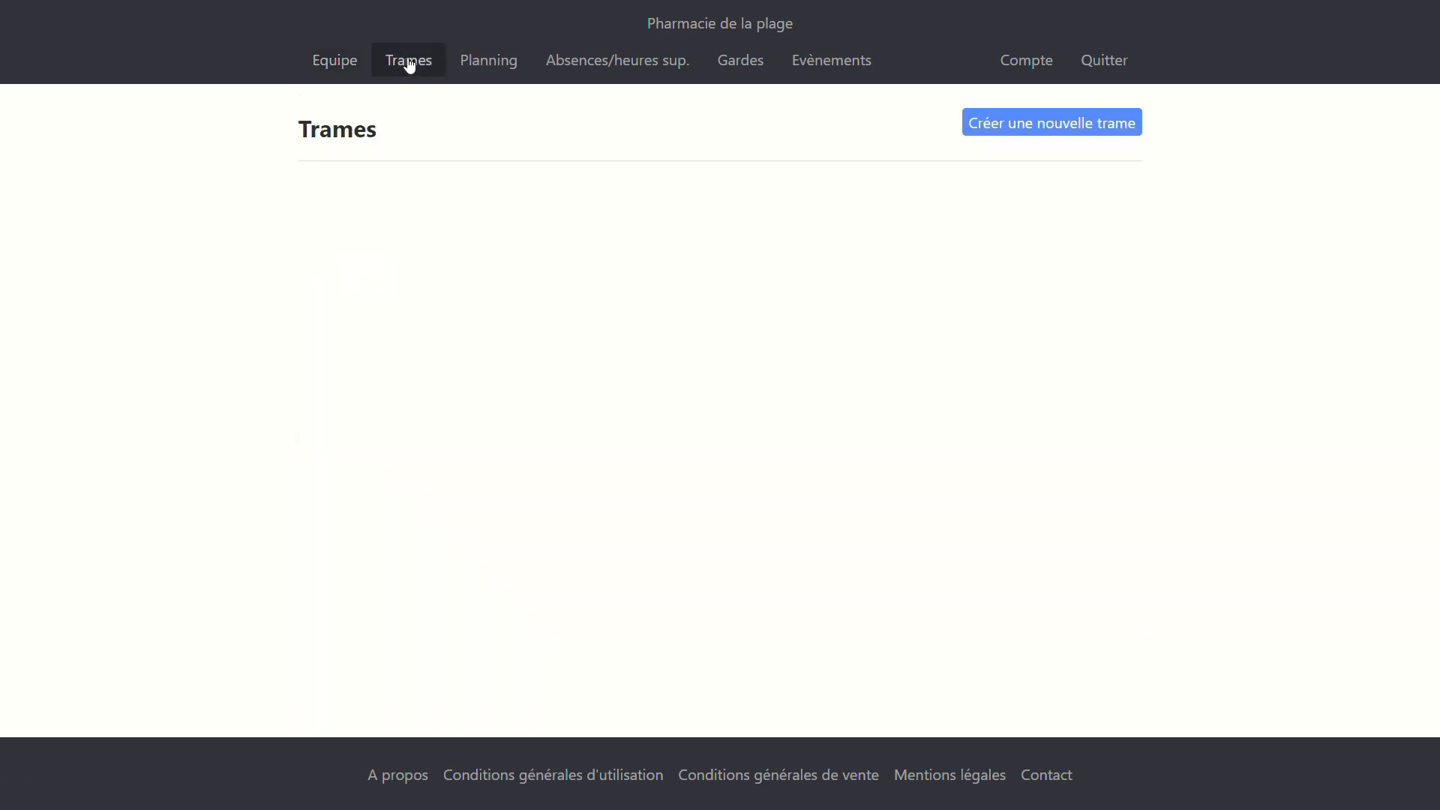
pyautogui.click(1012, 123)
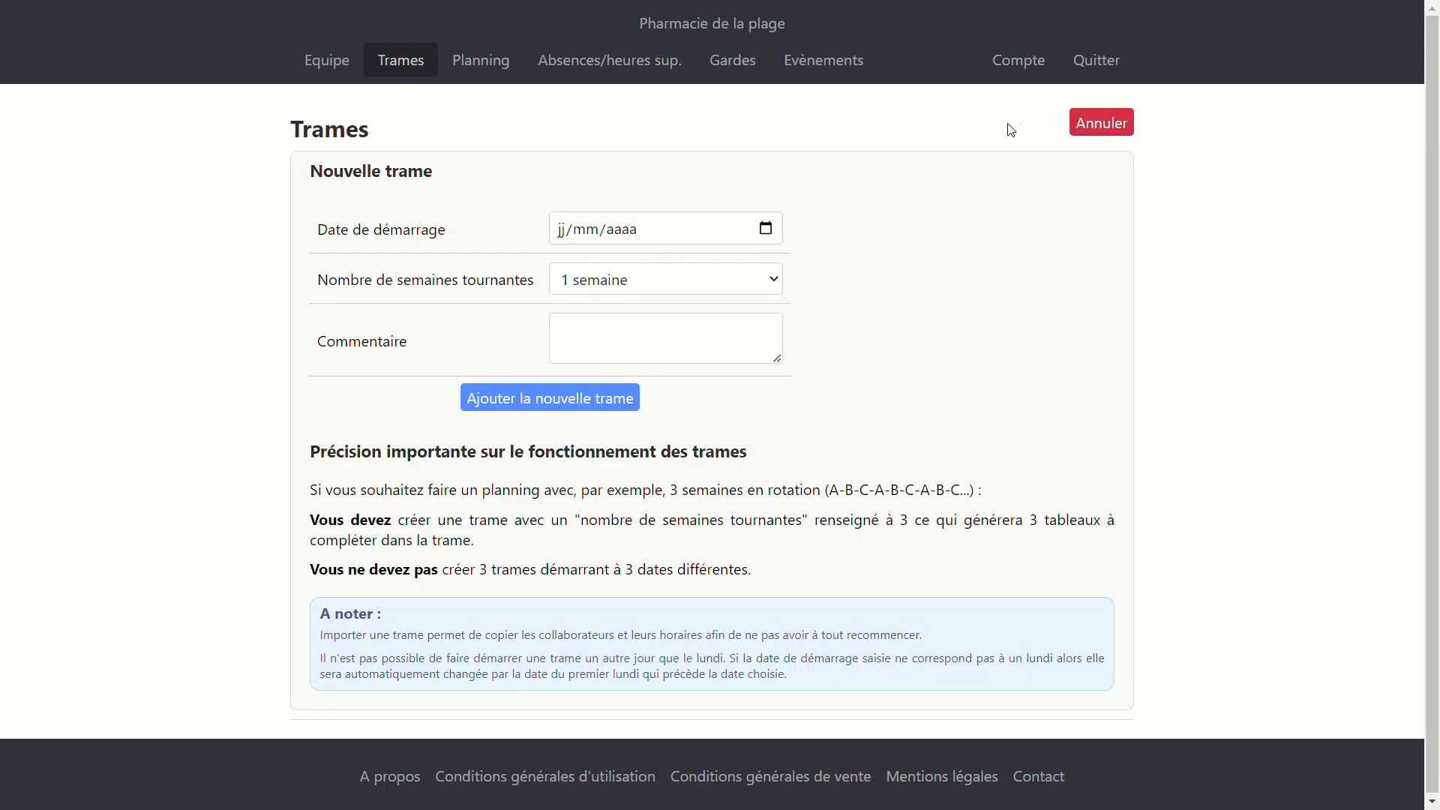
pyautogui.click(561, 230)
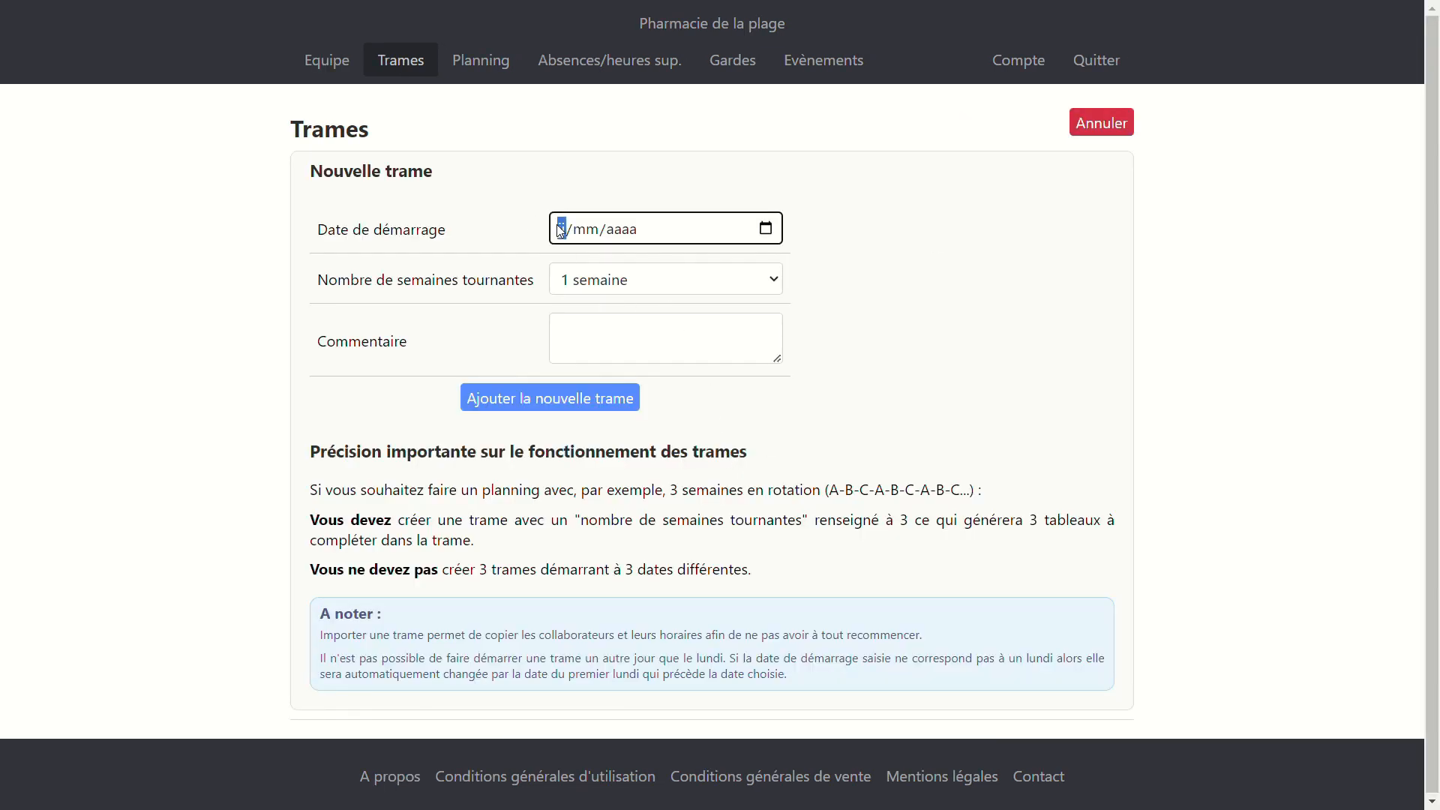
pyautogui.write('26/')
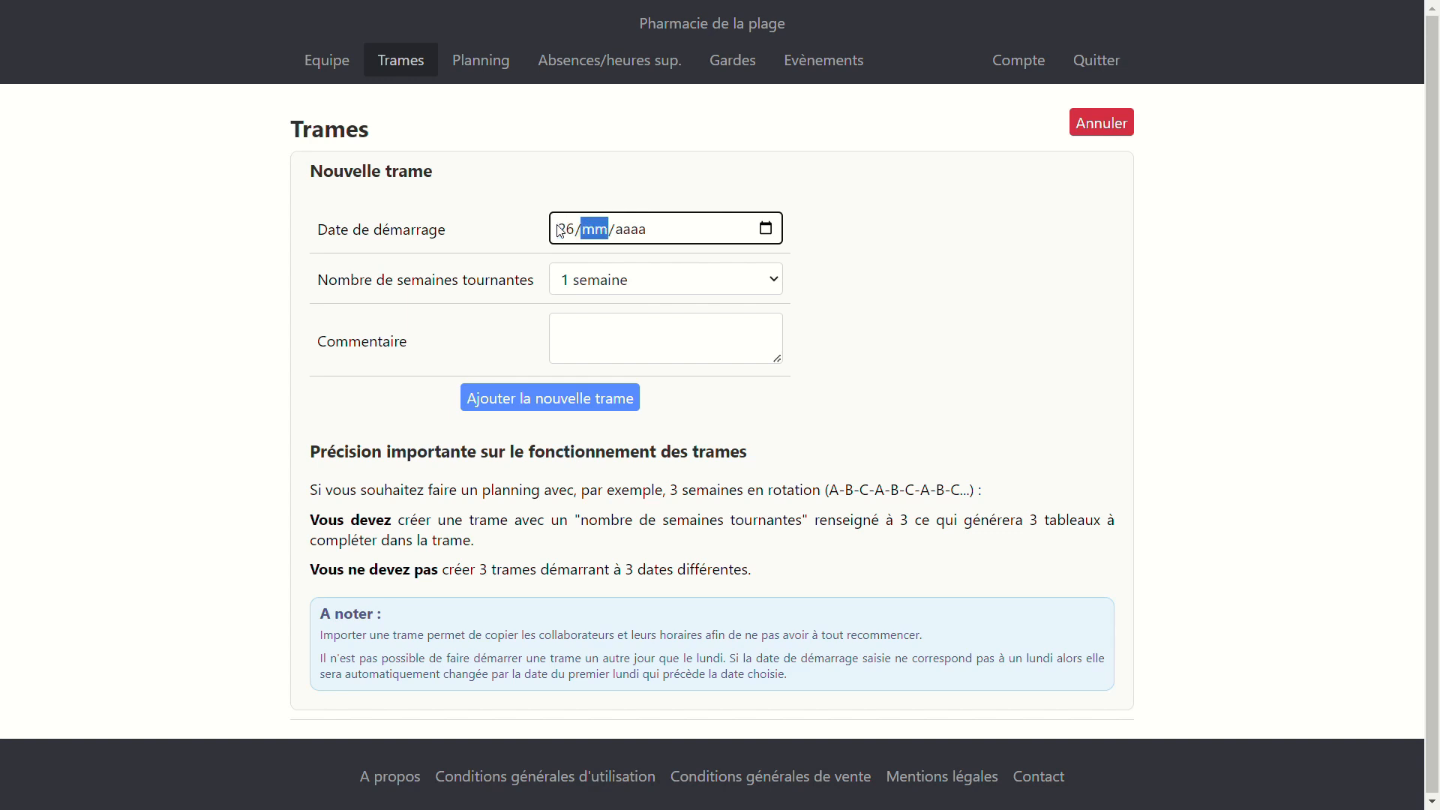
pyautogui.write('06/2023')
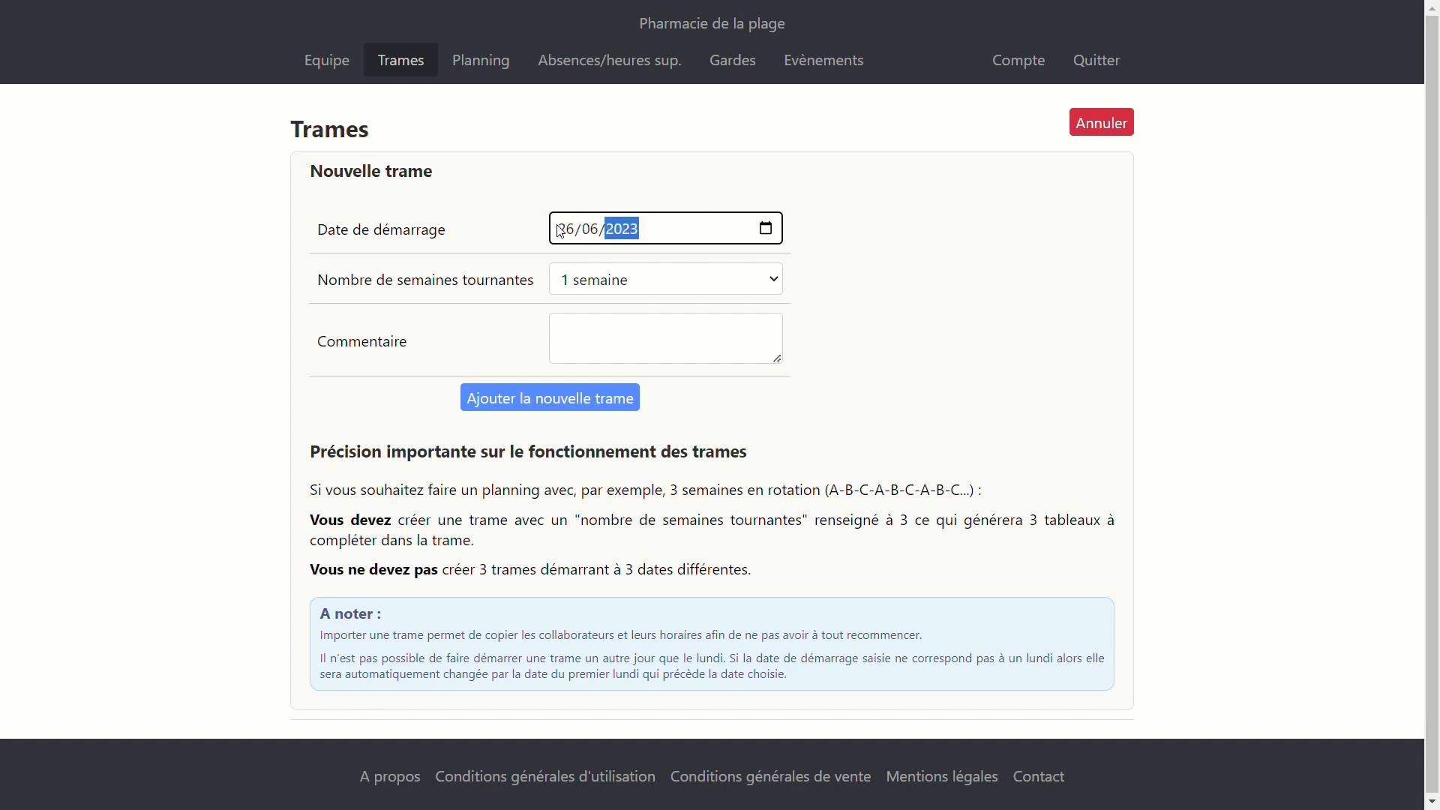
pyautogui.click(669, 282)
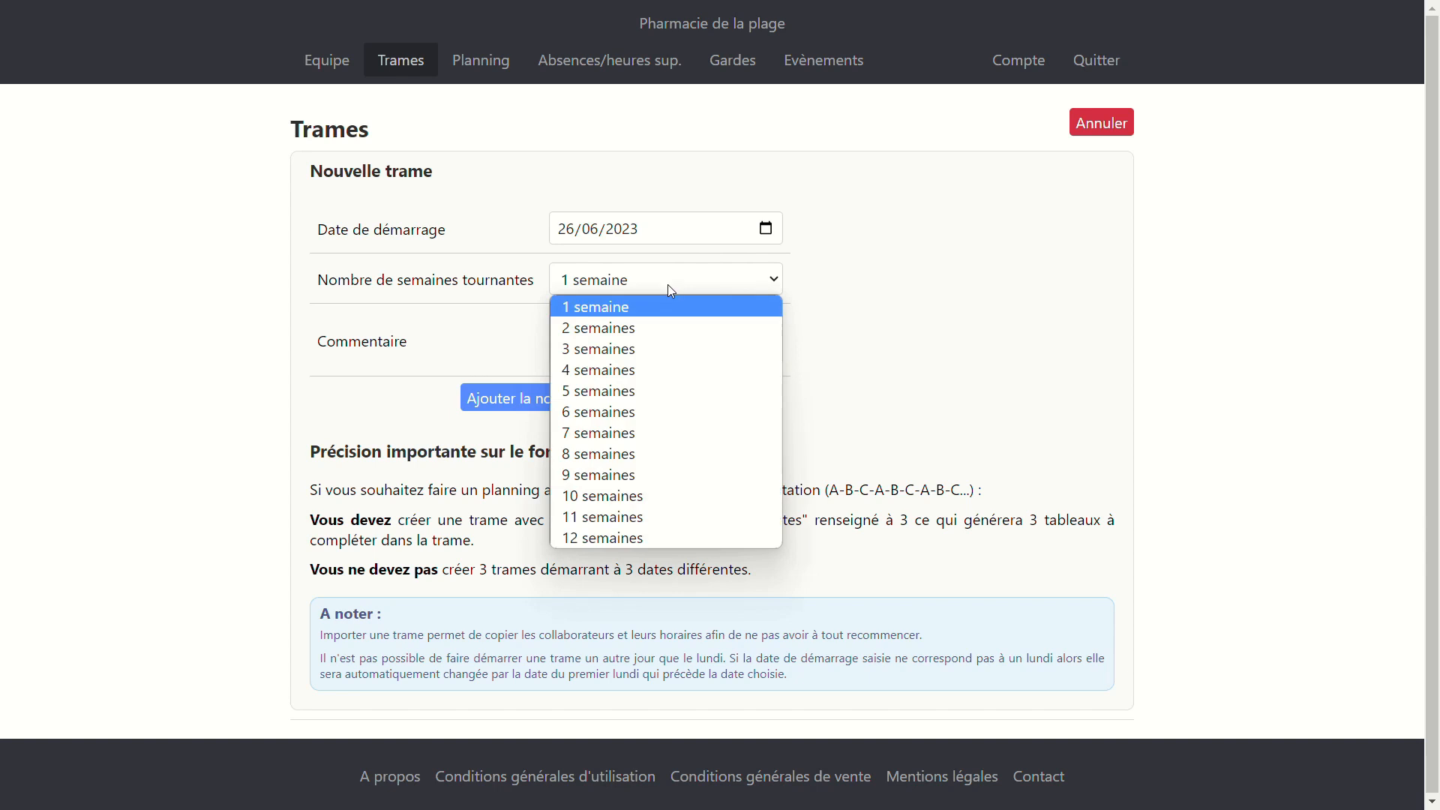
pyautogui.click(648, 329)
pyautogui.click(573, 338)
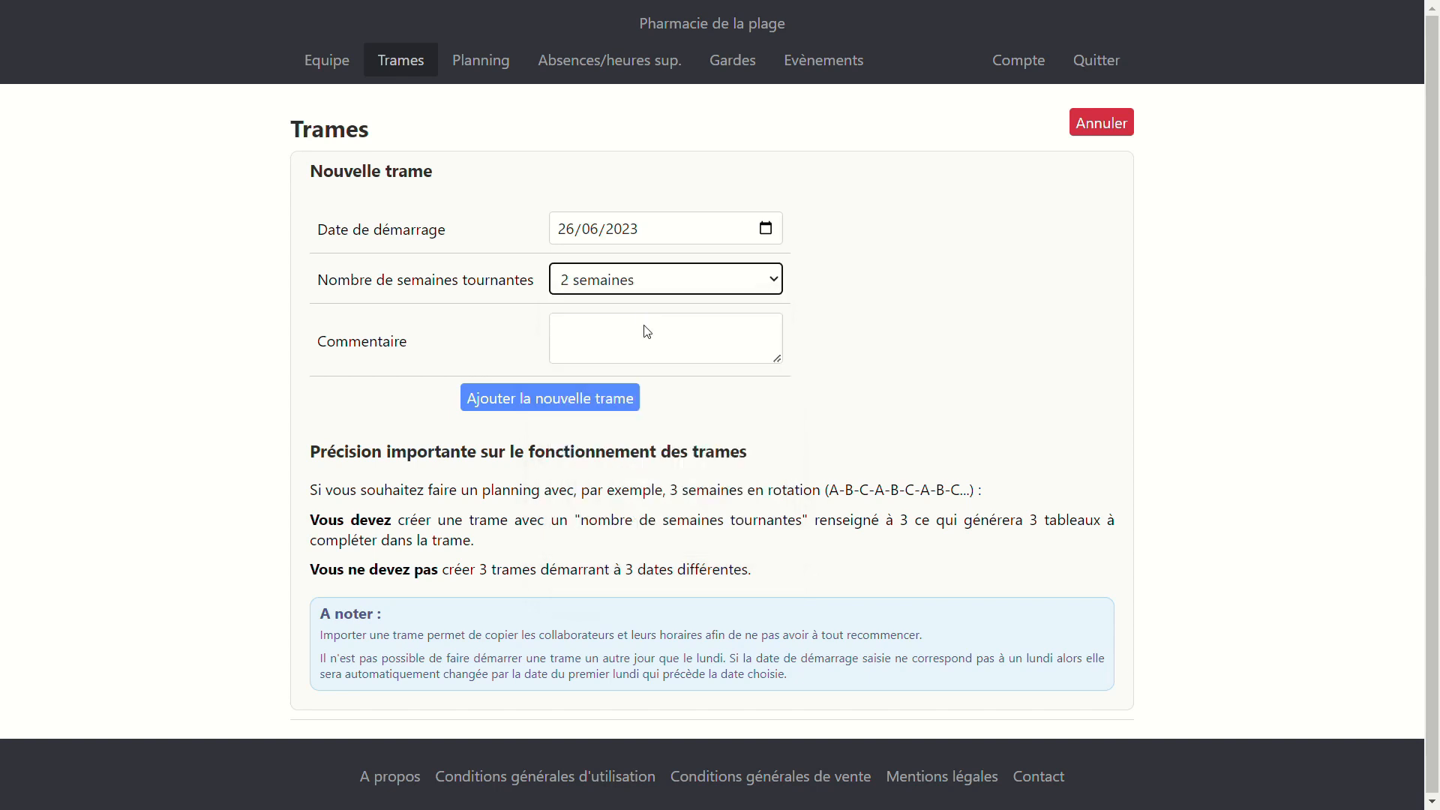
pyautogui.click(561, 405)
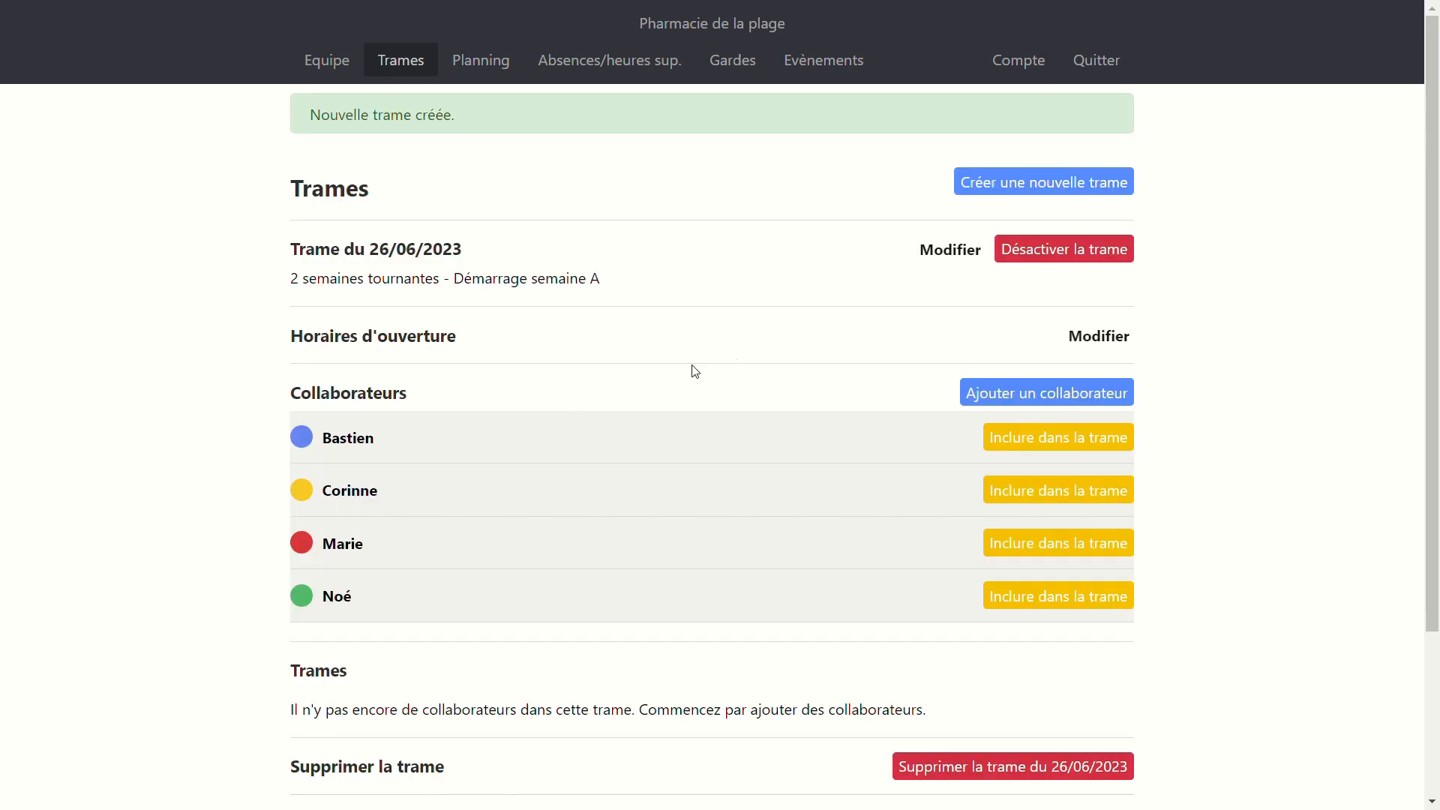
# Edit the trame's opening hours, setting Monday (Lundi) to 09:00-12:00 and 14:00-19:00.
pyautogui.click(1112, 339)
pyautogui.click(431, 356)
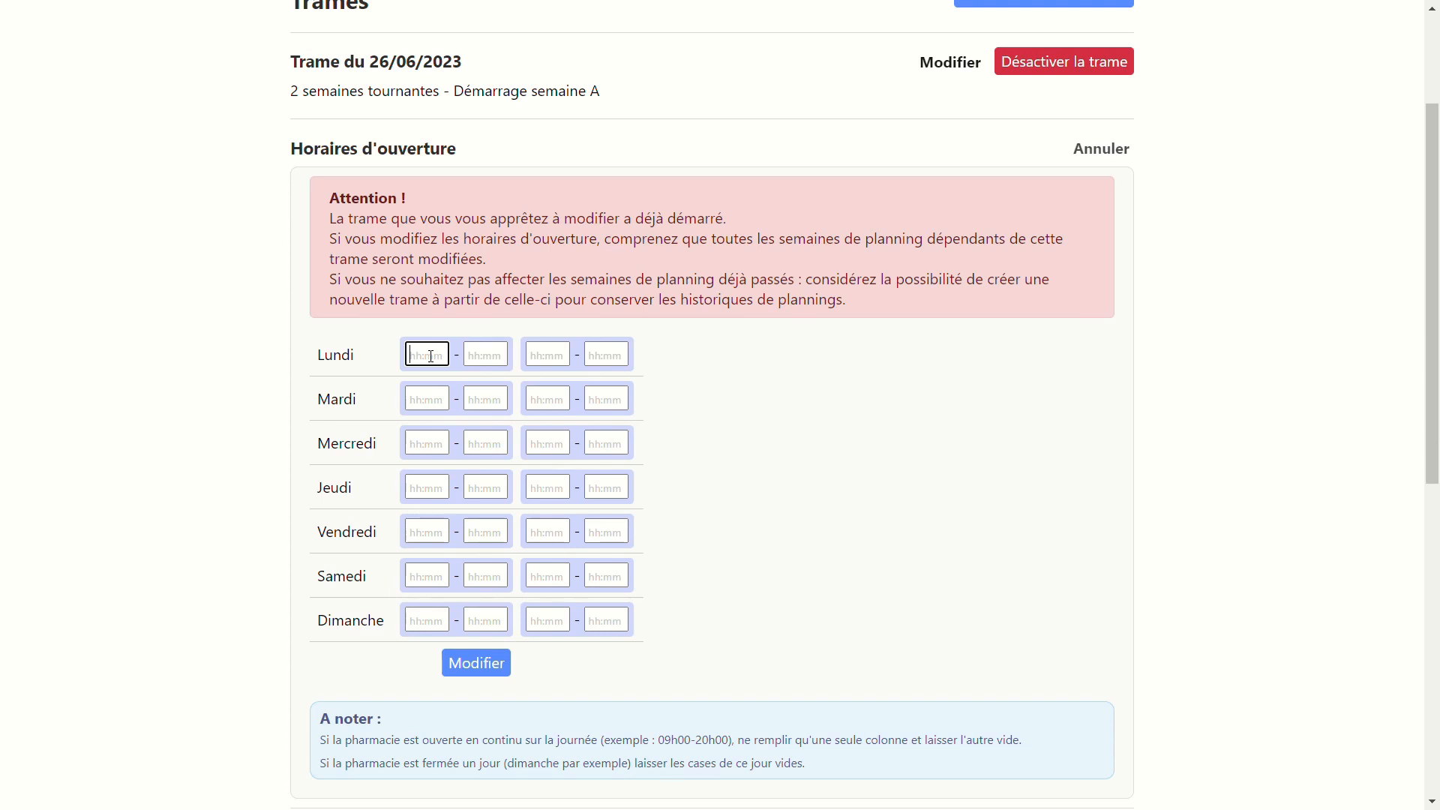
pyautogui.write('09:00')
pyautogui.press('Tab')
pyautogui.write('12:00')
pyautogui.press('Tab')
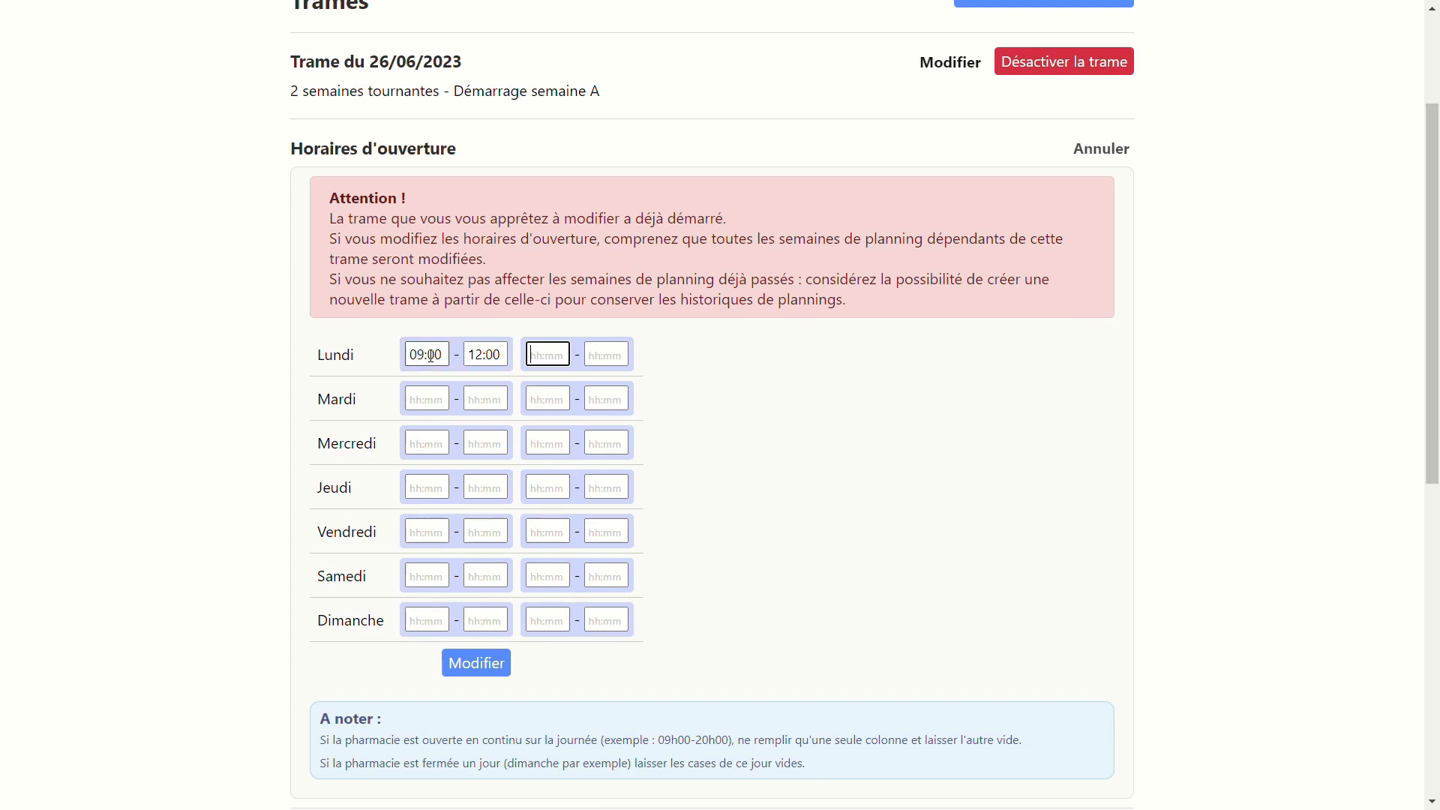
pyautogui.write('14:00')
pyautogui.press('Tab')
pyautogui.write('1')
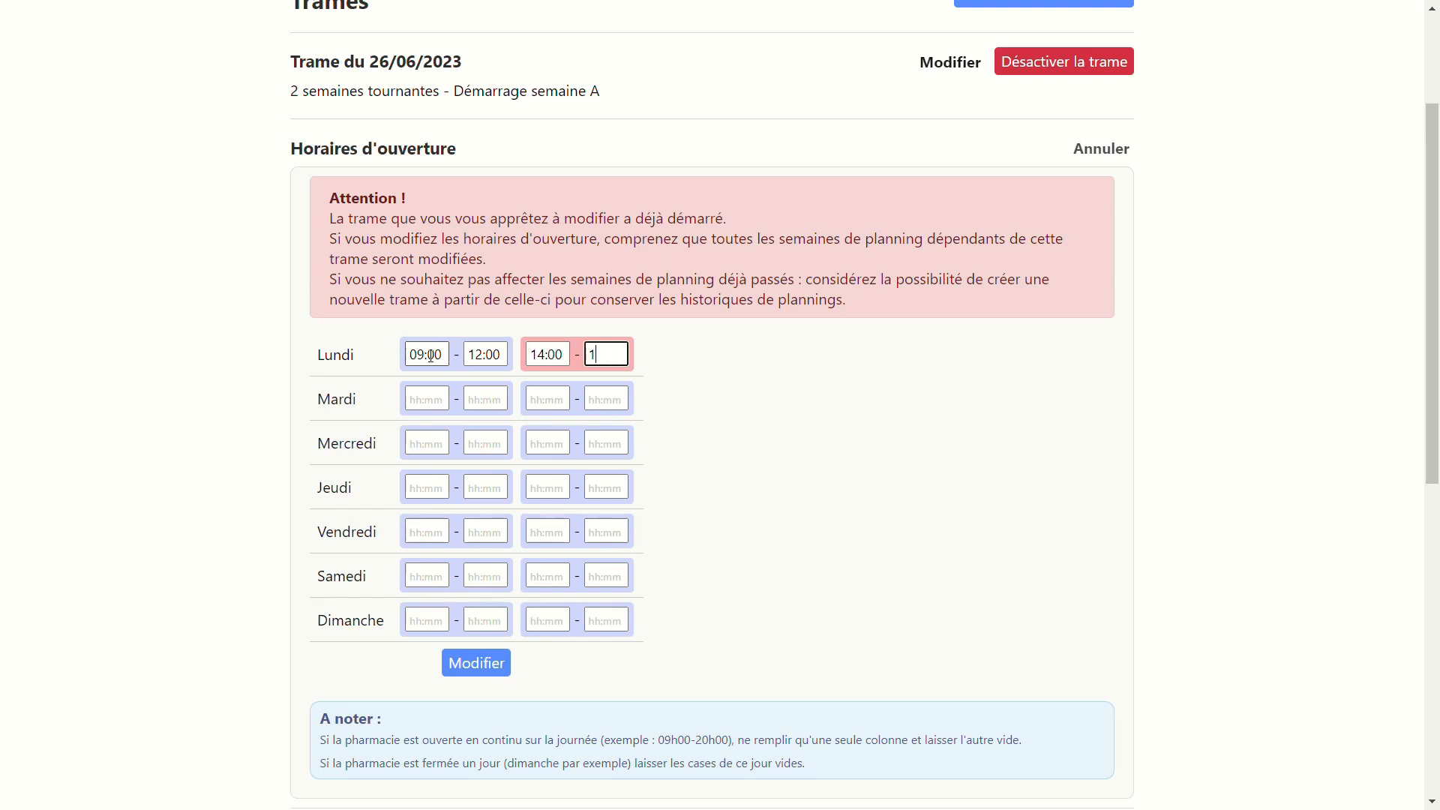
pyautogui.write('9:00')
pyautogui.press('Tab')
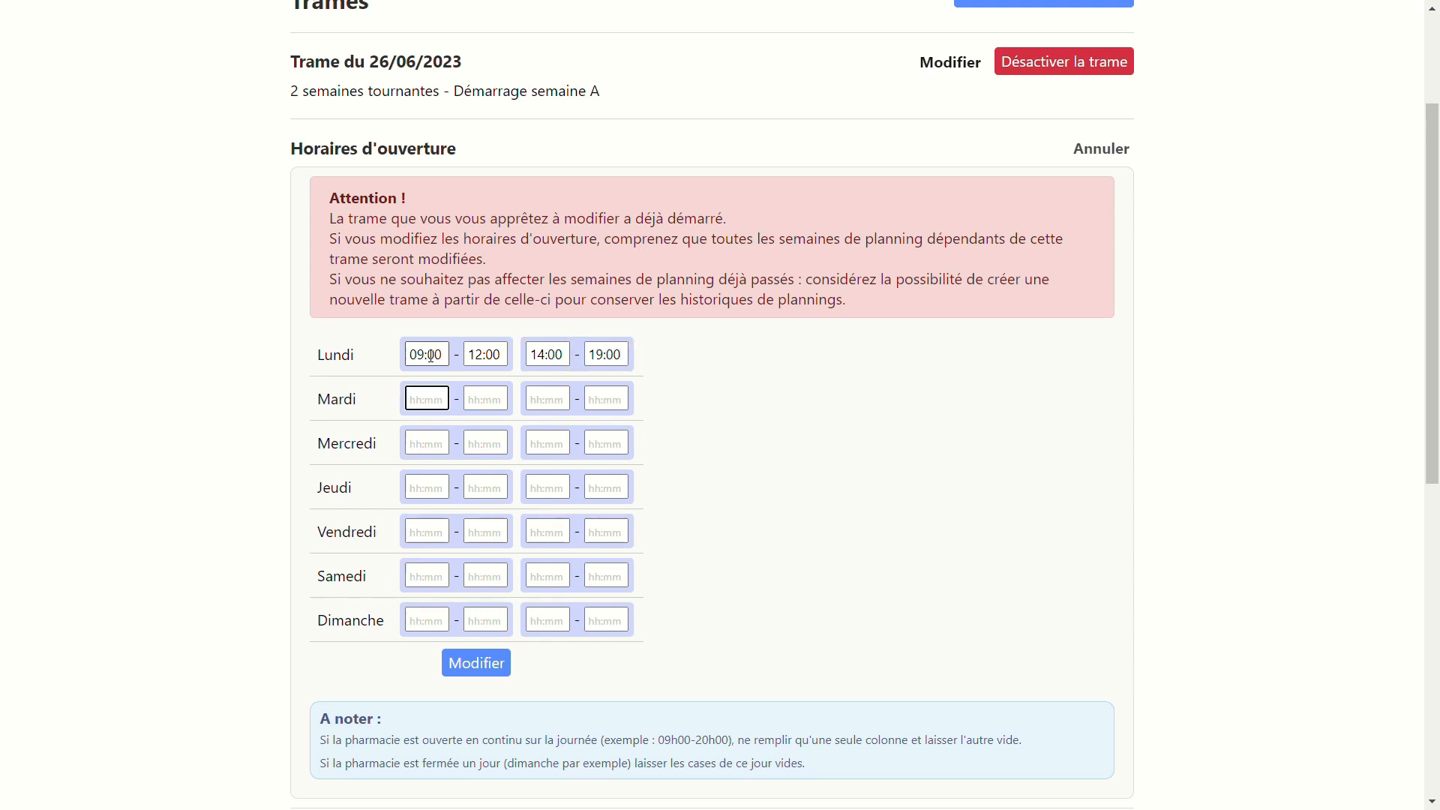
# Set the morning opening time to 09:00 for Mardi through Samedi, reusing Lundi's value.
pyautogui.click(431, 356)
pyautogui.hotkey('ctrl', 'c')
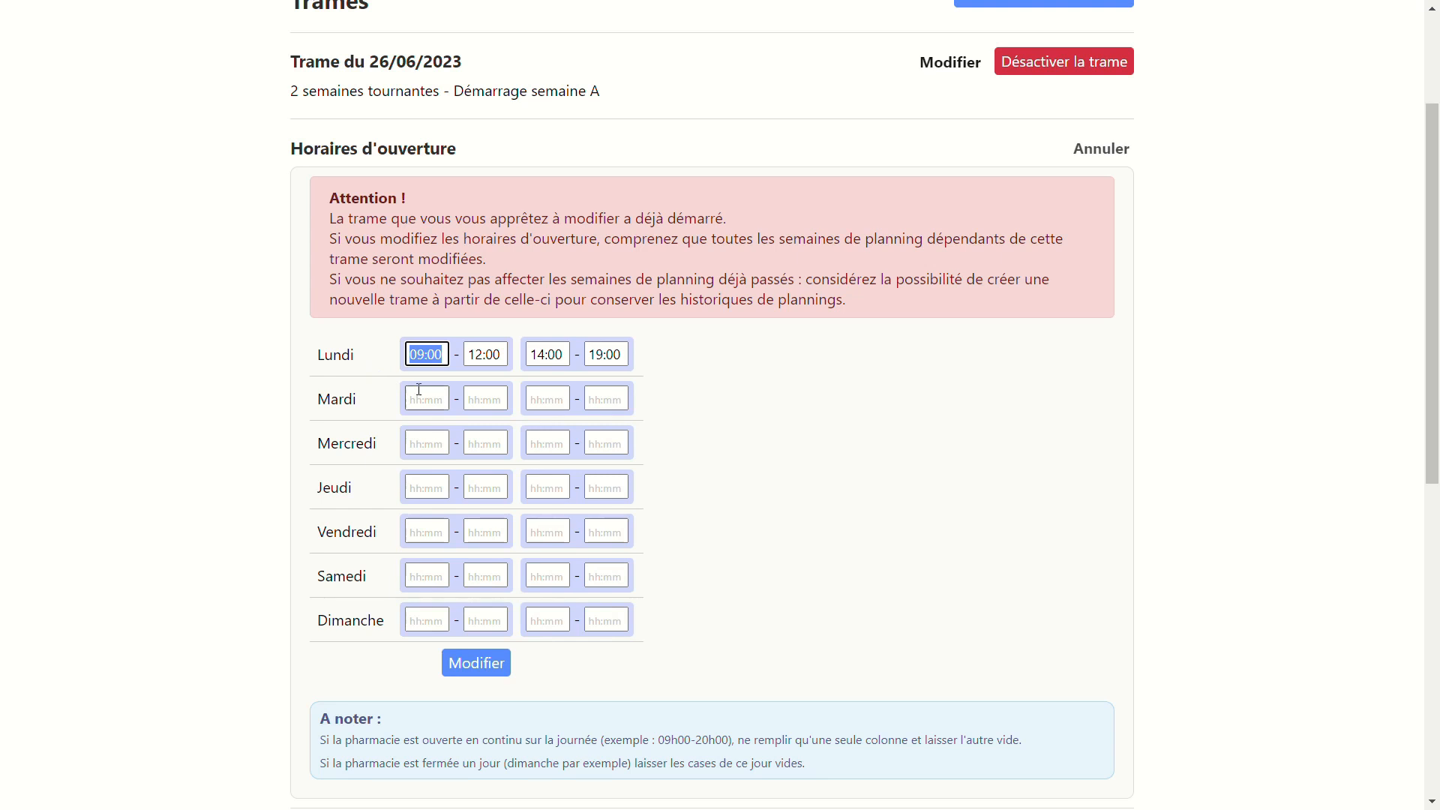
pyautogui.click(427, 398)
pyautogui.hotkey('ctrl', 'v')
pyautogui.click(431, 443)
pyautogui.hotkey('ctrl', 'v')
pyautogui.click(430, 486)
pyautogui.hotkey('ctrl', 'v')
pyautogui.click(431, 530)
pyautogui.hotkey('ctrl', 'v')
pyautogui.hotkey('ctrl', 'v')
# Set the morning closing time to 12:00 for Mardi through Samedi.
pyautogui.click(486, 354)
pyautogui.click(486, 399)
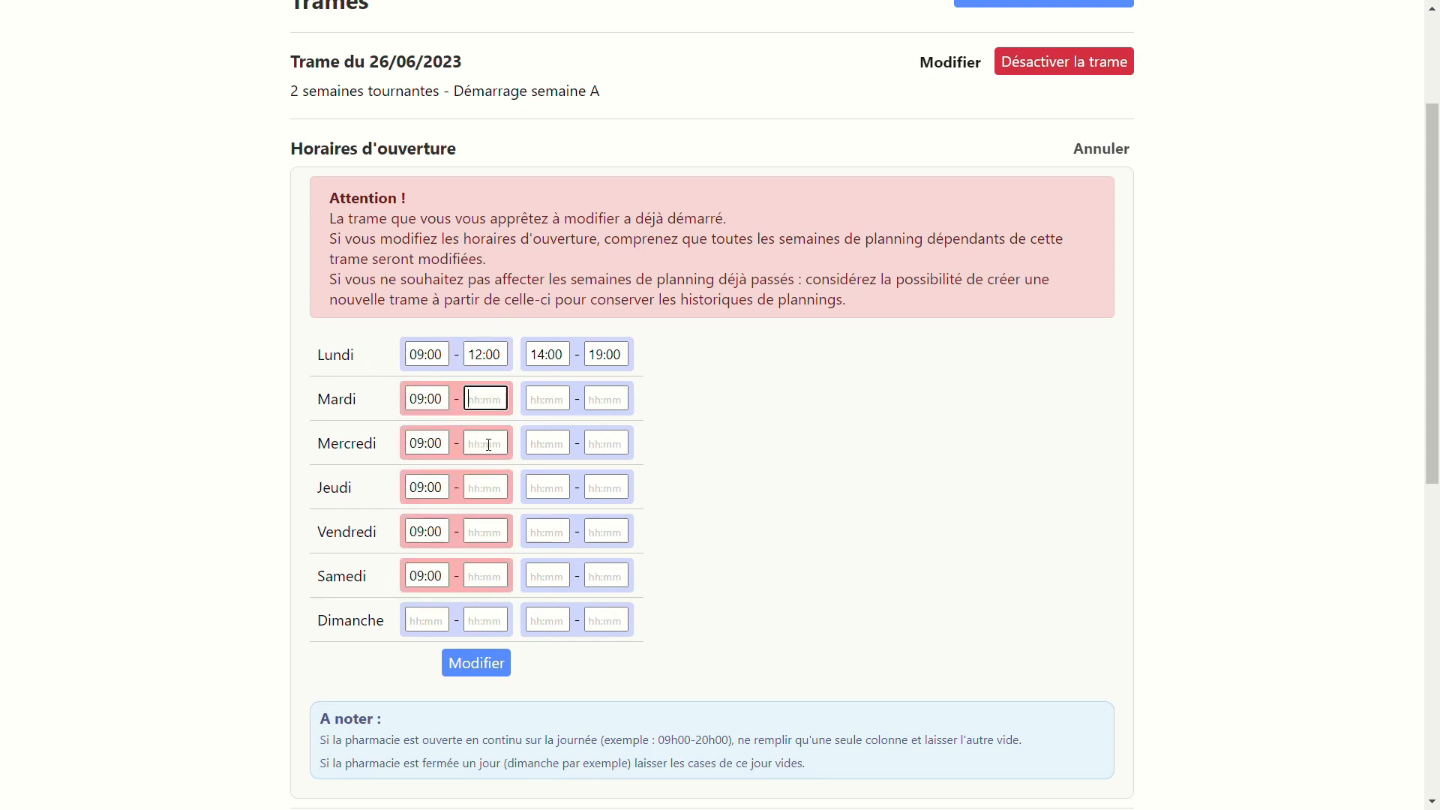
pyautogui.hotkey('ctrl', 'v')
pyautogui.click(492, 442)
pyautogui.hotkey('ctrl', 'v')
pyautogui.click(488, 486)
pyautogui.hotkey('ctrl', 'v')
pyautogui.click(486, 531)
pyautogui.hotkey('ctrl', 'v')
pyautogui.click(486, 575)
# Copy Lundi's 14:00 afternoon opening time to Mardi, Mercredi, Jeudi and Vendredi.
pyautogui.click(548, 355)
pyautogui.hotkey('ctrl', 'a')
pyautogui.hotkey('ctrl', 'c')
pyautogui.click(548, 399)
pyautogui.hotkey('ctrl', 'v')
pyautogui.click(548, 444)
pyautogui.hotkey('ctrl', 'v')
pyautogui.click(547, 487)
pyautogui.hotkey('ctrl', 'v')
pyautogui.click(548, 531)
pyautogui.hotkey('ctrl', 'v')
pyautogui.click(547, 576)
pyautogui.hotkey('ctrl', 'v')
pyautogui.press('Tab')
pyautogui.hotkey('shift', 'Tab')
pyautogui.press('BackSpace')
pyautogui.press('BackSpace')
pyautogui.press('BackSpace')
pyautogui.press('BackSpace')
pyautogui.press('BackSpace')
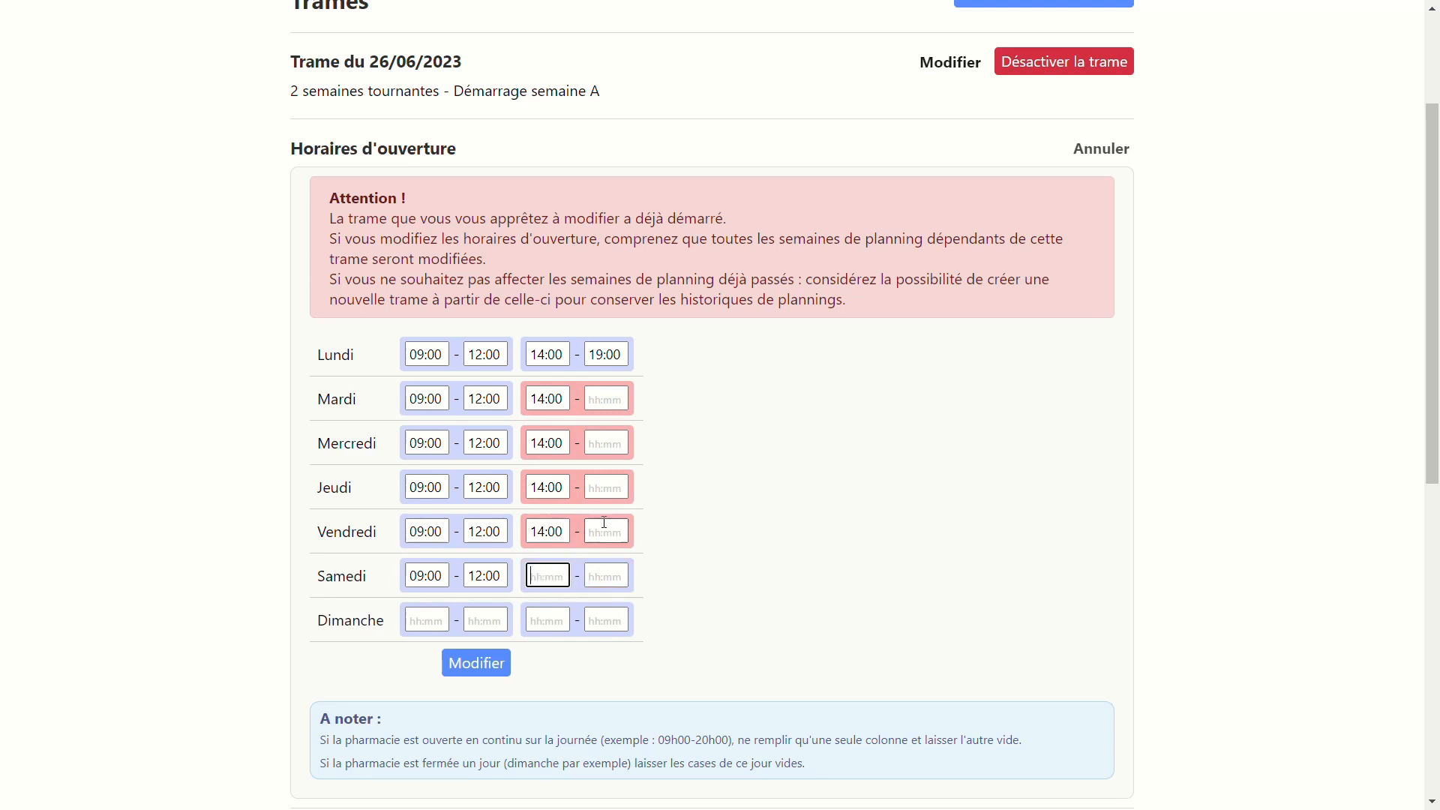
# Set the afternoon closing time to 19:00 for Mardi through Vendredi and save the opening hours.
pyautogui.click(606, 354)
pyautogui.hotkey('ctrl', 'a')
pyautogui.hotkey('ctrl', 'c')
pyautogui.click(607, 398)
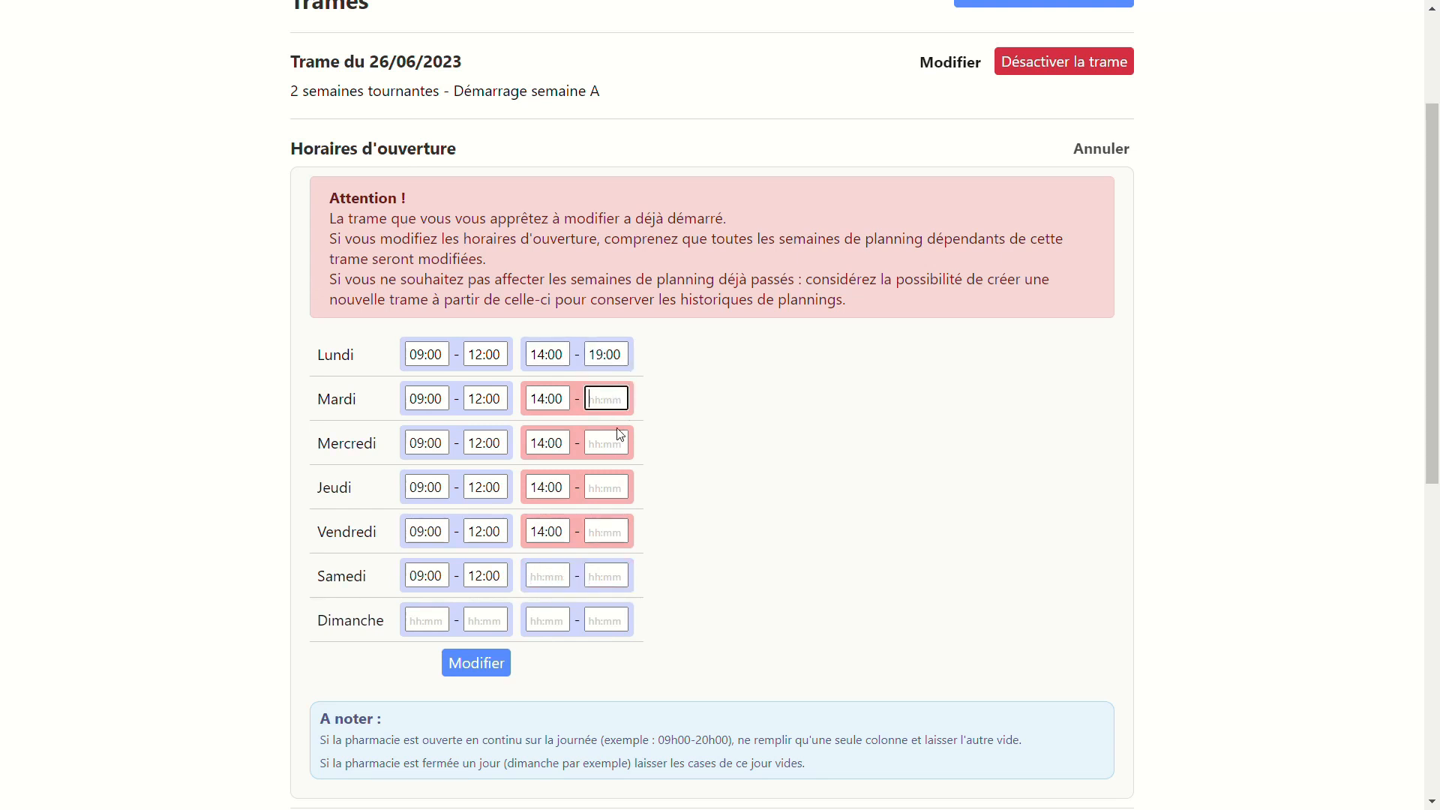
pyautogui.hotkey('ctrl', 'v')
pyautogui.click(606, 442)
pyautogui.hotkey('ctrl', 'v')
pyautogui.click(606, 486)
pyautogui.hotkey('ctrl', 'v')
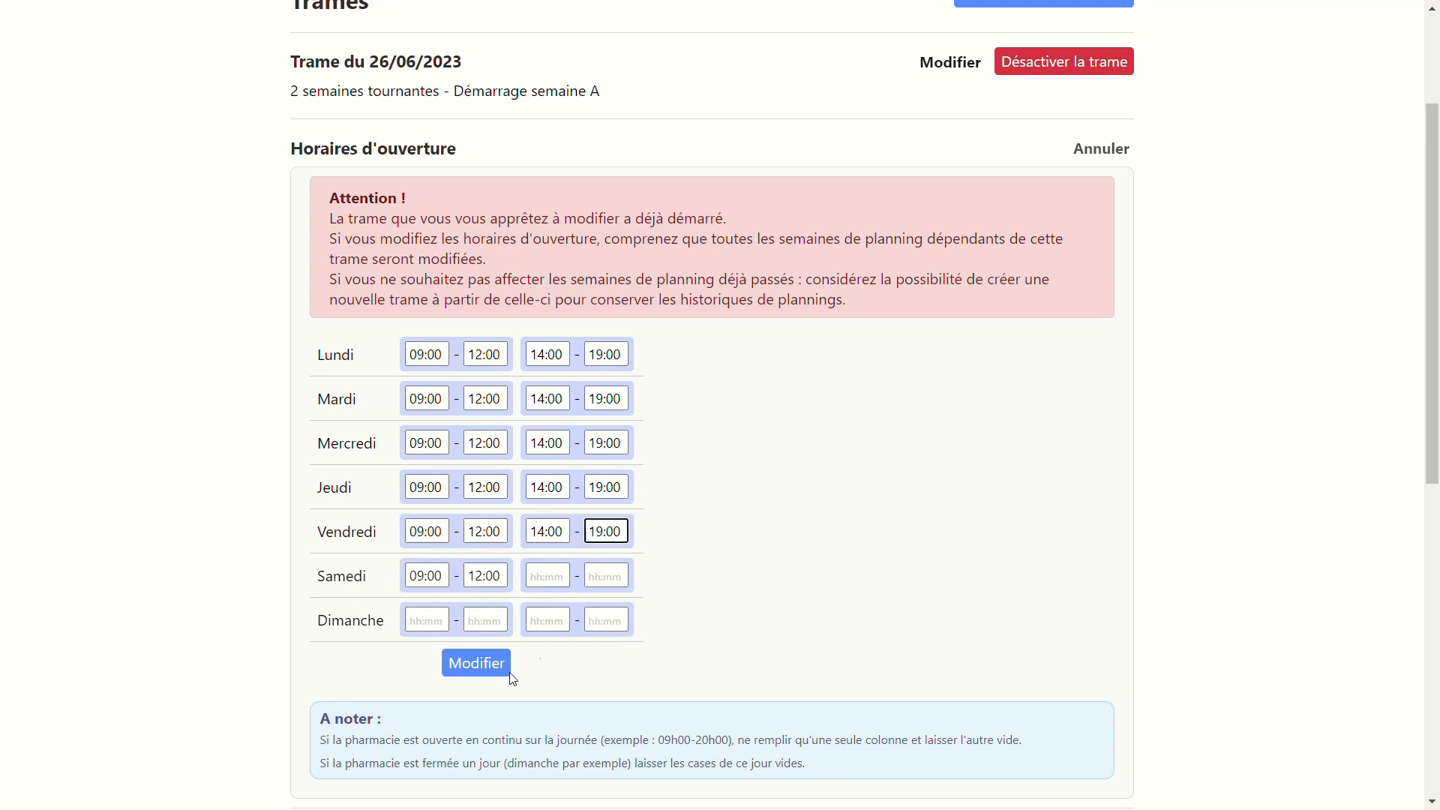
pyautogui.click(488, 663)
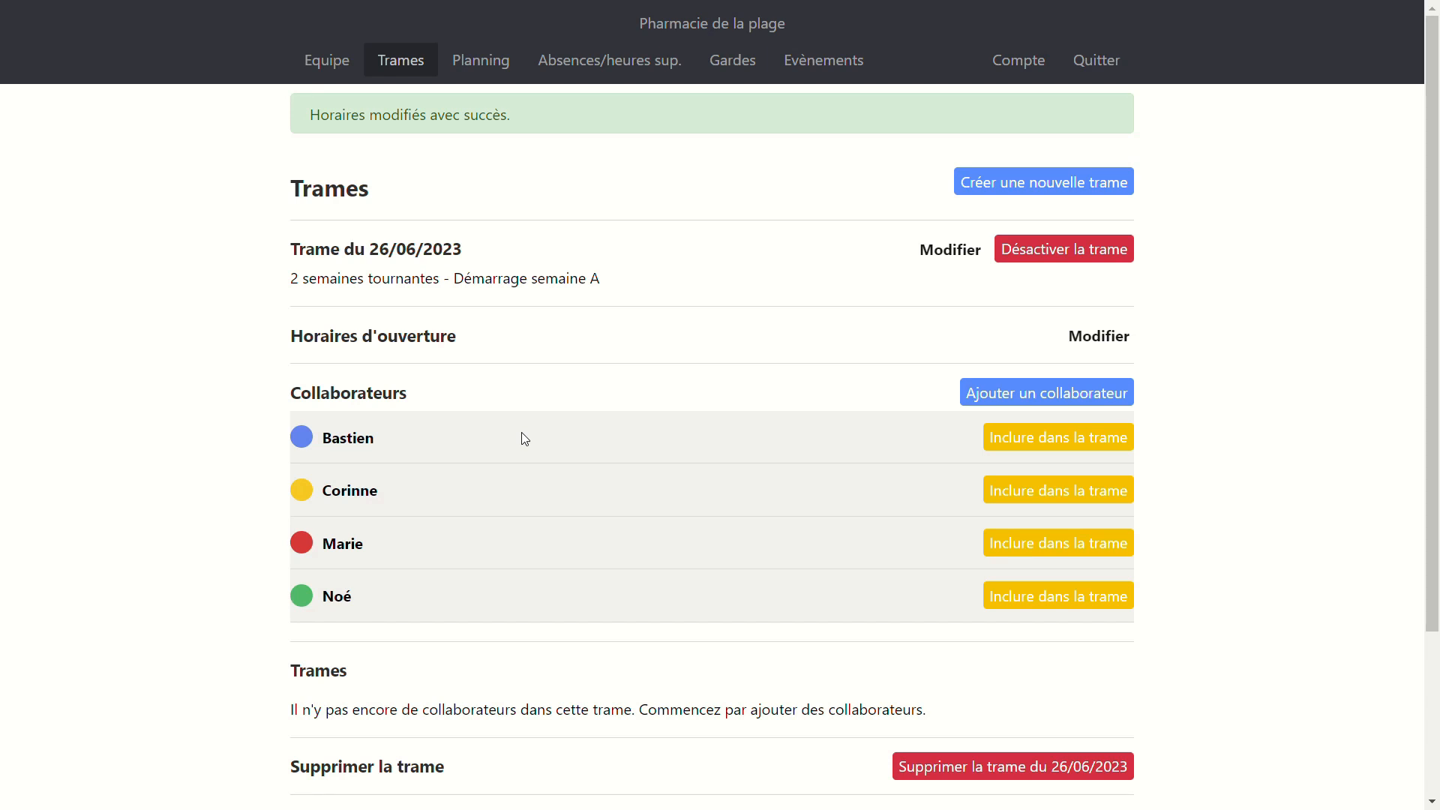
# Include the blue, red and green collaborators in the trame, leaving the yellow one out.
pyautogui.click(1055, 437)
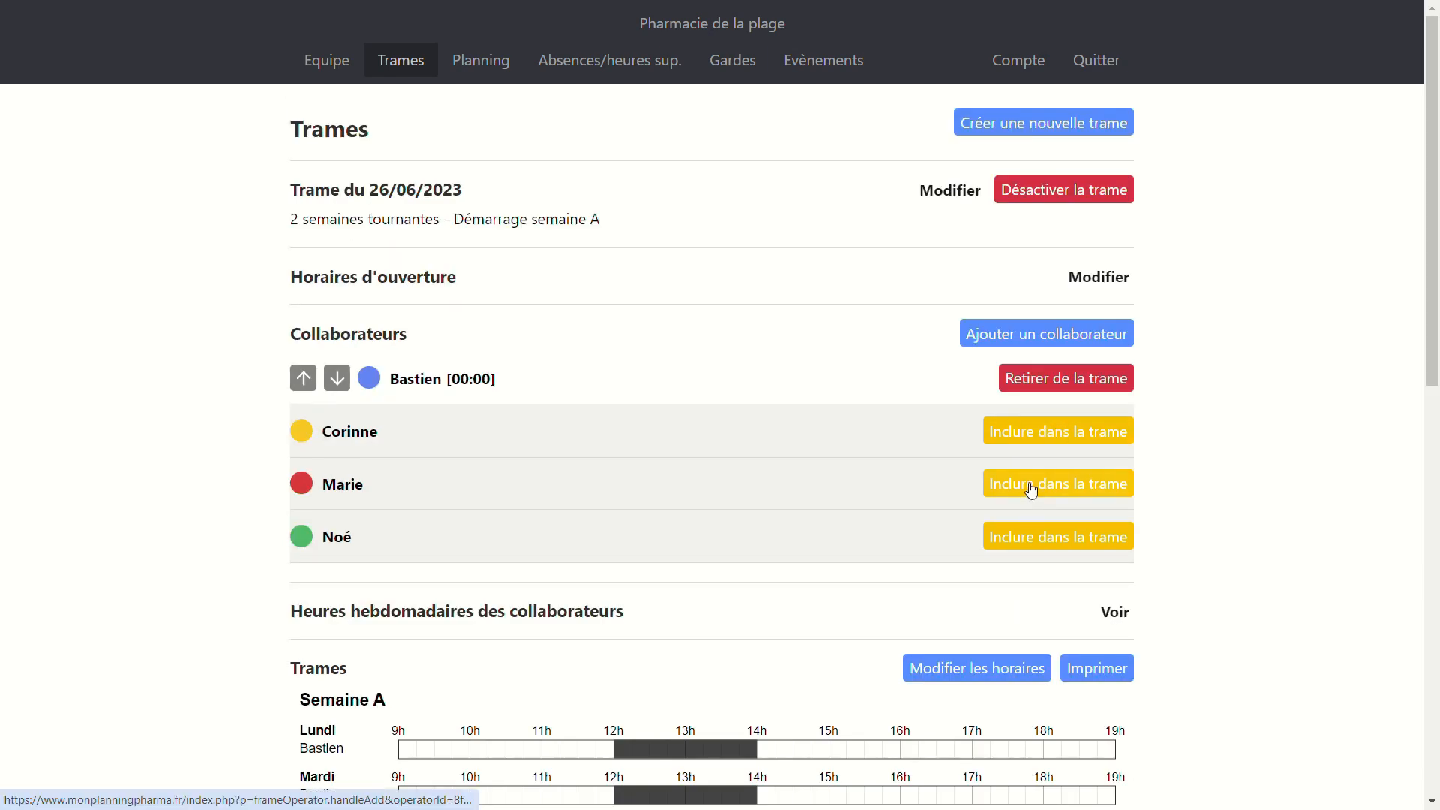
pyautogui.click(1031, 489)
pyautogui.click(1029, 540)
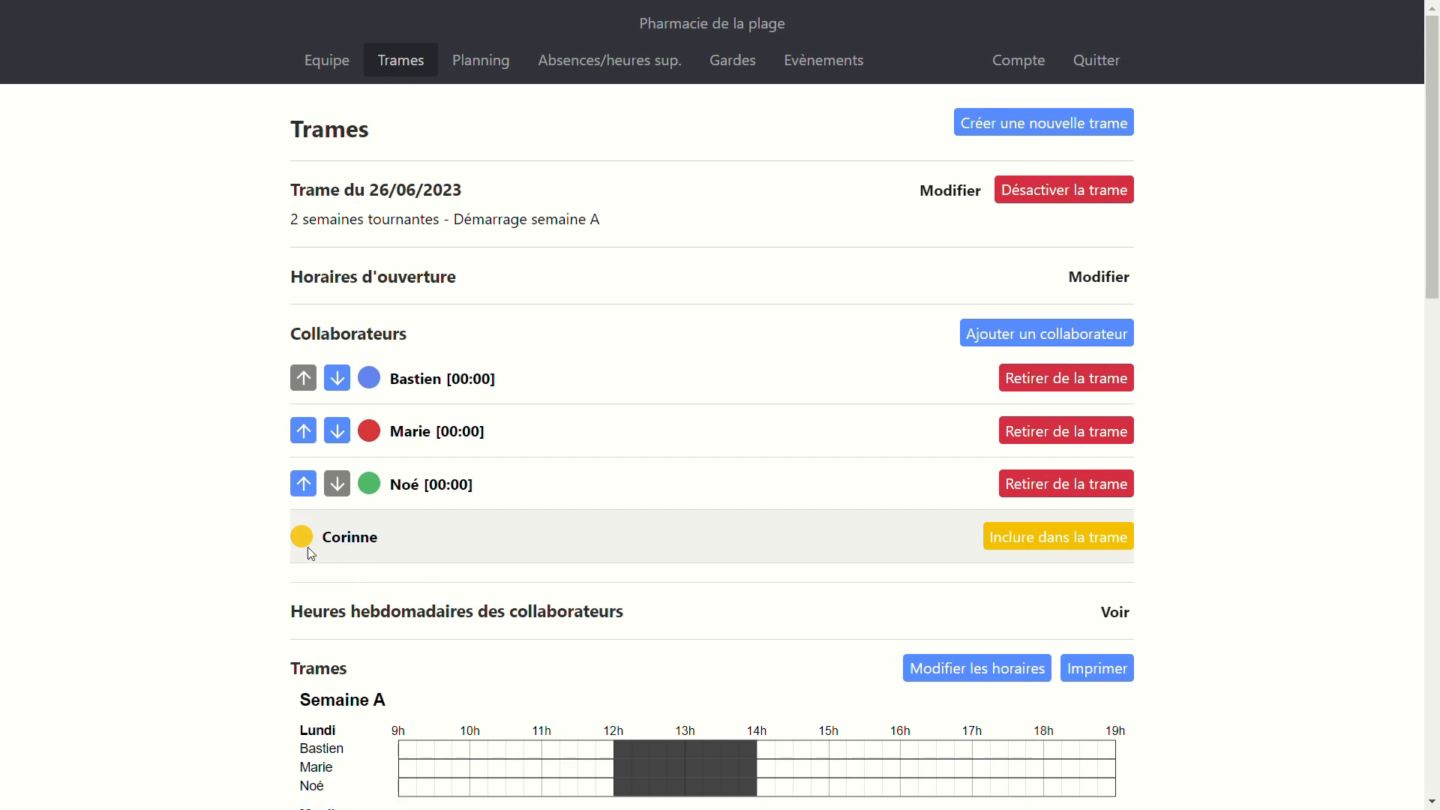
# Look over the empty Semaine A and B grids and open the trame's working hours for editing.
pyautogui.scroll(-2, 465, 570)
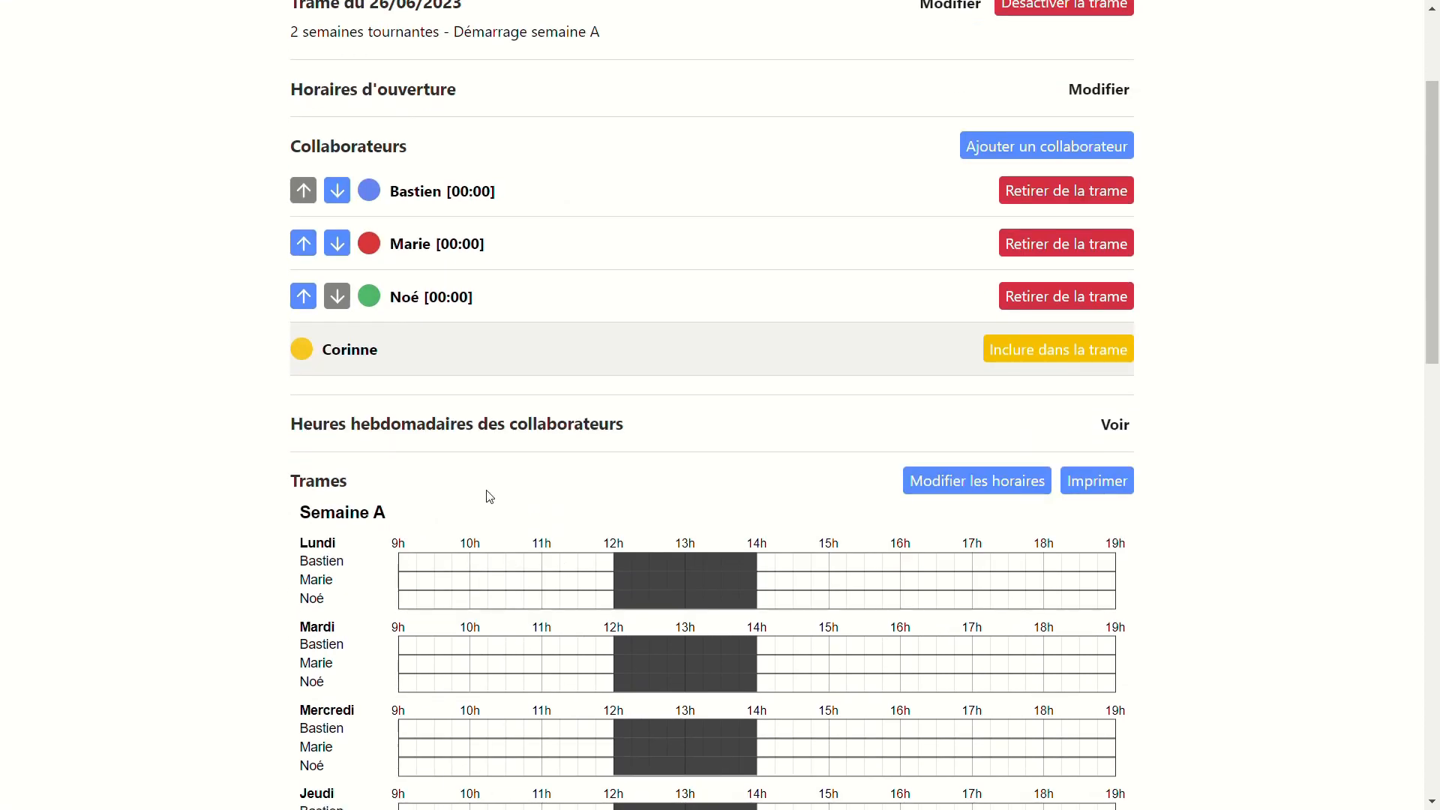
pyautogui.scroll(-2, 483, 483)
pyautogui.scroll(-10, 530, 288)
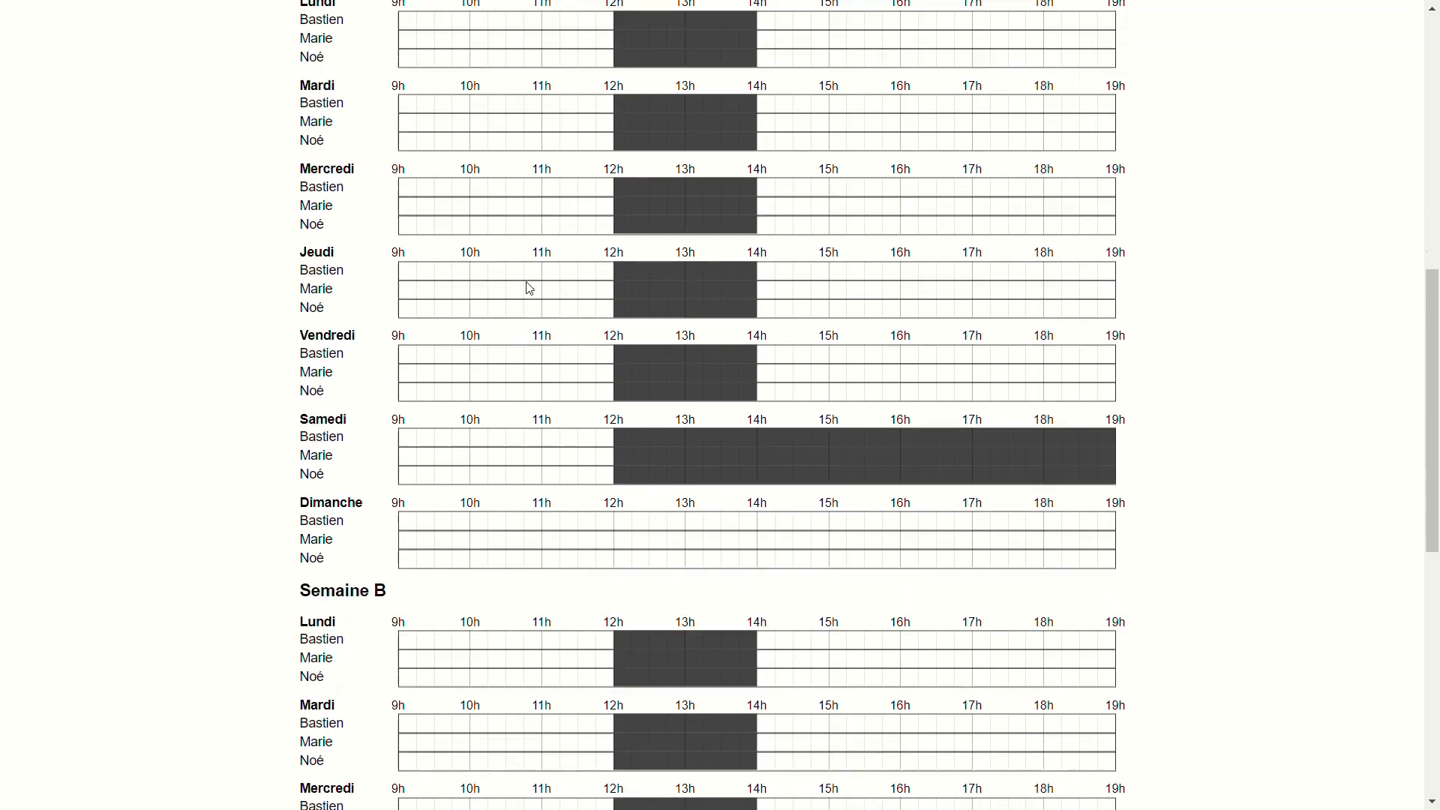
pyautogui.scroll(10, 529, 289)
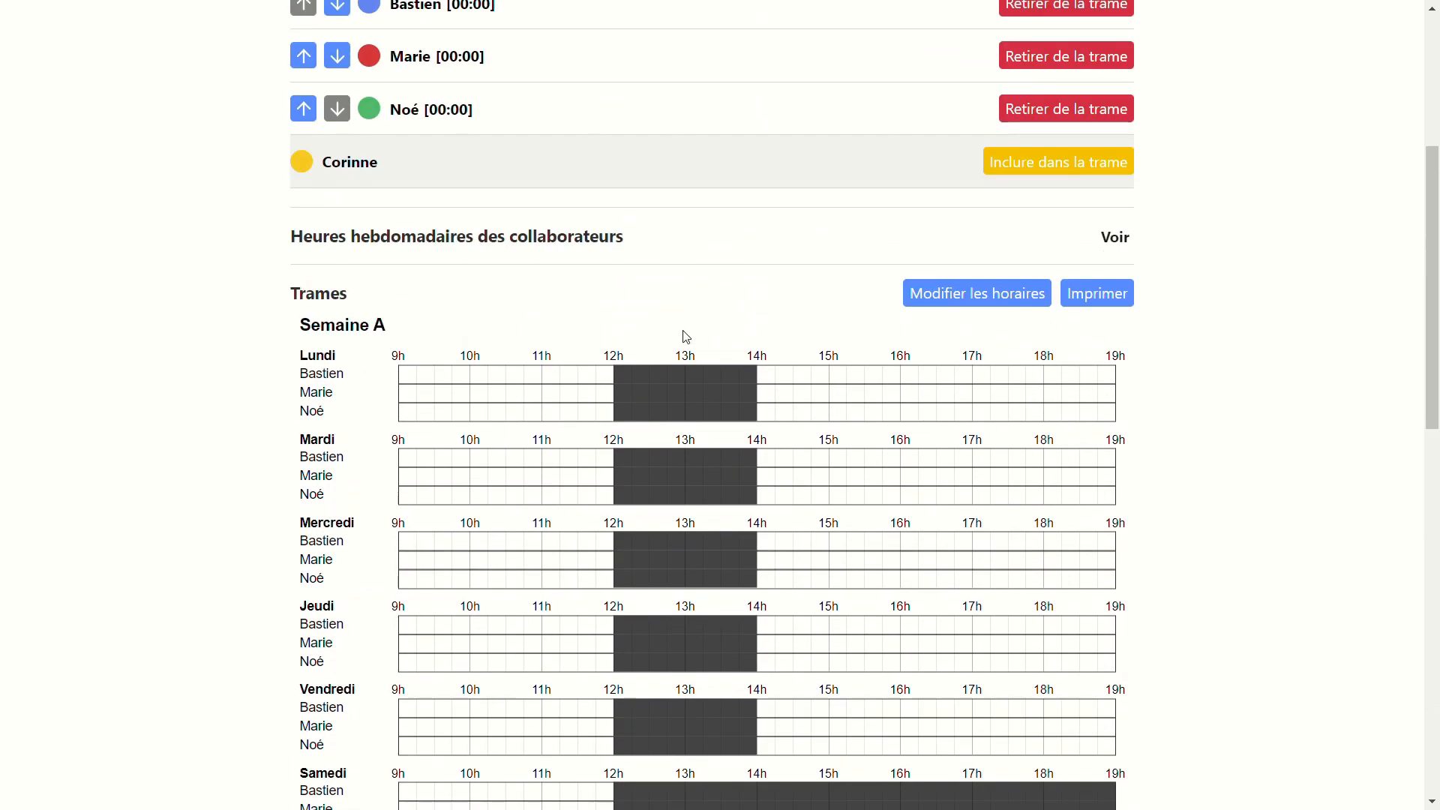
pyautogui.click(976, 304)
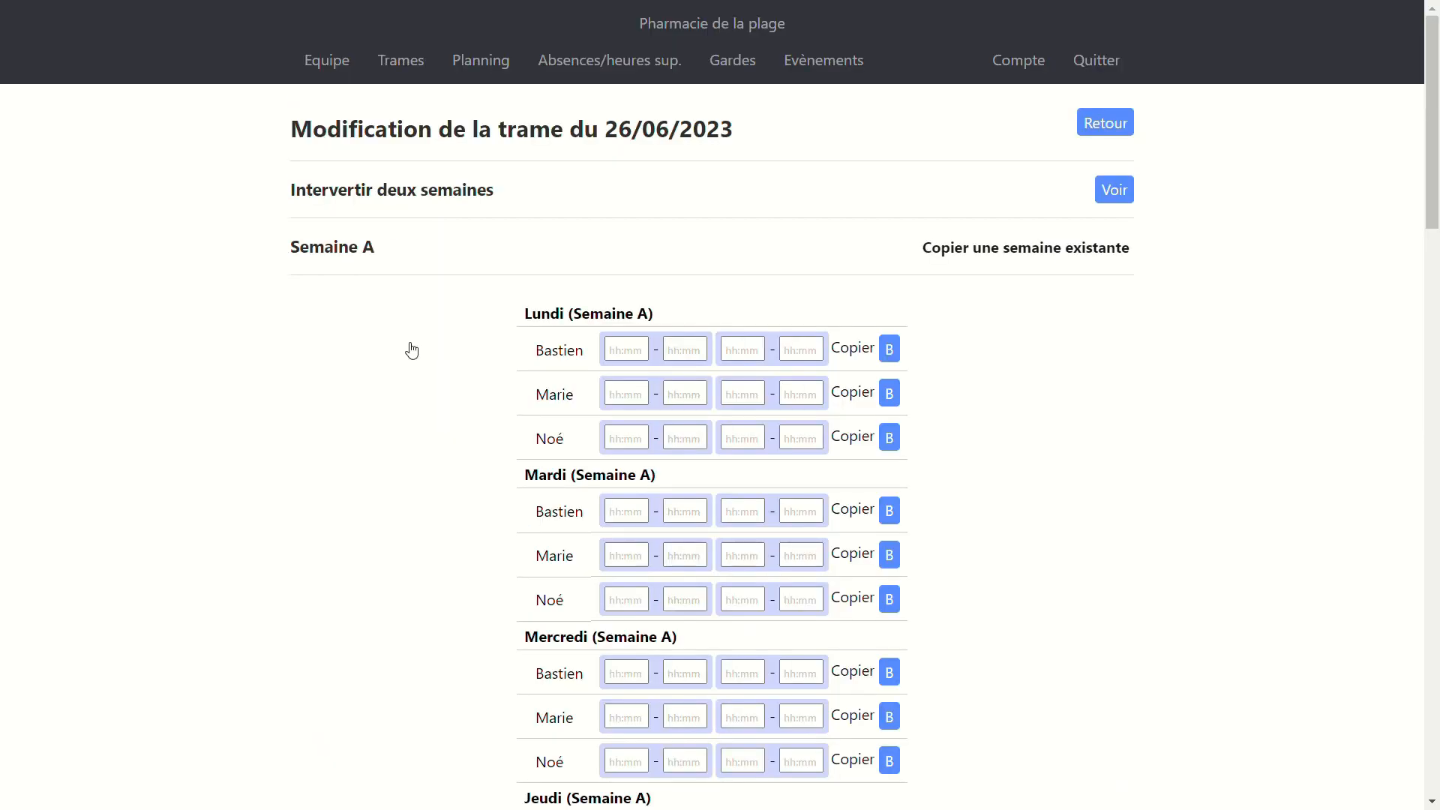
# Set the first-listed collaborator's Lundi morning in Semaine A to 09:00-12:00.
pyautogui.click(629, 351)
pyautogui.write('09:00')
pyautogui.press('Tab')
pyautogui.write('12:00')
# Copy the 09:00 morning start to the other two collaborators on Lundi and to all three on Mardi in Semaine A.
pyautogui.tripleClick(646, 351)
pyautogui.hotkey('ctrl', 'c')
pyautogui.click(628, 394)
pyautogui.hotkey('ctrl', 'v')
pyautogui.click(630, 439)
pyautogui.hotkey('ctrl', 'v')
pyautogui.click(629, 511)
pyautogui.hotkey('ctrl', 'v')
pyautogui.click(630, 555)
pyautogui.hotkey('ctrl', 'v')
pyautogui.click(630, 599)
pyautogui.hotkey('ctrl', 'v')
# Enter the 09:00 start for the second and third collaborators on Mercredi and the first and second on Jeudi.
pyautogui.scroll(-2, 630, 596)
pyautogui.click(629, 530)
pyautogui.hotkey('ctrl', 'v')
pyautogui.click(637, 576)
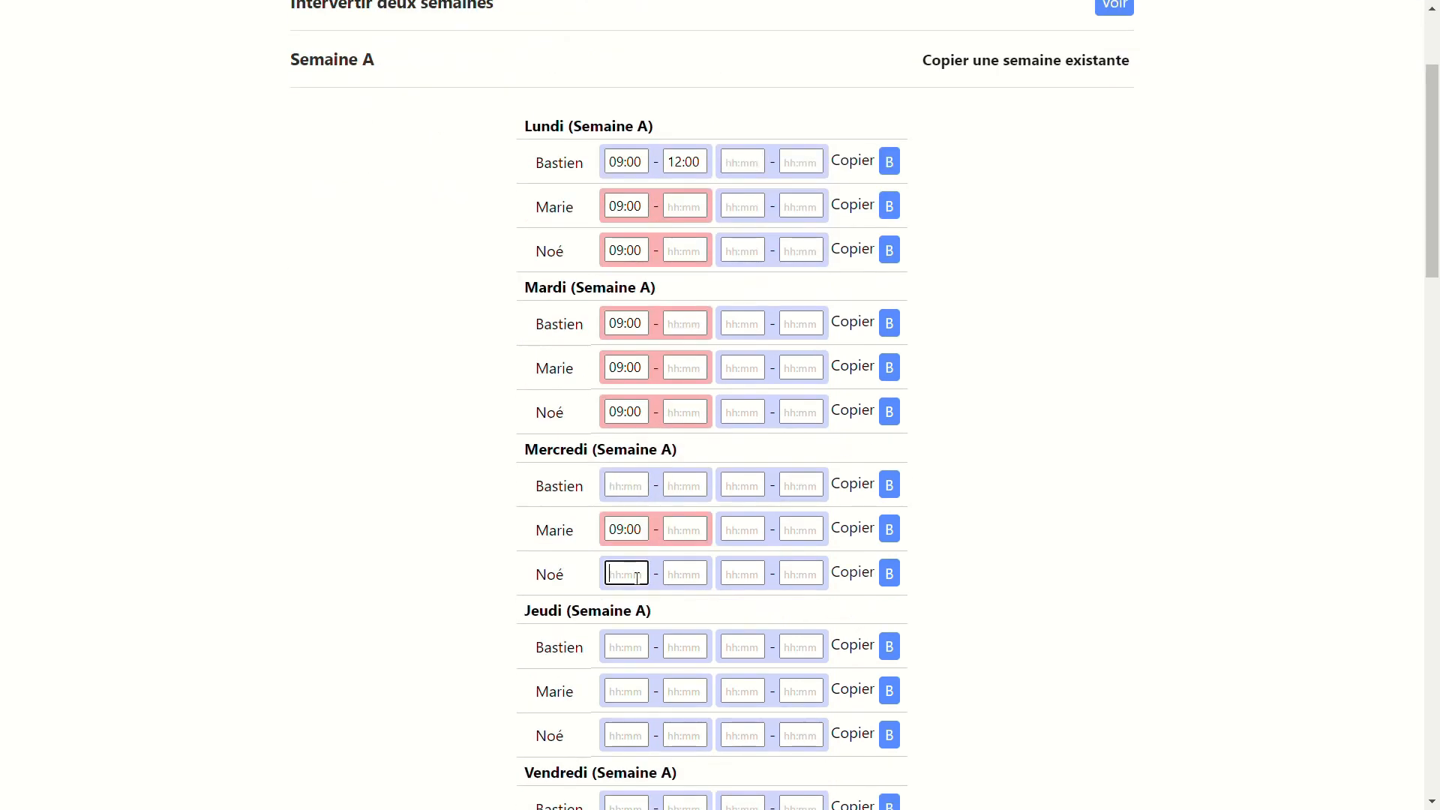
pyautogui.hotkey('ctrl', 'v')
pyautogui.scroll(-1, 637, 575)
pyautogui.click(633, 553)
pyautogui.hotkey('ctrl', 'v')
pyautogui.click(630, 594)
pyautogui.hotkey('ctrl', 'v')
# Enter the 09:00 start for the first and third collaborators on Vendredi and the first and second on Samedi.
pyautogui.scroll(-2, 630, 594)
pyautogui.click(630, 525)
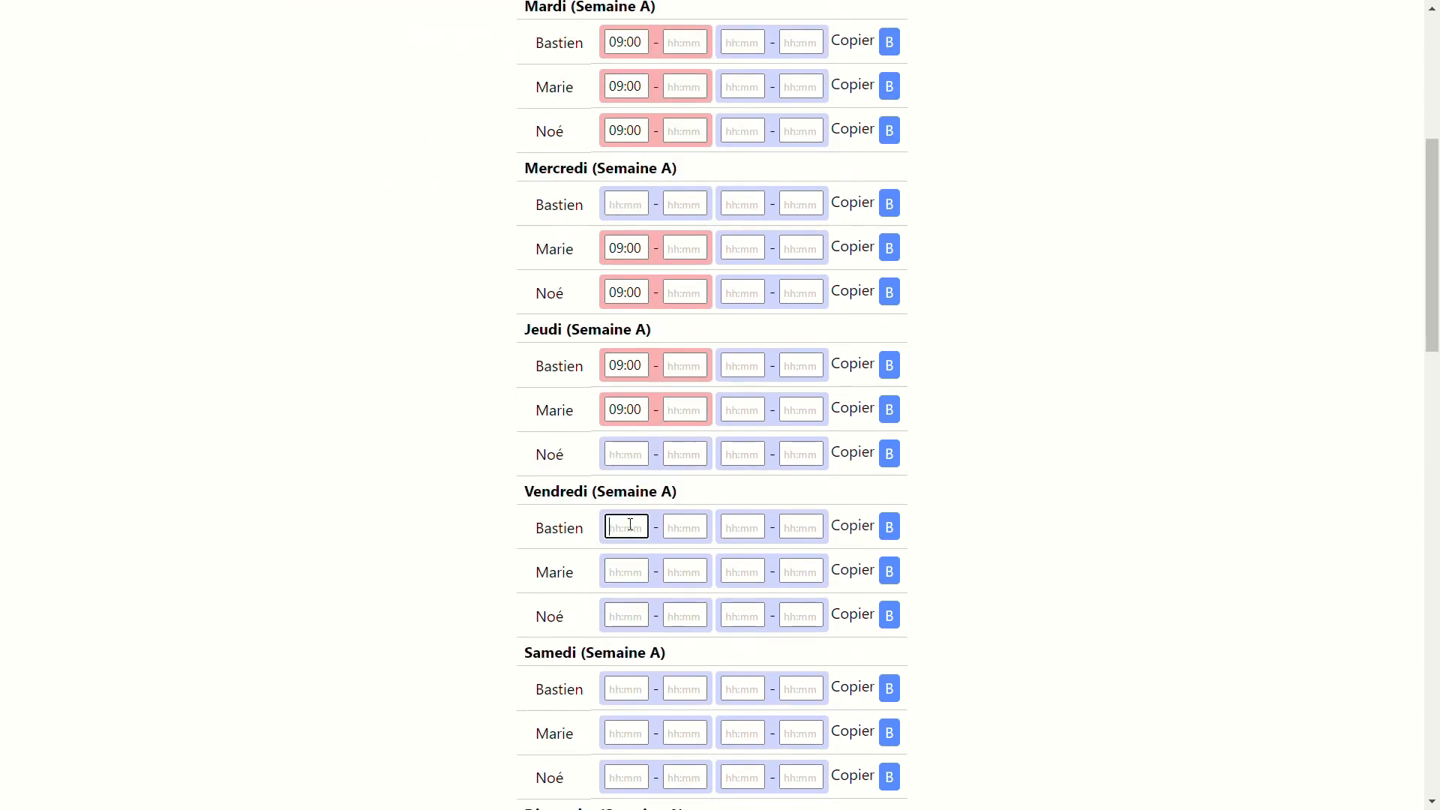
pyautogui.hotkey('ctrl', 'v')
pyautogui.click(630, 616)
pyautogui.hotkey('ctrl', 'v')
pyautogui.scroll(-2, 627, 612)
pyautogui.click(630, 501)
pyautogui.hotkey('ctrl', 'v')
pyautogui.click(628, 546)
pyautogui.hotkey('ctrl', 'v')
# Copy the 12:00 morning end to the Lundi, Mardi and Mercredi shifts of Semaine A that start at 09:00.
pyautogui.scroll(6, 653, 586)
pyautogui.doubleClick(691, 260)
pyautogui.hotkey('ctrl', 'c')
pyautogui.click(685, 300)
pyautogui.hotkey('ctrl', 'v')
pyautogui.click(685, 345)
pyautogui.hotkey('ctrl', 'v')
pyautogui.click(684, 417)
pyautogui.hotkey('ctrl', 'v')
pyautogui.click(685, 461)
pyautogui.click(685, 553)
pyautogui.hotkey('ctrl', 'v')
pyautogui.click(684, 597)
pyautogui.hotkey('ctrl', 'v')
# Fill in the 12:00 morning end for the remaining Semaine A shifts through Vendredi and Samedi.
pyautogui.scroll(-4, 685, 611)
pyautogui.click(685, 620)
pyautogui.hotkey('ctrl', 'v')
pyautogui.click(684, 427)
pyautogui.hotkey('ctrl', 'v')
pyautogui.click(685, 501)
pyautogui.hotkey('ctrl', 'v')
pyautogui.click(685, 545)
pyautogui.hotkey('ctrl', 'v')
# Set the first-listed collaborator's Lundi afternoon in Semaine A to 14:00-19:00.
pyautogui.scroll(9, 743, 484)
pyautogui.click(743, 348)
pyautogui.write('14:00')
pyautogui.press('Tab')
pyautogui.write('19:00')
# Copy the 14:00 afternoon start to the other working collaborators on Lundi, Mardi and Mercredi in Semaine A.
pyautogui.hotkey('shift', 'Tab')
pyautogui.hotkey('ctrl', 'c')
pyautogui.click(742, 394)
pyautogui.hotkey('ctrl', 'v')
pyautogui.press('Tab')
pyautogui.click(731, 440)
pyautogui.hotkey('ctrl', 'v')
pyautogui.click(742, 511)
pyautogui.hotkey('ctrl', 'v')
pyautogui.click(742, 555)
pyautogui.hotkey('ctrl', 'v')
pyautogui.click(743, 599)
pyautogui.hotkey('ctrl', 'v')
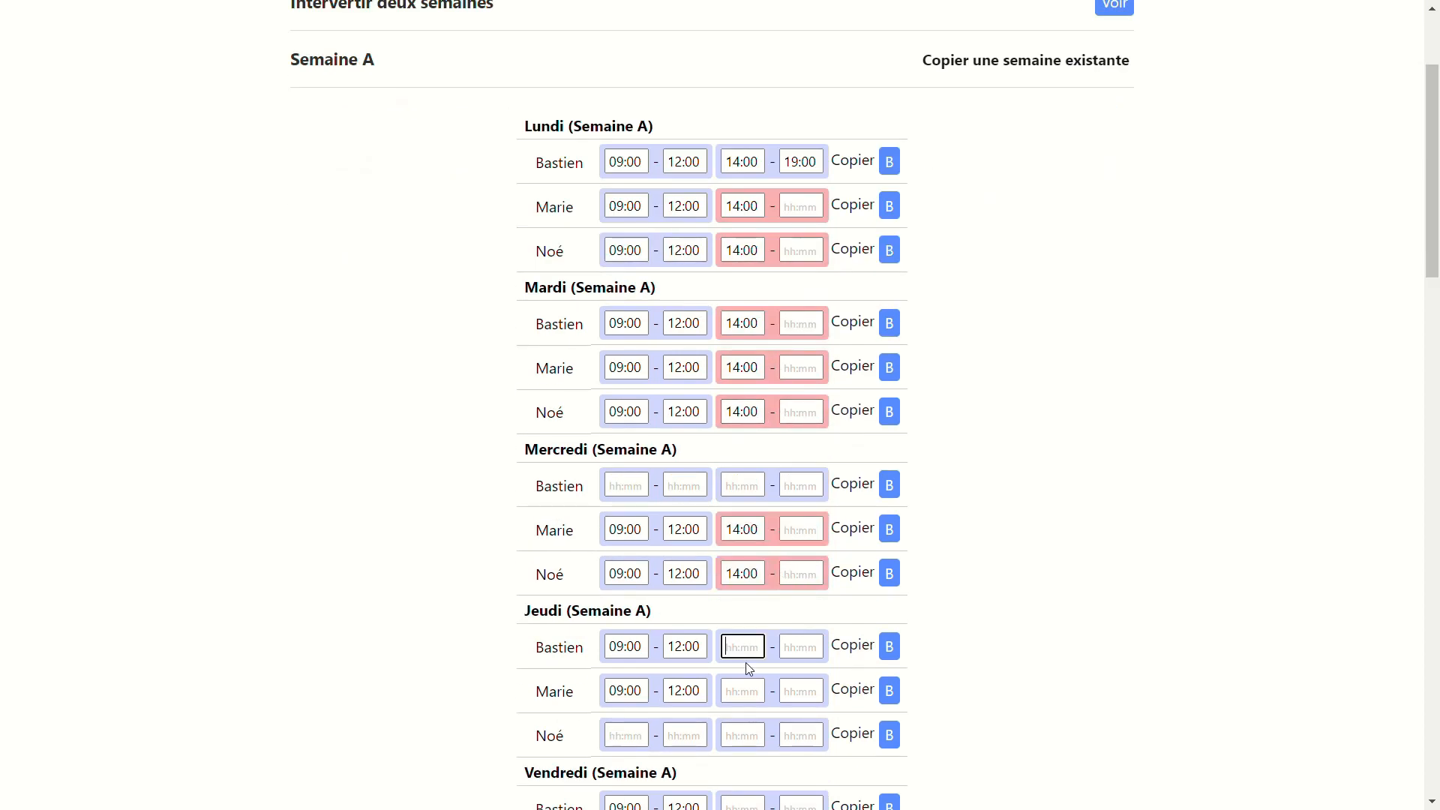
# Enter the 14:00 afternoon start for the first and second collaborators on Jeudi and the first and third on Vendredi.
pyautogui.hotkey('ctrl', 'v')
pyautogui.click(744, 691)
pyautogui.hotkey('ctrl', 'v')
pyautogui.scroll(-3, 747, 683)
pyautogui.click(744, 526)
pyautogui.hotkey('ctrl', 'v')
pyautogui.click(753, 616)
# Copy the 19:00 afternoon end to the remaining Lundi and Mardi shifts of Semaine A.
pyautogui.scroll(5, 755, 621)
pyautogui.moveTo(816, 349); pyautogui.dragTo(786, 352)
pyautogui.hotkey('ctrl', 'c')
pyautogui.click(799, 393)
pyautogui.hotkey('ctrl', 'v')
pyautogui.click(801, 437)
pyautogui.hotkey('ctrl', 'v')
pyautogui.click(807, 511)
pyautogui.hotkey('ctrl', 'v')
pyautogui.hotkey('ctrl', 'v')
# Fill in the 19:00 afternoon end for the working collaborators on Mercredi, Jeudi and Vendredi in Semaine A.
pyautogui.click(801, 386)
pyautogui.click(801, 459)
pyautogui.click(801, 504)
pyautogui.click(801, 621)
pyautogui.click(802, 710)
pyautogui.hotkey('ctrl', 'v')
pyautogui.scroll(-5, 750, 419)
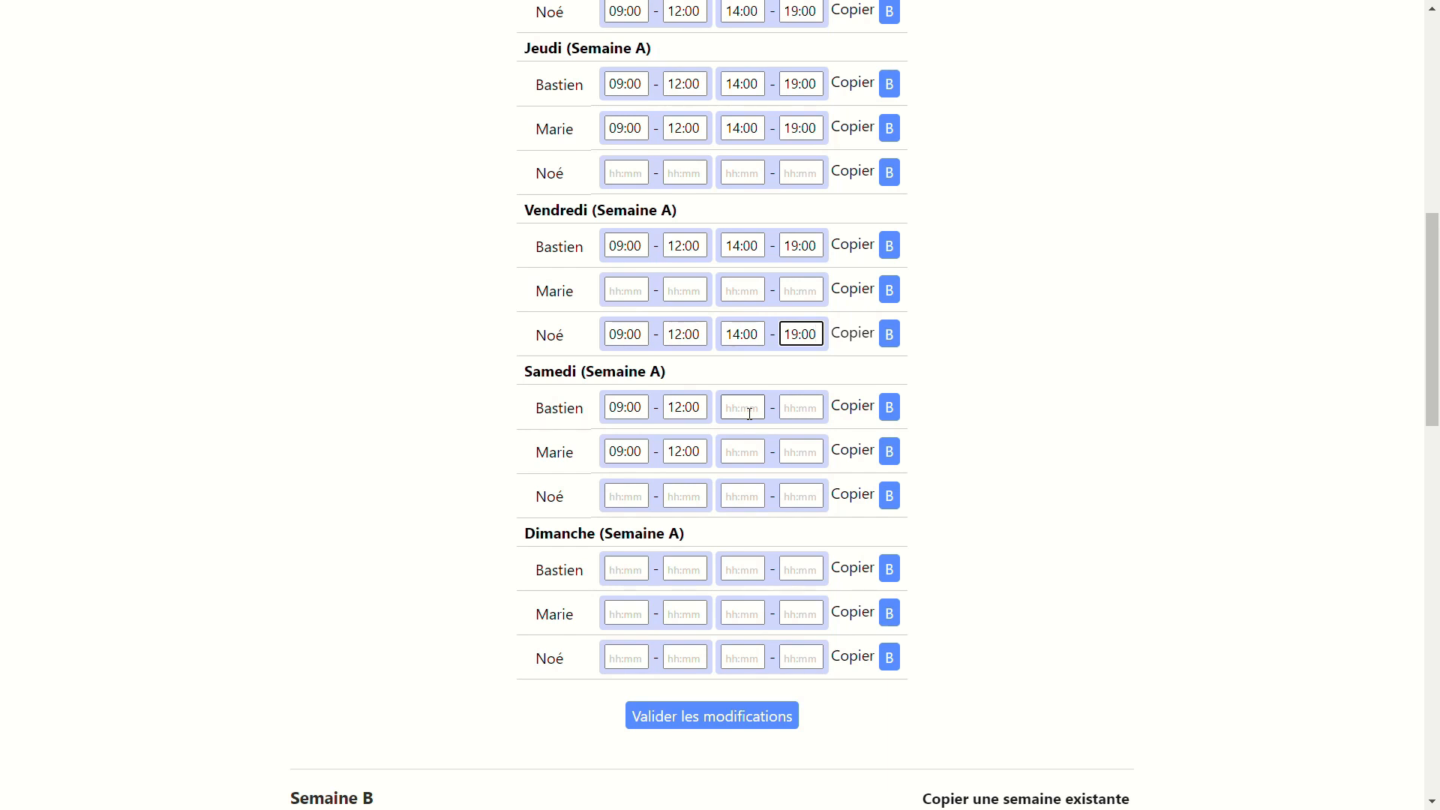
# Copy the complete schedule of Semaine A into Semaine B of the trame.
pyautogui.scroll(11, 749, 413)
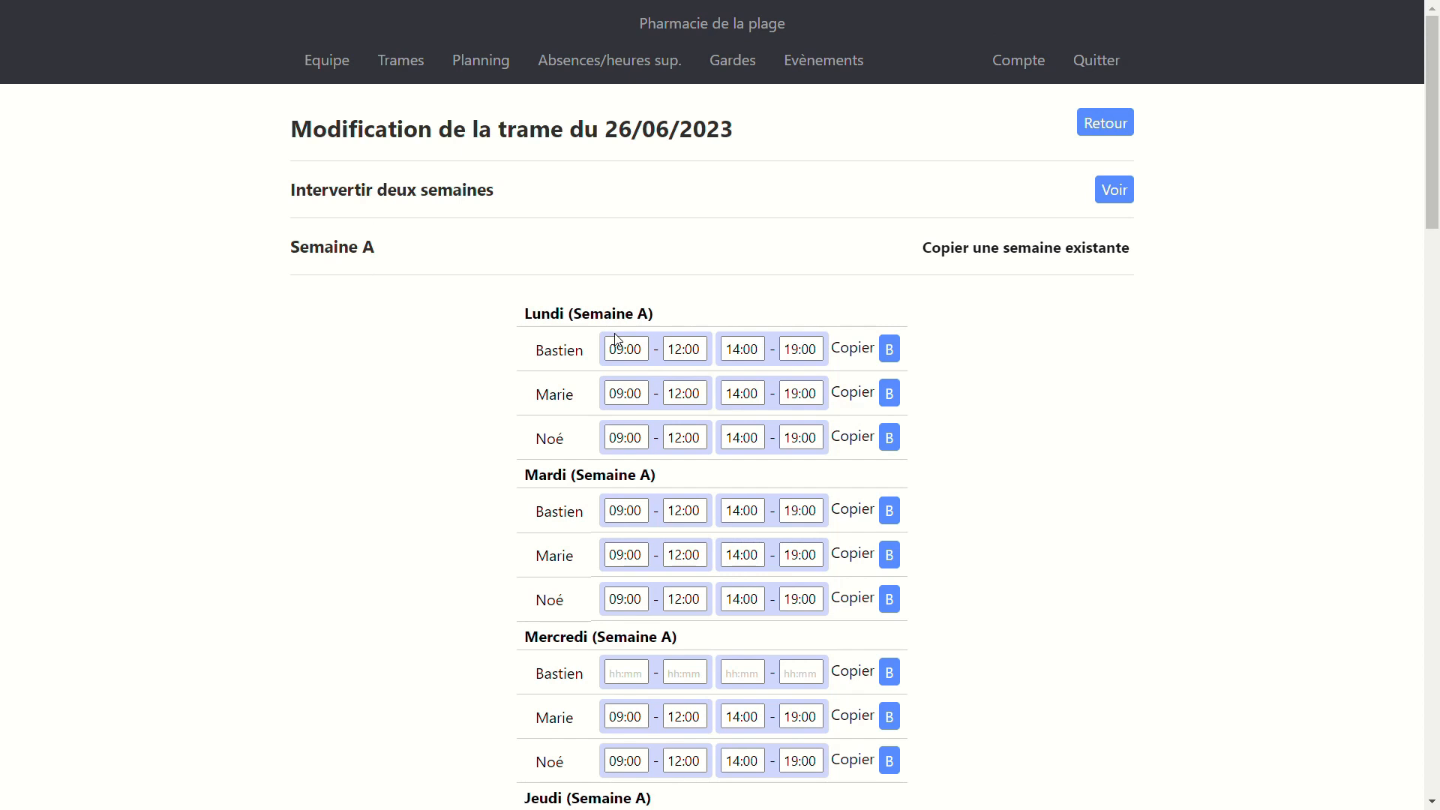
pyautogui.scroll(-12, 616, 337)
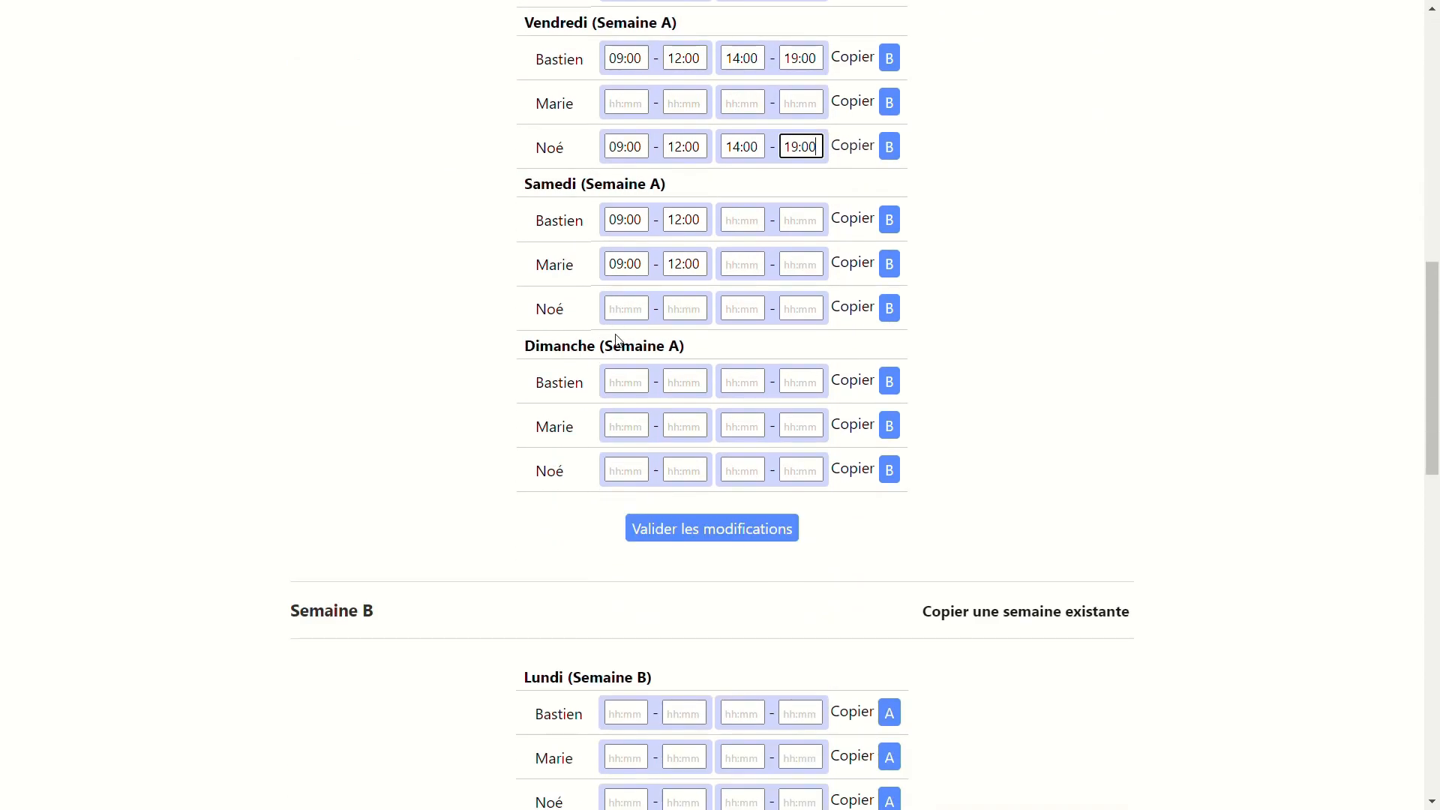
pyautogui.scroll(-3, 616, 340)
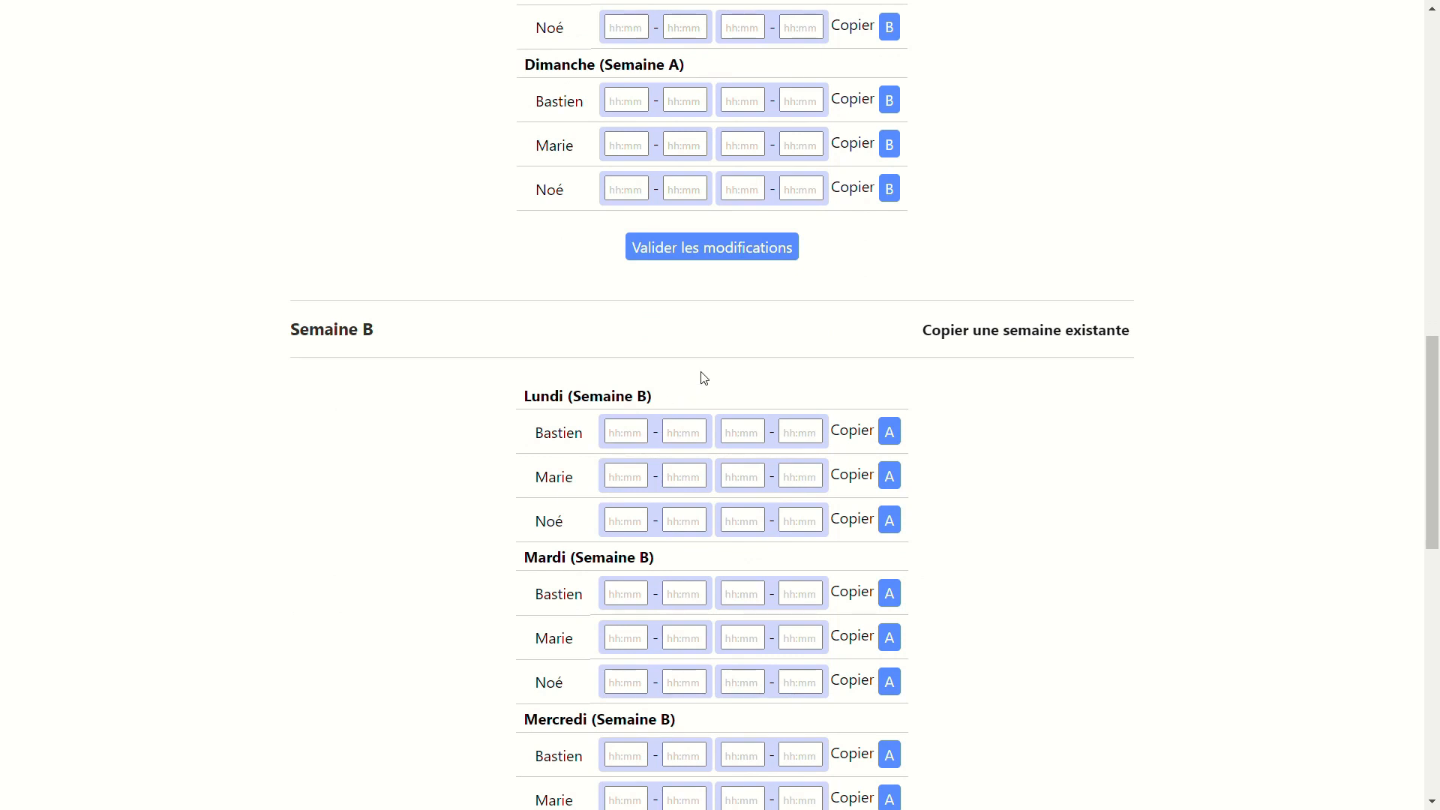
pyautogui.click(1031, 333)
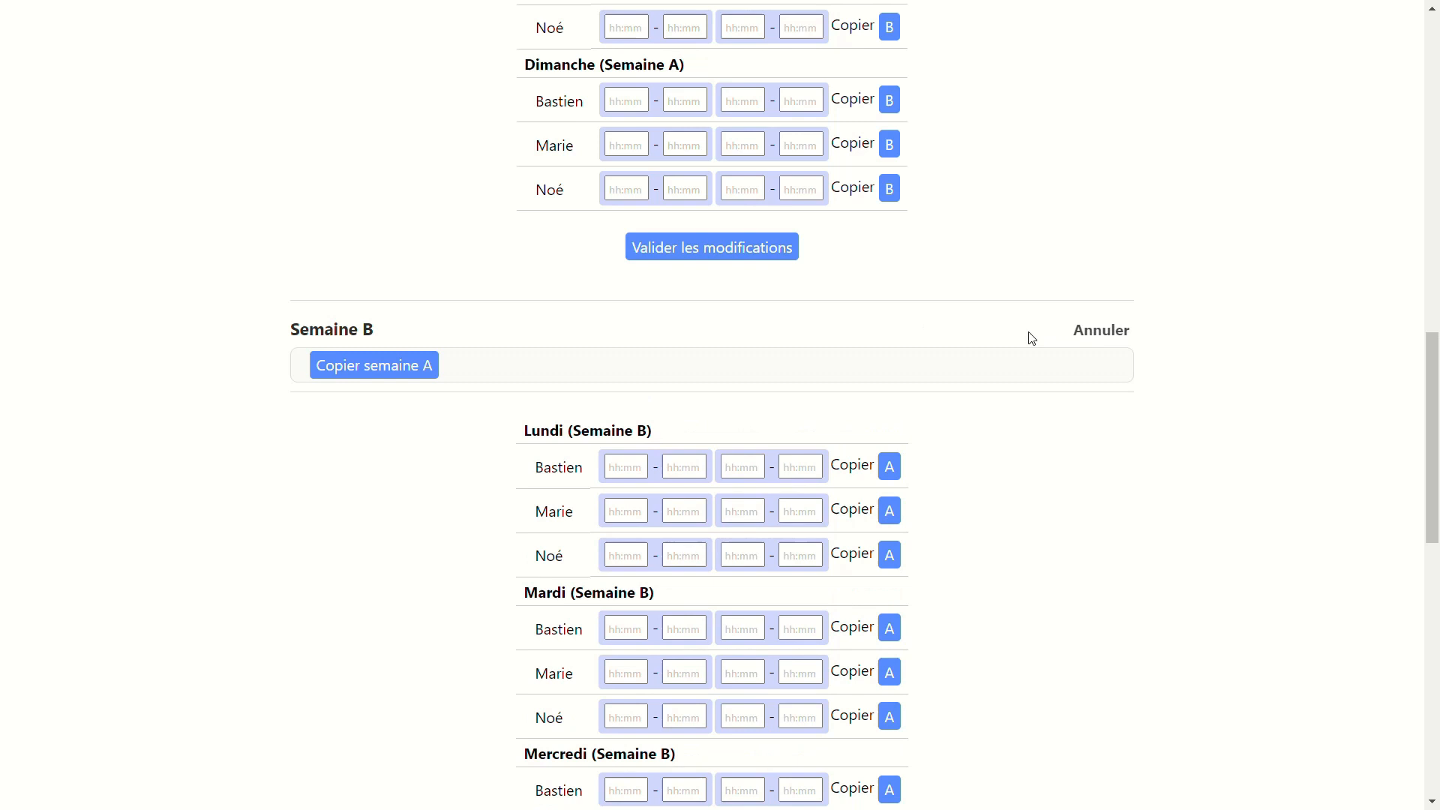
pyautogui.click(395, 378)
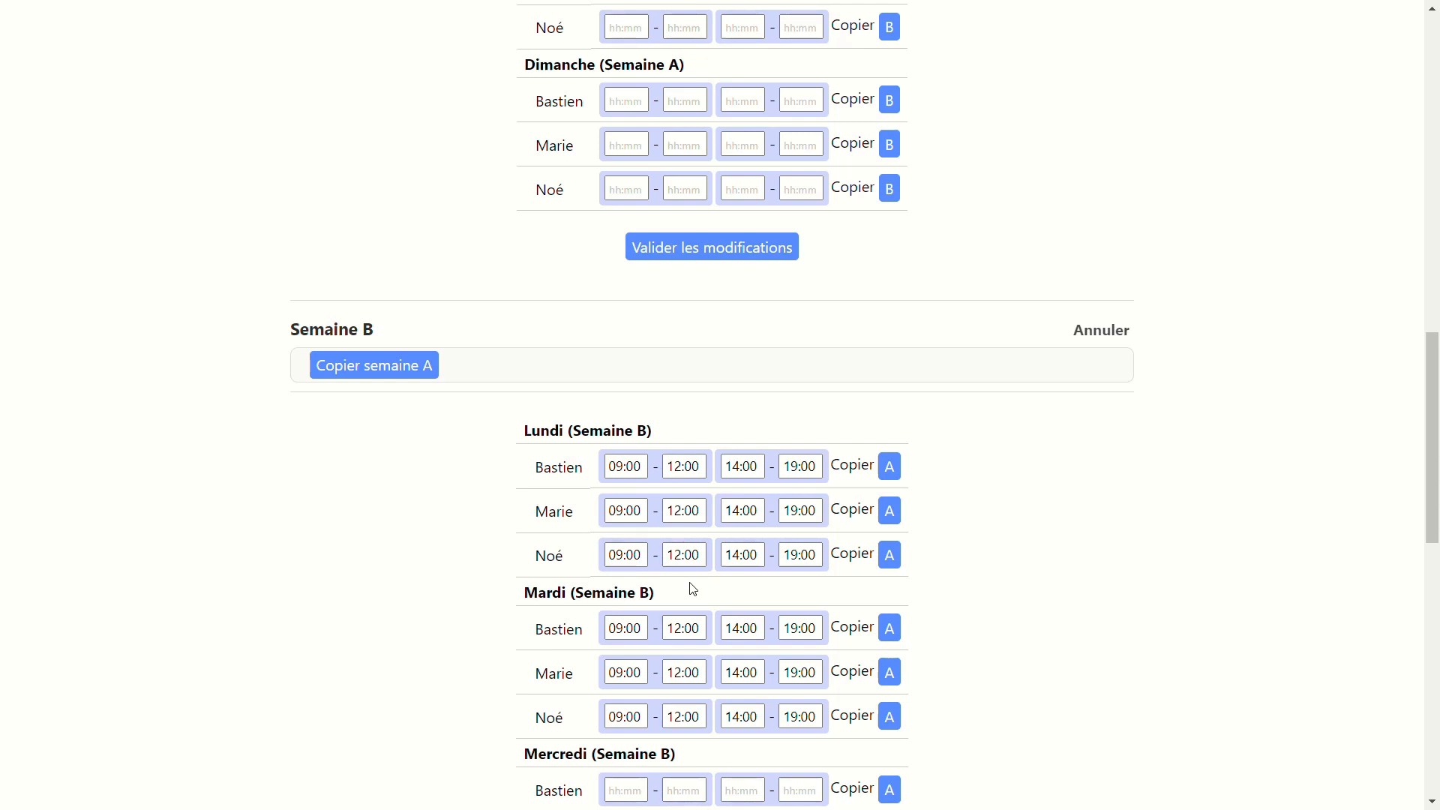
# Move the second collaborator's 09:00–12:00 shift on Samedi of Semaine B to the third collaborator.
pyautogui.scroll(-9, 693, 588)
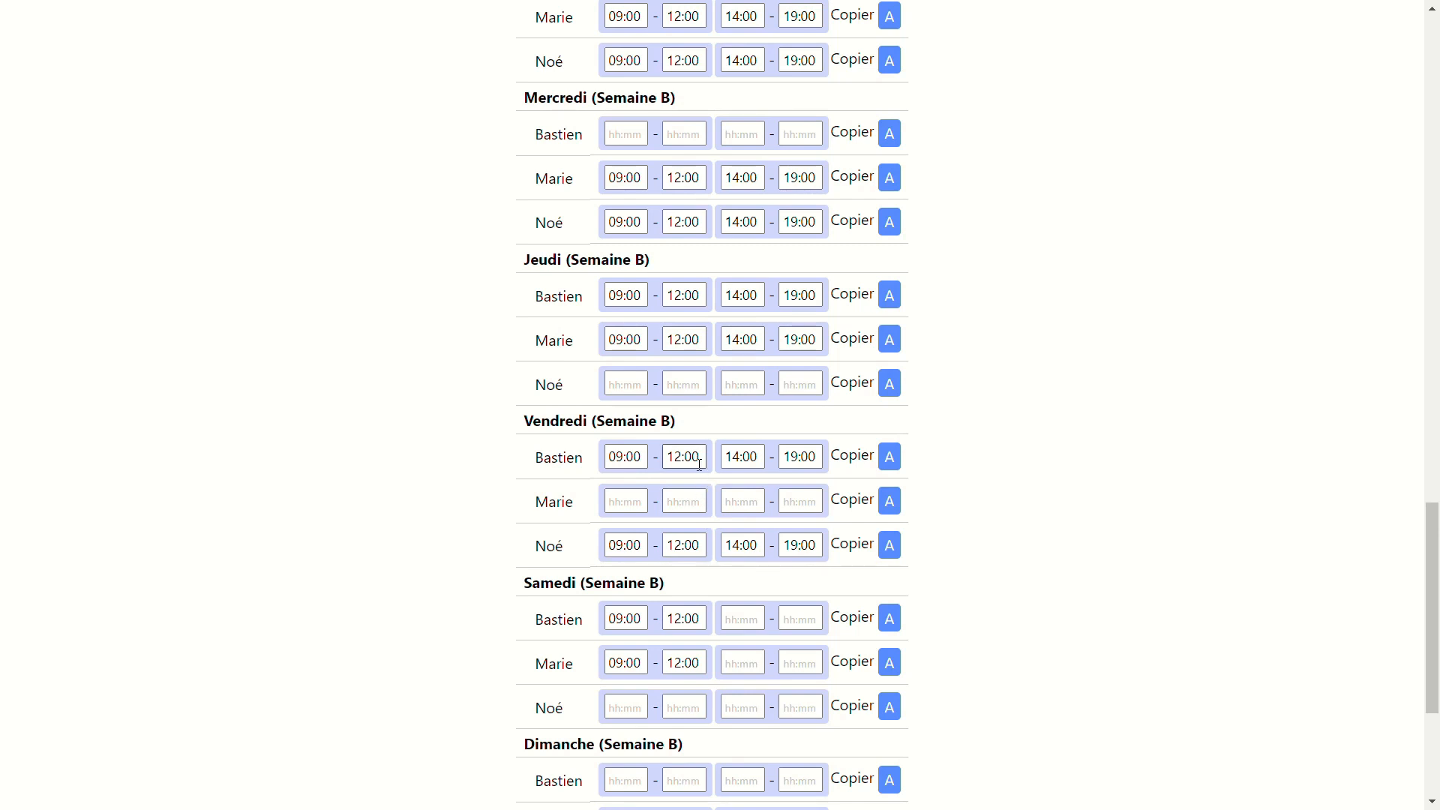
pyautogui.moveTo(642, 665); pyautogui.dragTo(604, 666)
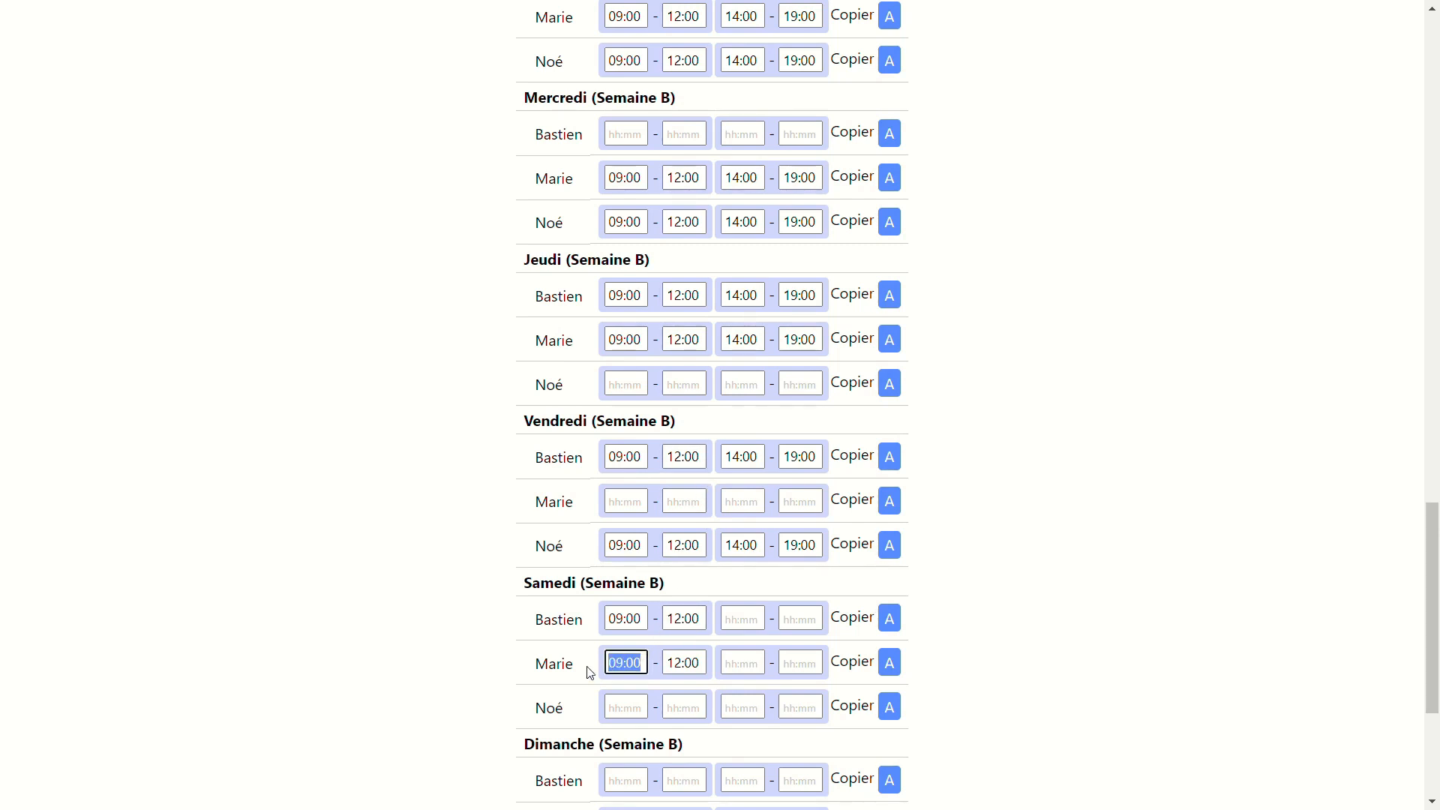
pyautogui.hotkey('ctrl', 'x')
pyautogui.click(611, 703)
pyautogui.hotkey('ctrl', 'v')
pyautogui.moveTo(703, 664); pyautogui.dragTo(637, 671)
pyautogui.hotkey('ctrl', 'x')
pyautogui.click(684, 708)
pyautogui.hotkey('ctrl', 'v')
# Move the first collaborator's 09:00–12:00 morning shift on Vendredi of Semaine B to the second collaborator.
pyautogui.click(701, 456)
pyautogui.moveTo(702, 456); pyautogui.dragTo(609, 457)
pyautogui.hotkey('ctrl', 'x')
pyautogui.click(684, 501)
pyautogui.hotkey('ctrl', 'v')
pyautogui.click(640, 459)
pyautogui.hotkey('ctrl', 'x')
pyautogui.click(612, 499)
pyautogui.hotkey('ctrl', 'v')
# Move the first collaborator's 14:00–19:00 Vendredi afternoon shift in Semaine B to the second collaborator and save the trame's hours.
pyautogui.moveTo(751, 456)
pyautogui.mouseDown()
pyautogui.moveTo(733, 453)
pyautogui.moveTo(752, 462)
pyautogui.mouseUp()
pyautogui.hotkey('ctrl', 'a')
pyautogui.hotkey('ctrl', 'x')
pyautogui.click(741, 502)
pyautogui.hotkey('ctrl', 'v')
pyautogui.hotkey('ctrl', 'x')
pyautogui.click(799, 507)
pyautogui.hotkey('ctrl', 'v')
pyautogui.scroll(-5, 707, 546)
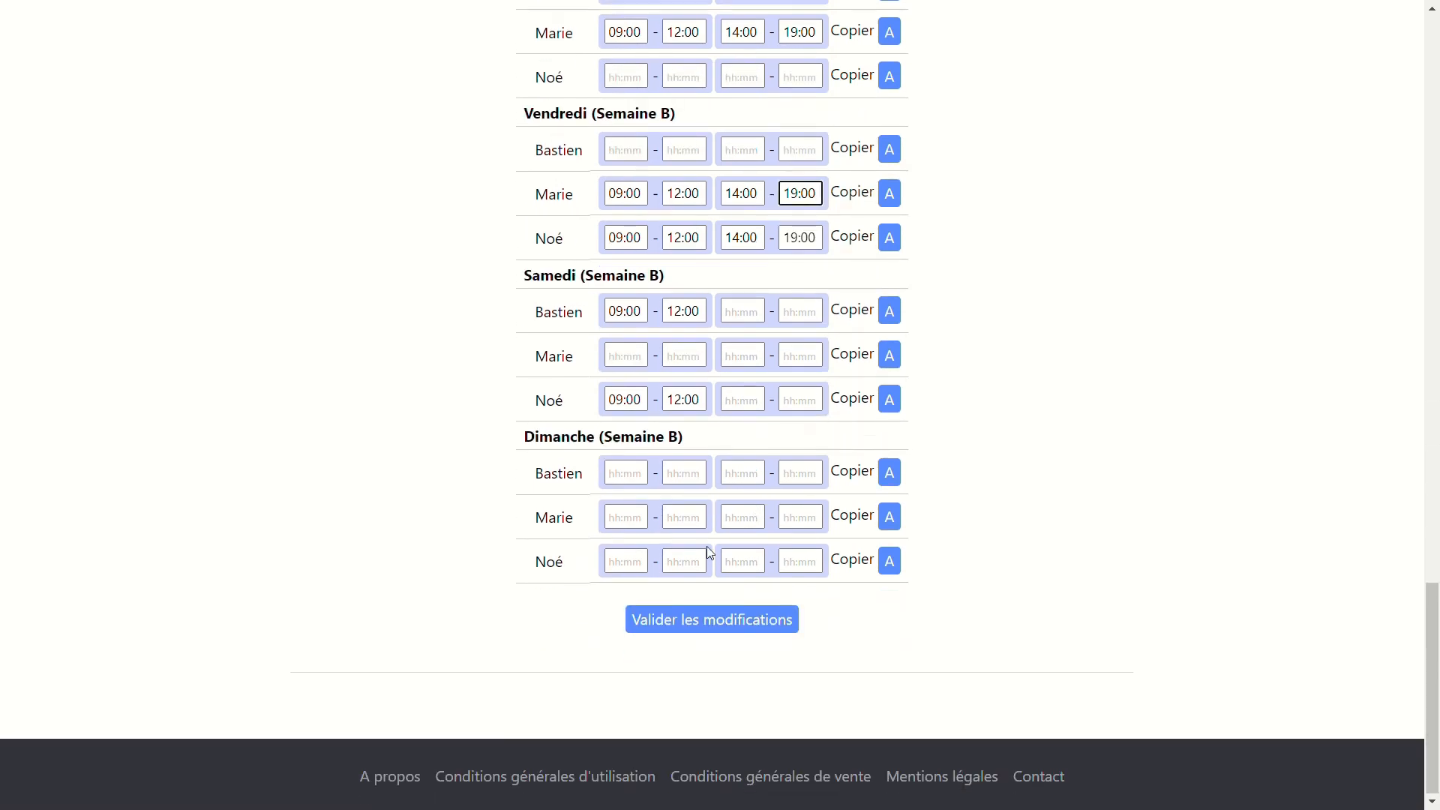
pyautogui.click(709, 619)
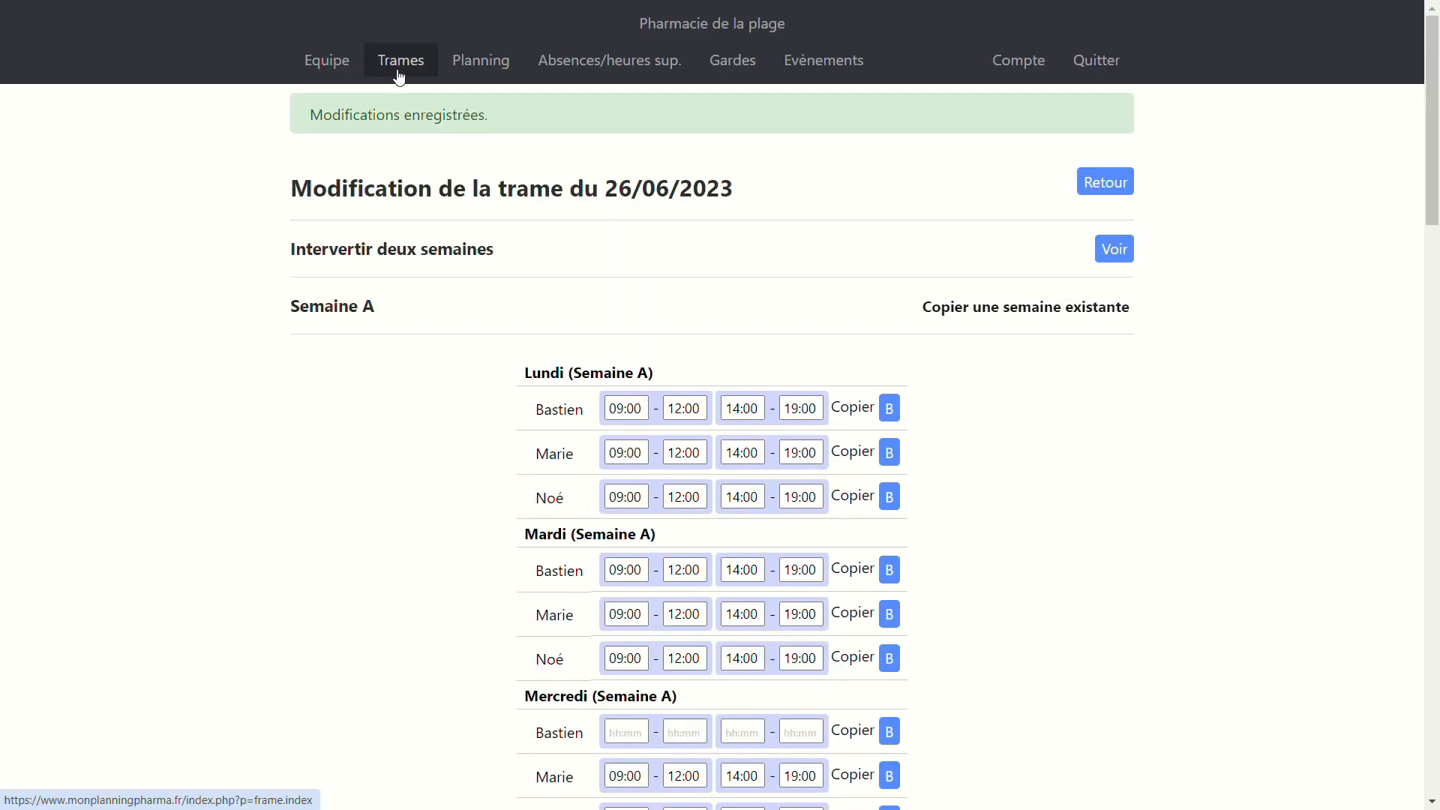
# Review the Semaine A and Semaine B charts in the trame overview and view the planning for the week of 26/06/2023.
pyautogui.click(1106, 184)
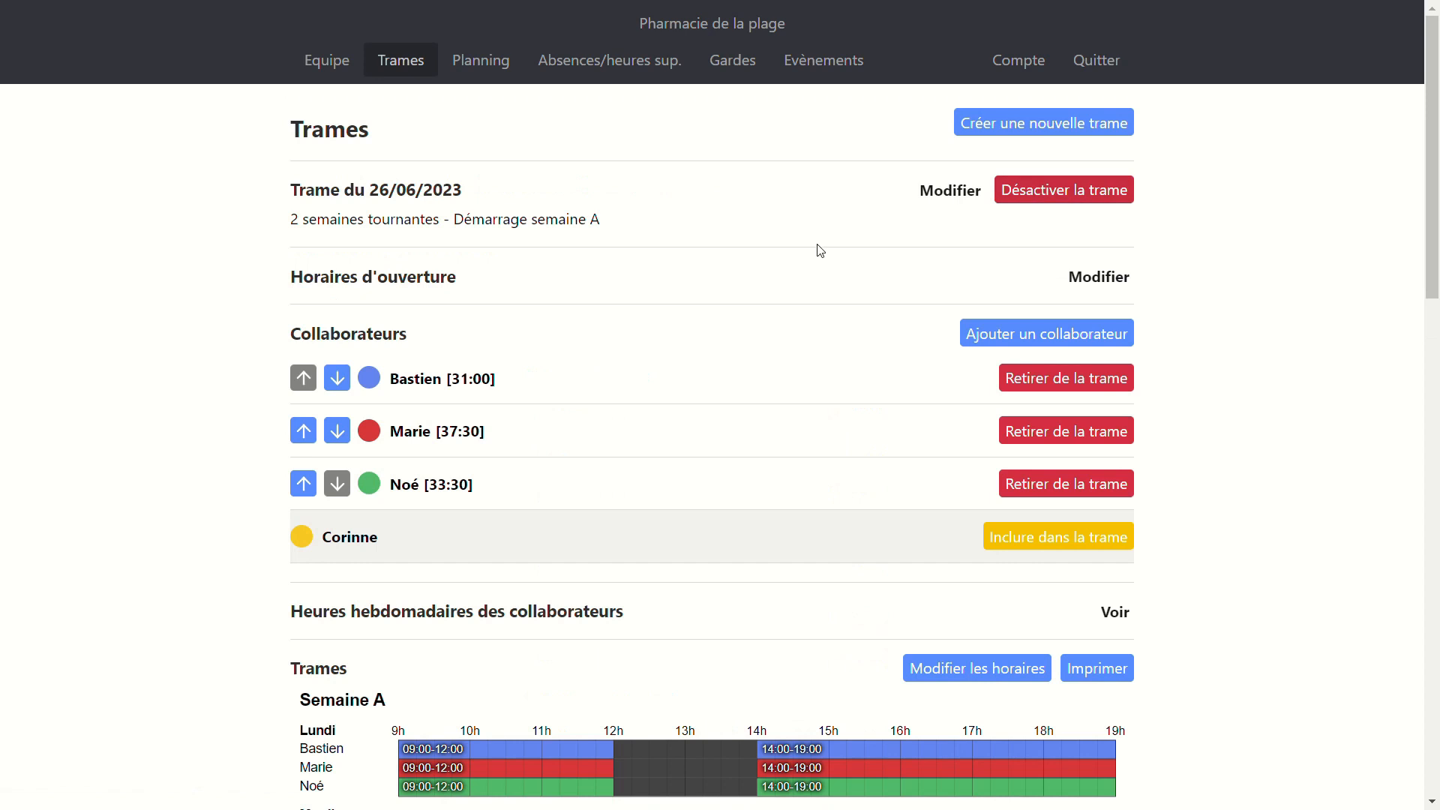
pyautogui.scroll(-4, 780, 342)
pyautogui.scroll(-3, 556, 547)
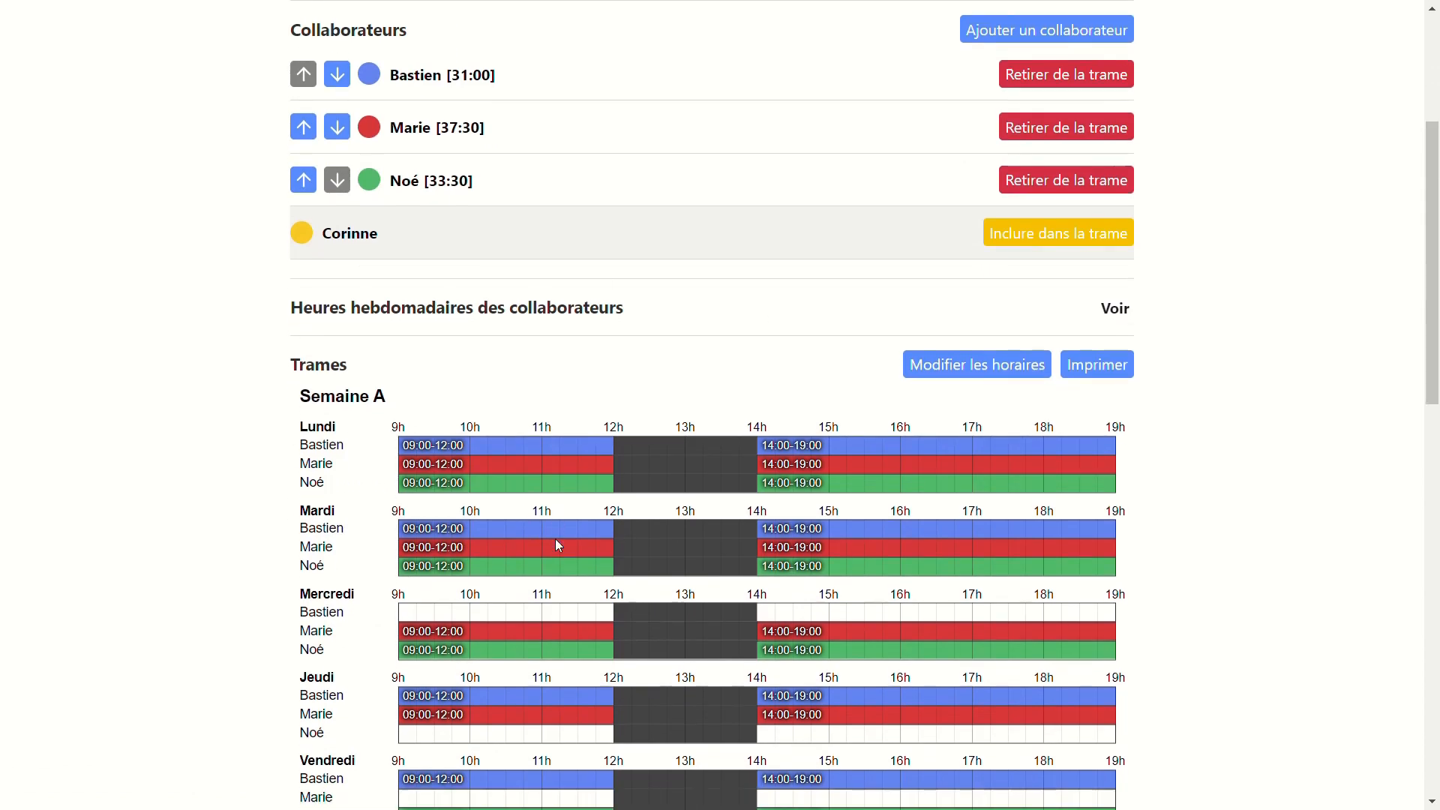
pyautogui.scroll(-12, 557, 545)
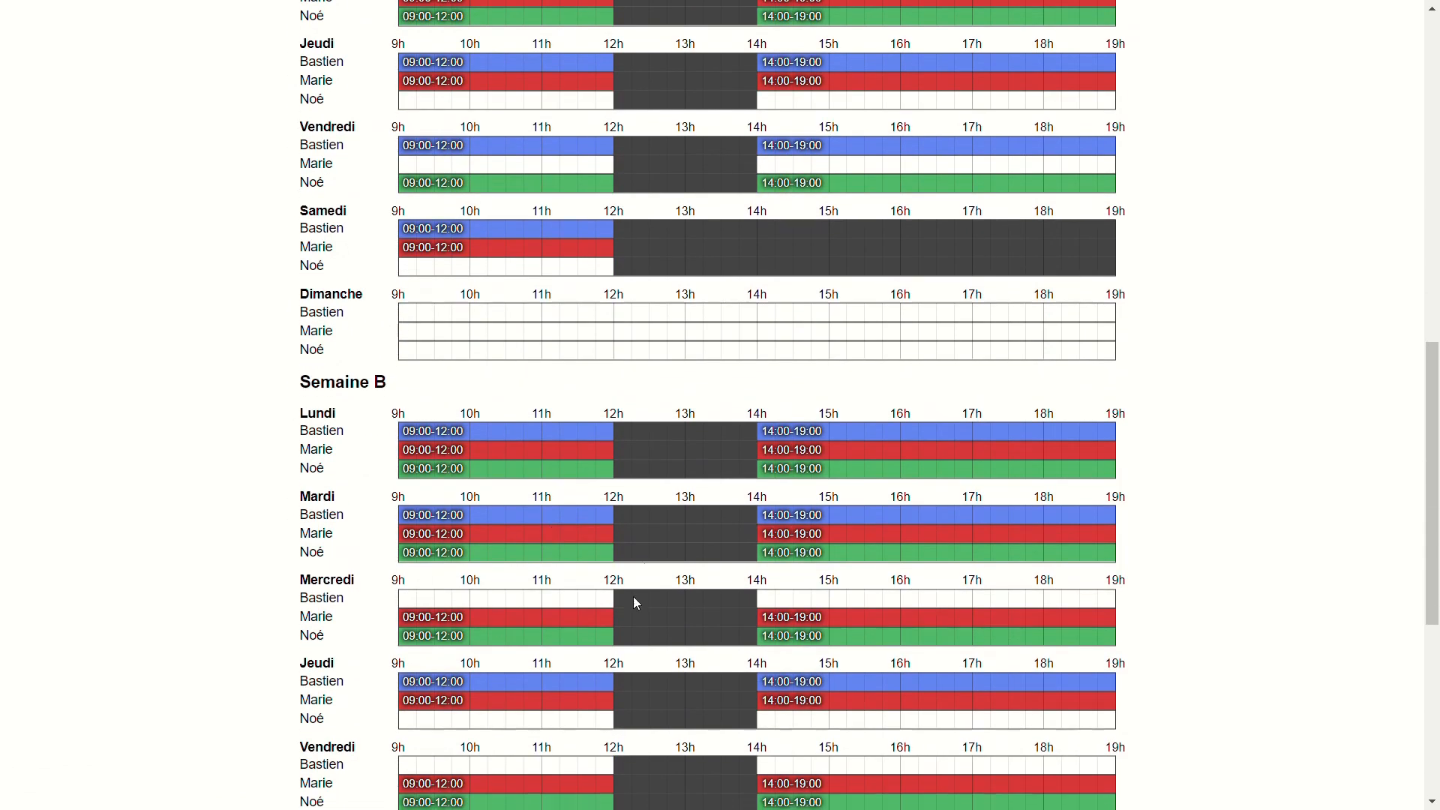
pyautogui.scroll(20, 501, 539)
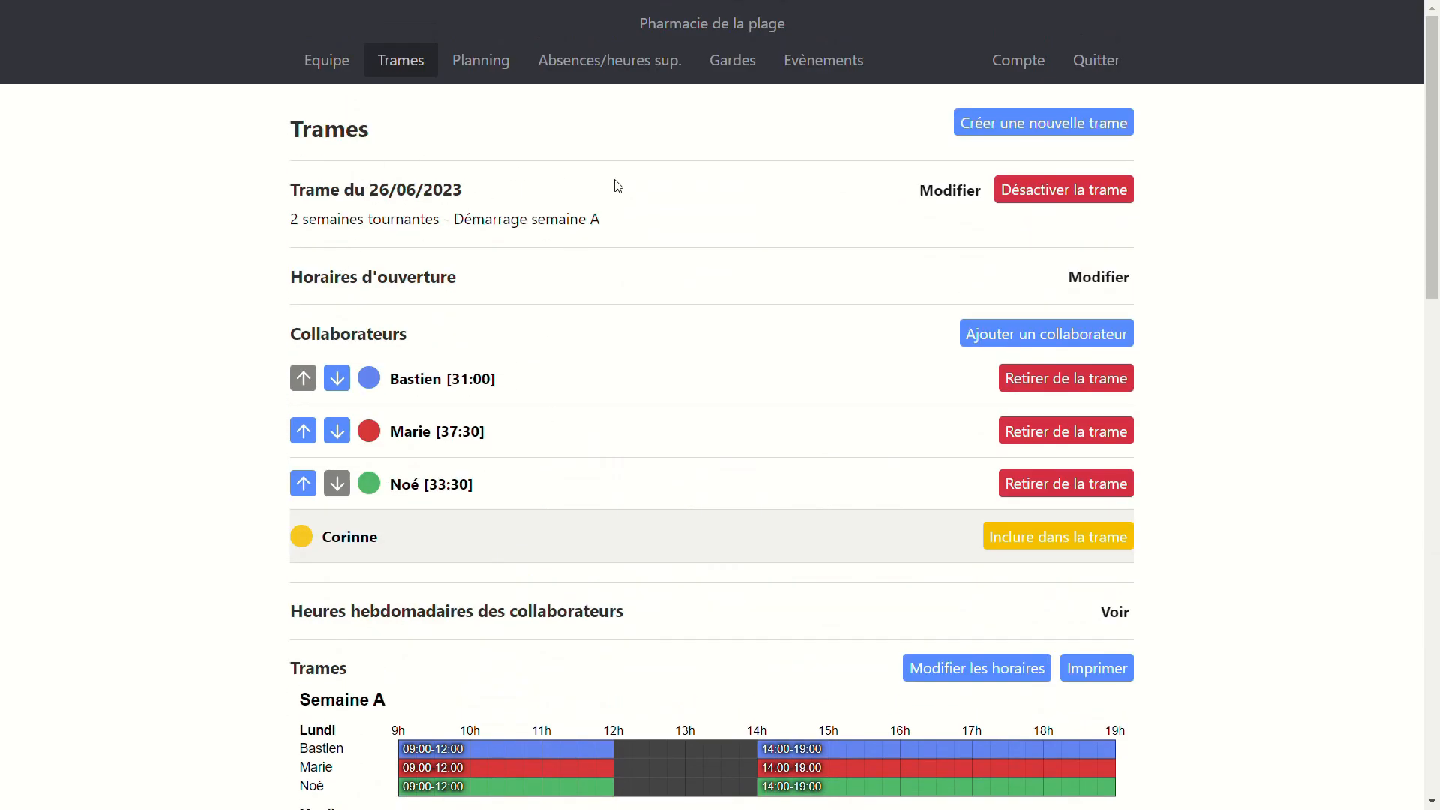
pyautogui.click(482, 61)
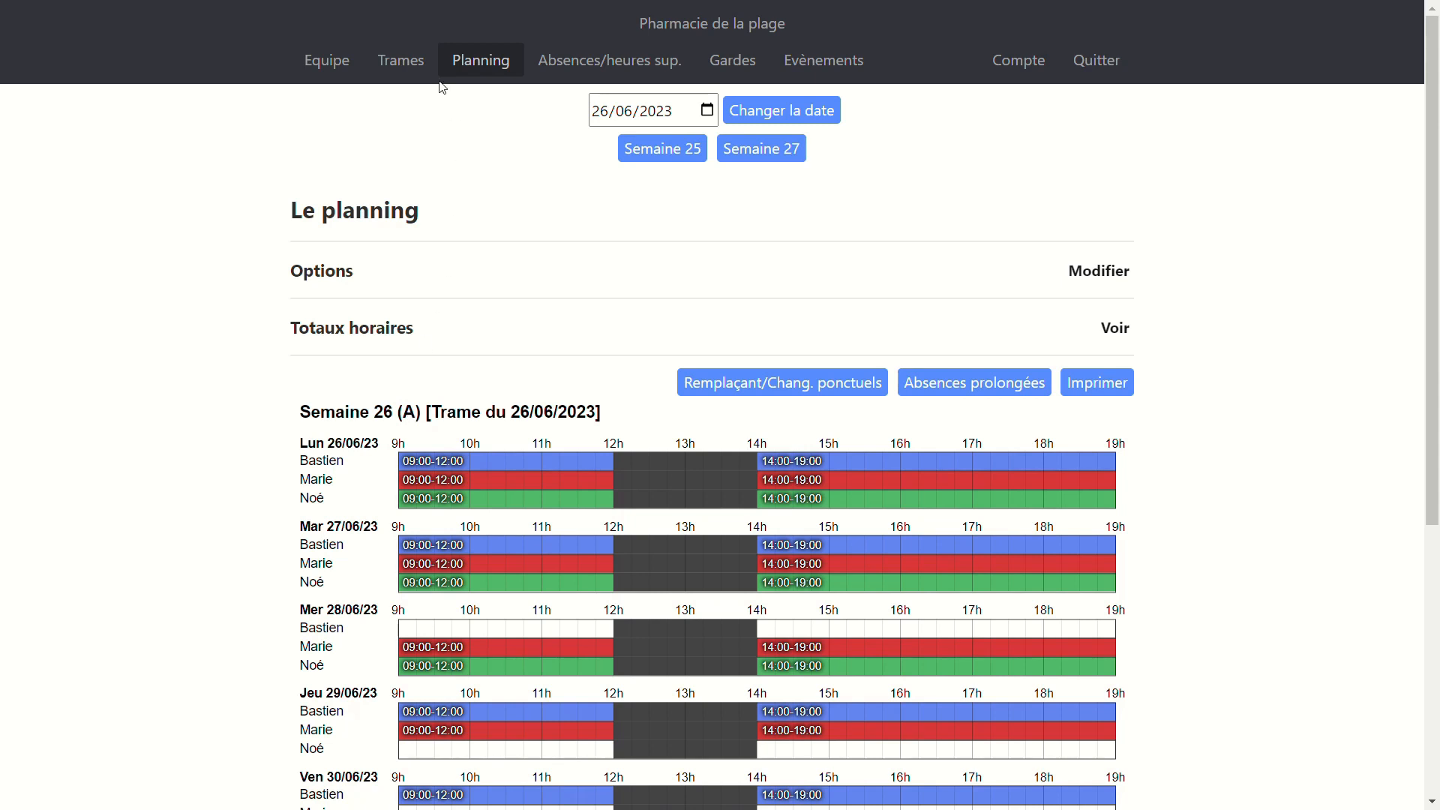
# Change the starting week of the 26/06/2023 trame to Semaine B and save it.
pyautogui.click(403, 66)
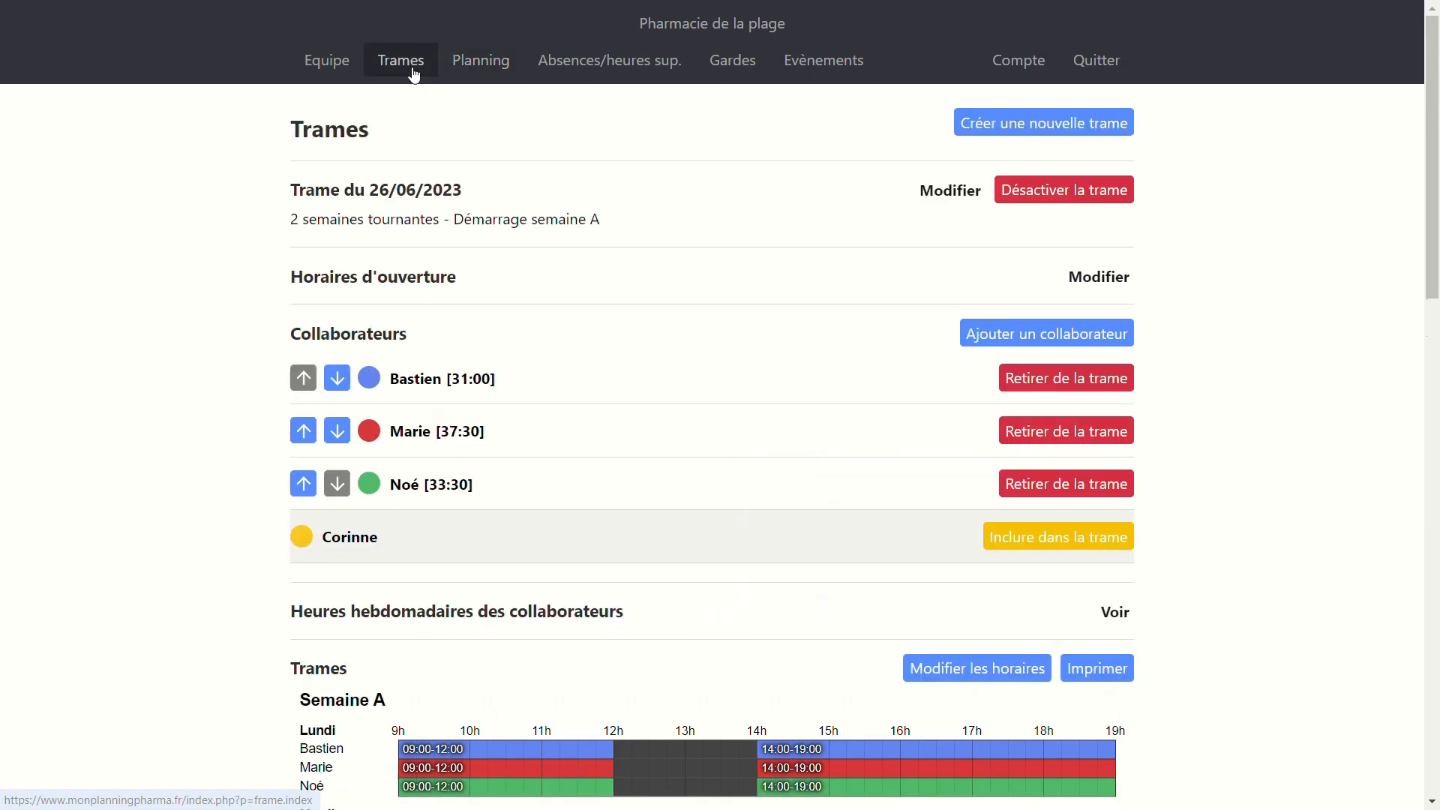
pyautogui.click(950, 193)
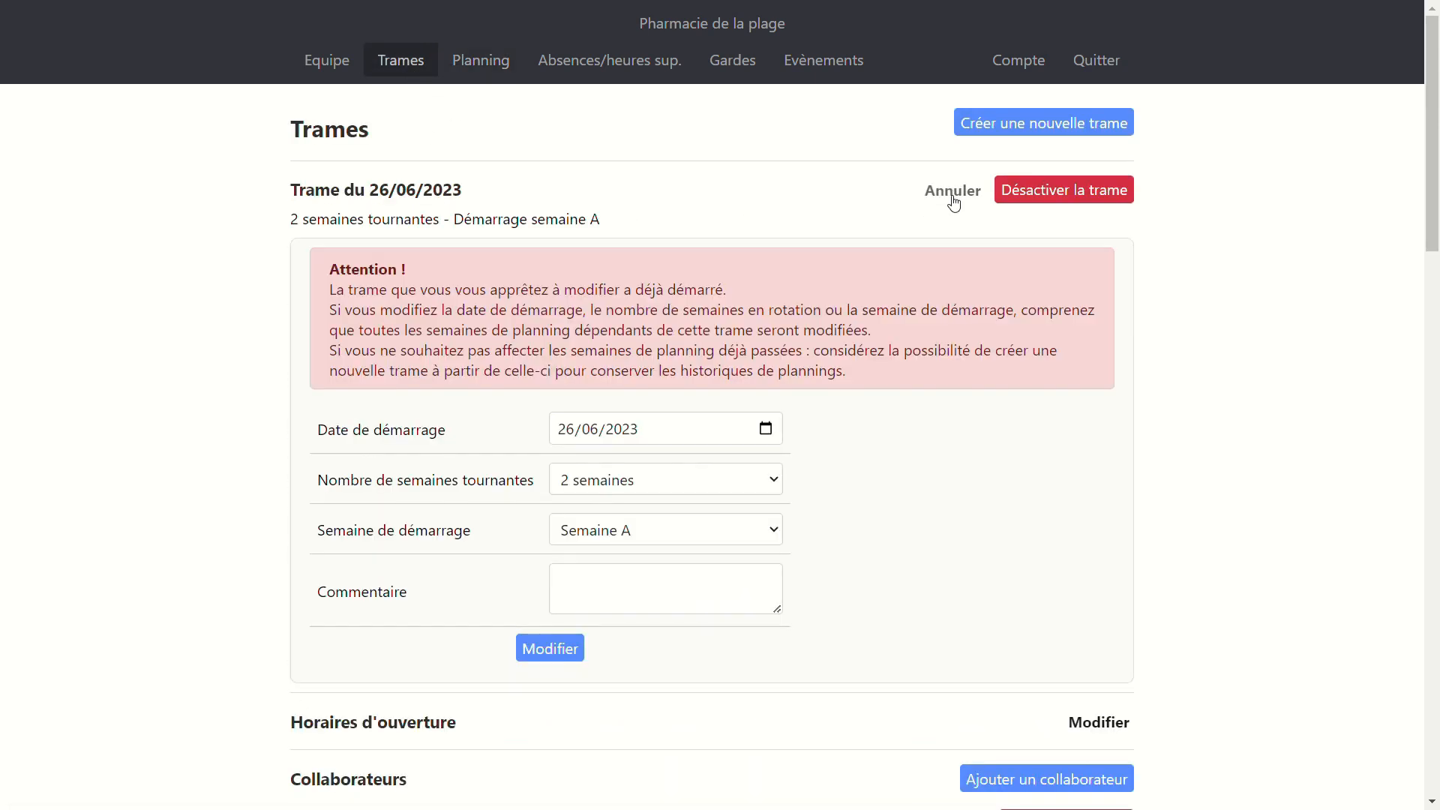
pyautogui.click(613, 527)
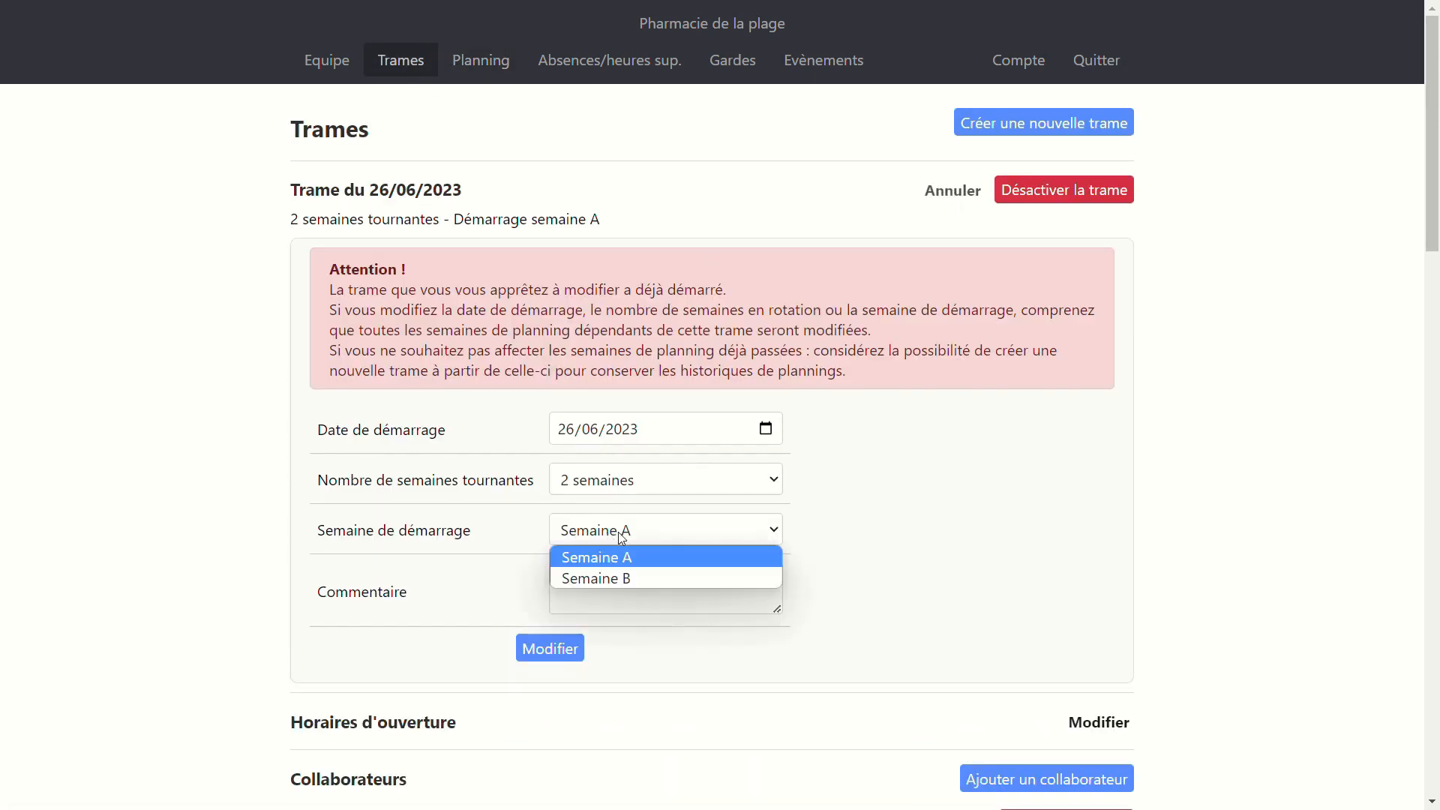
pyautogui.click(609, 579)
pyautogui.click(561, 656)
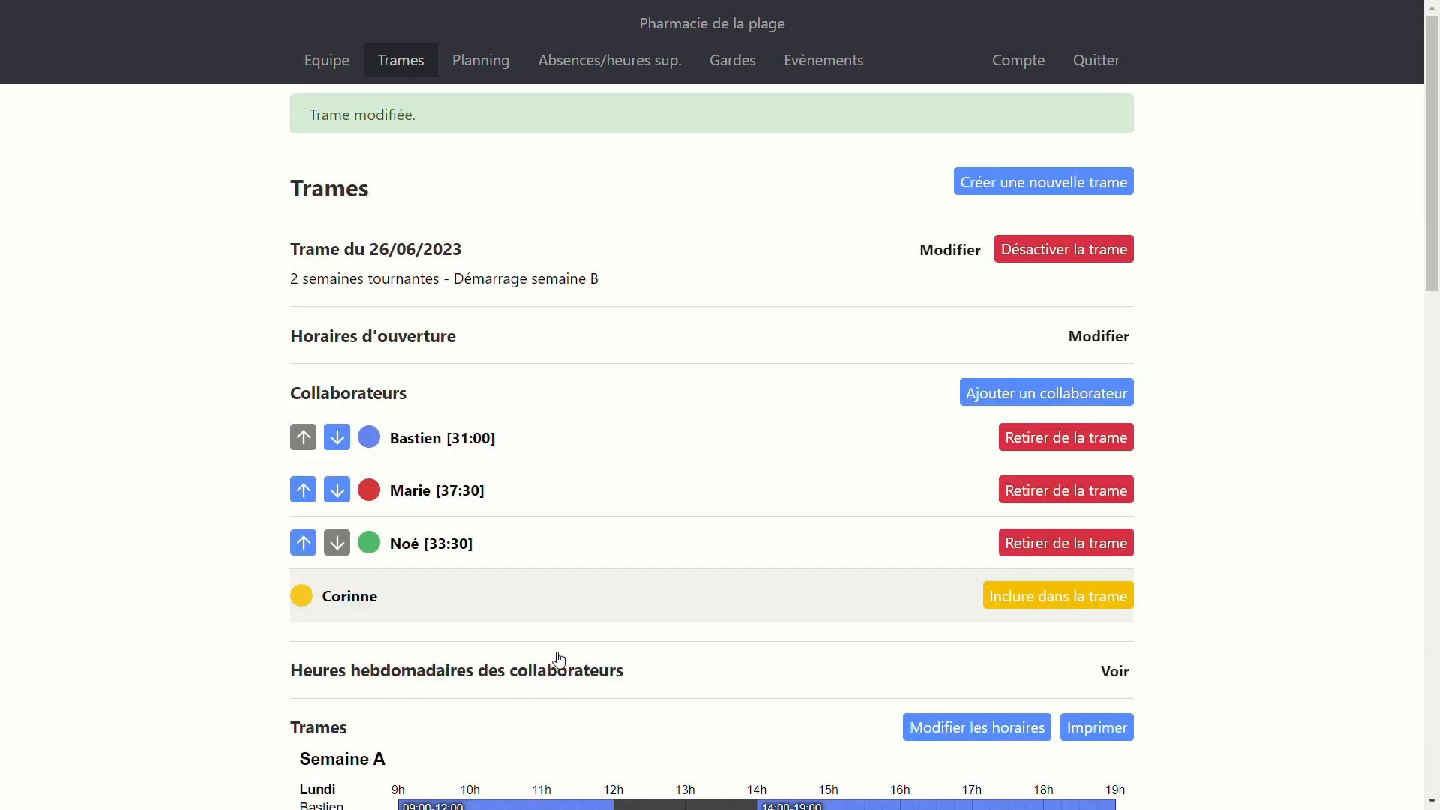
# Display the planning for the week of 07/08/2023 and examine the collaborators' daily shifts.
pyautogui.click(483, 62)
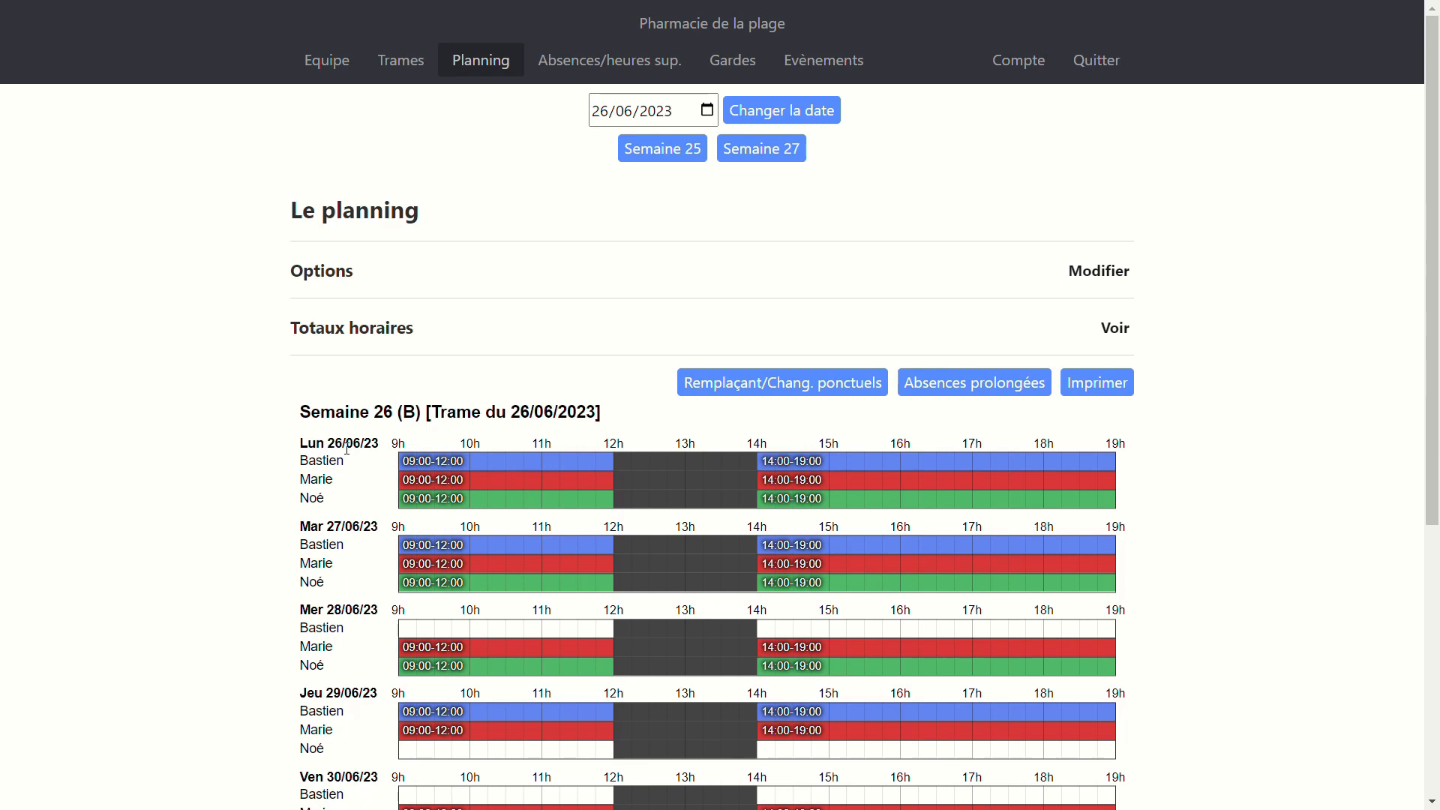
pyautogui.click(709, 111)
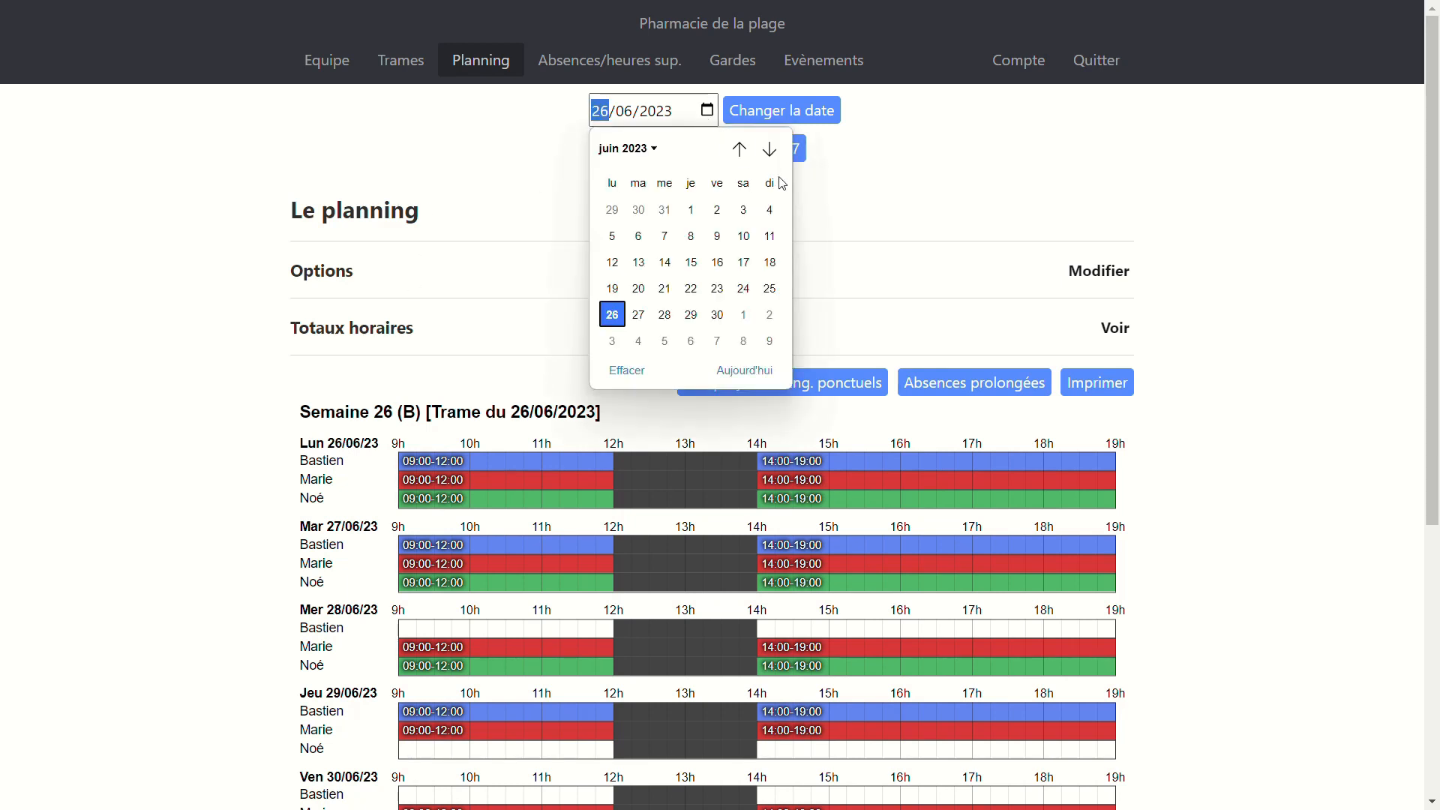
pyautogui.click(769, 150)
pyautogui.click(768, 150)
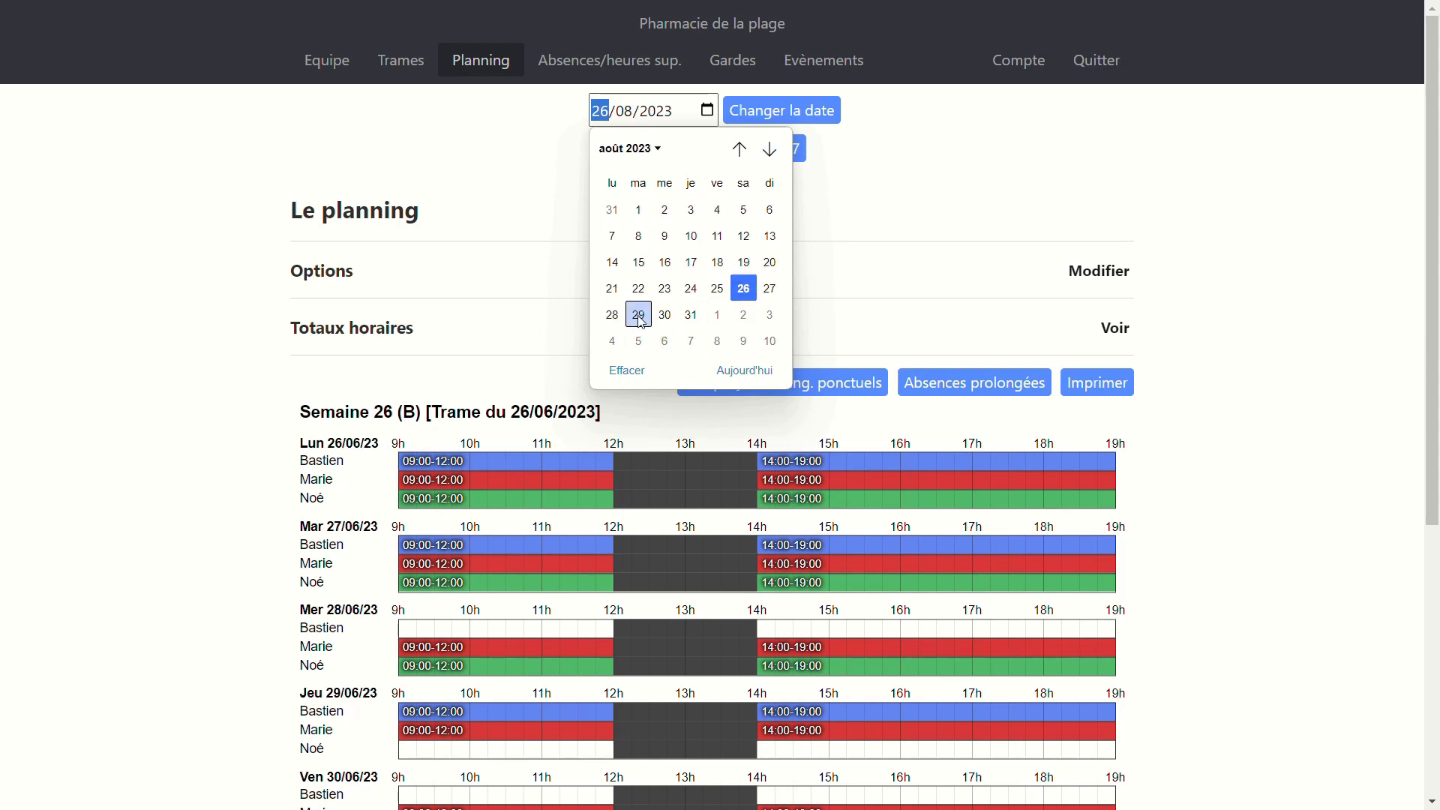
pyautogui.click(613, 237)
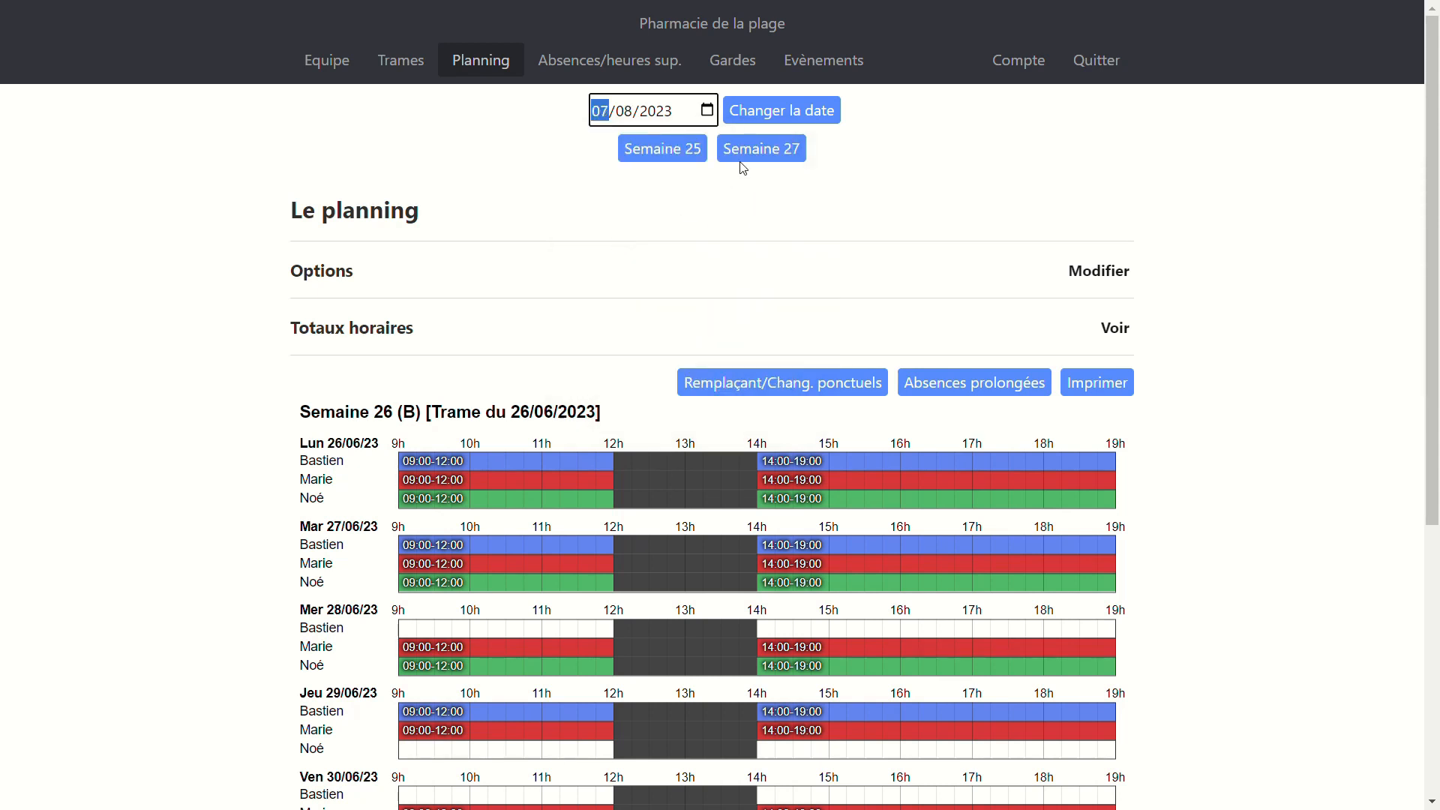
pyautogui.click(773, 112)
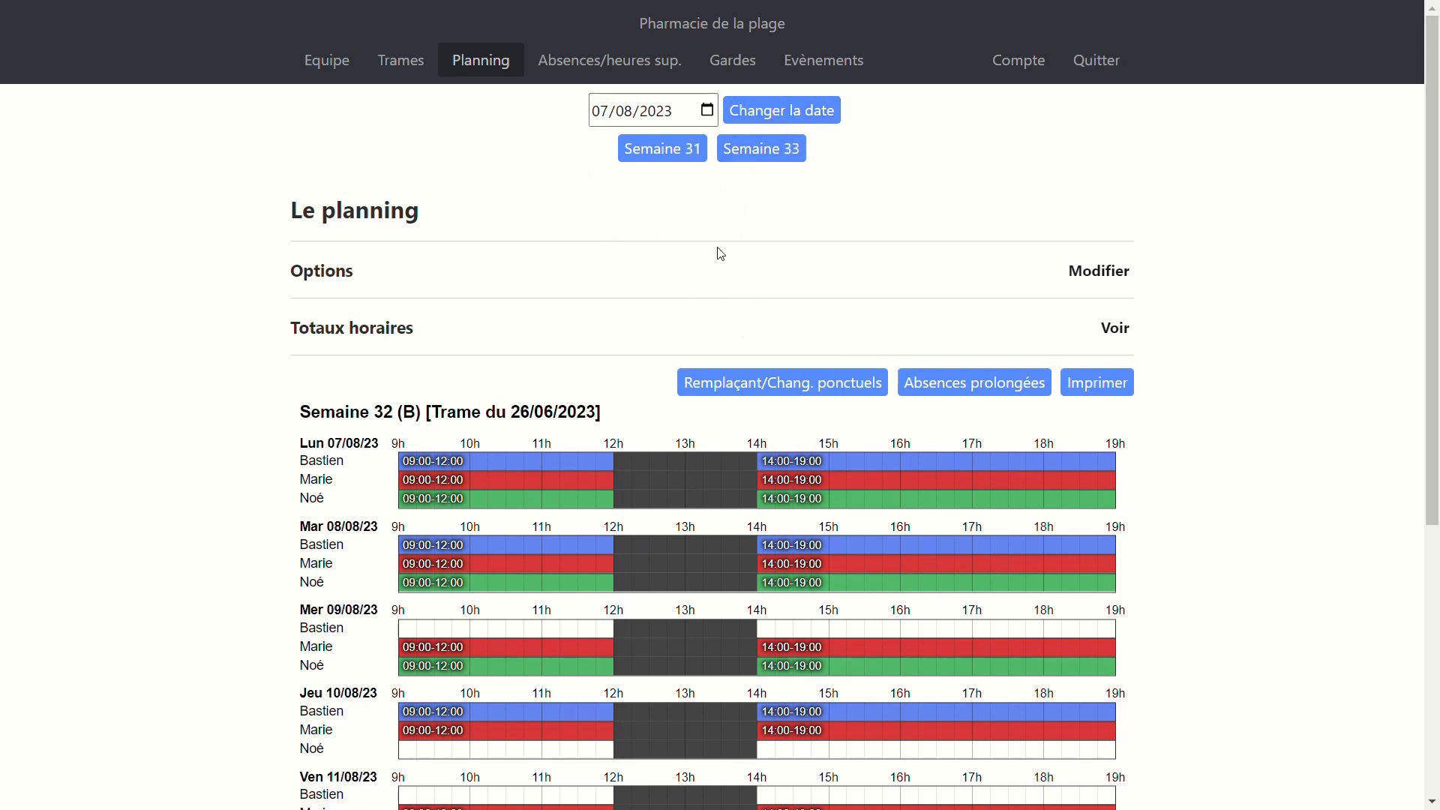
pyautogui.scroll(-2, 463, 235)
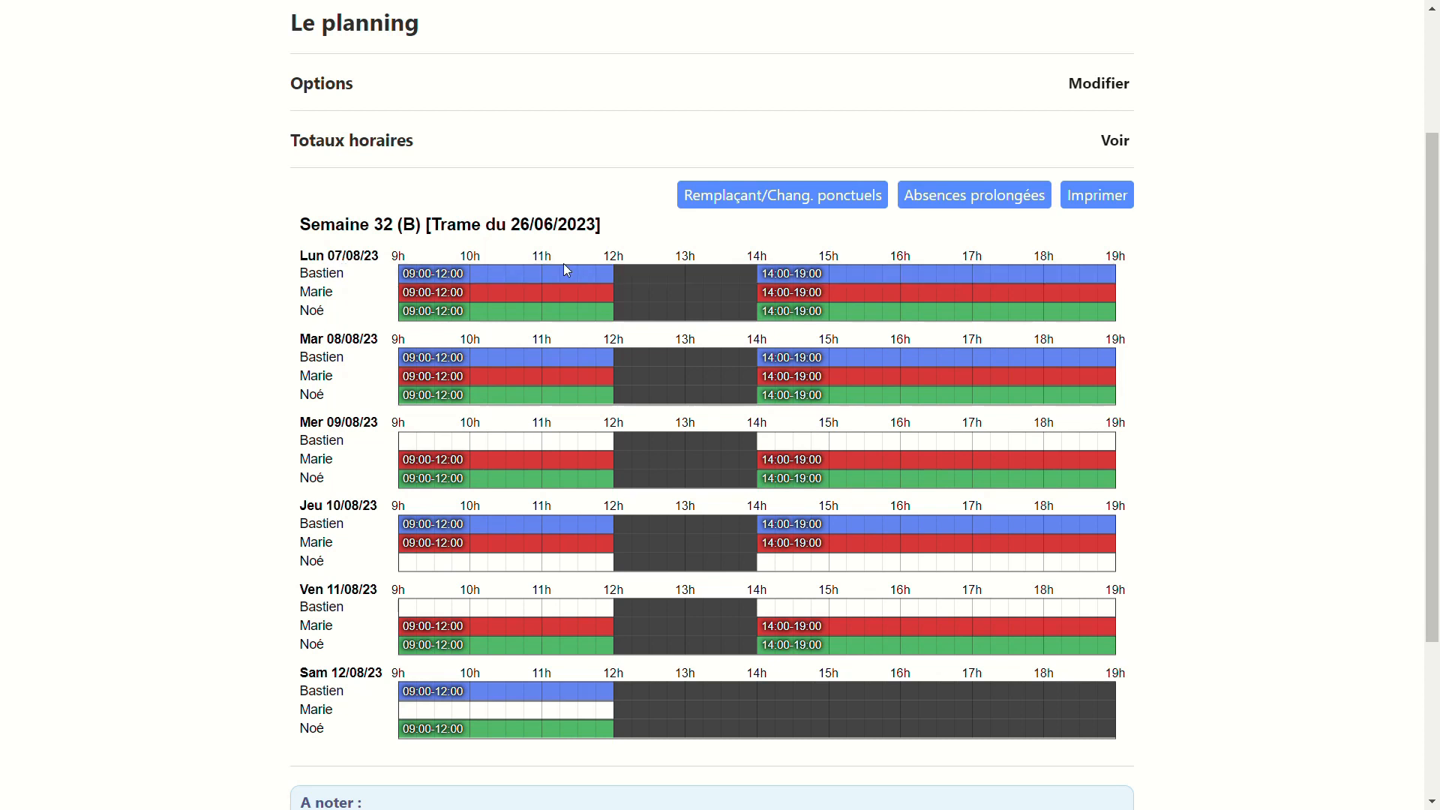
pyautogui.scroll(-1, 608, 379)
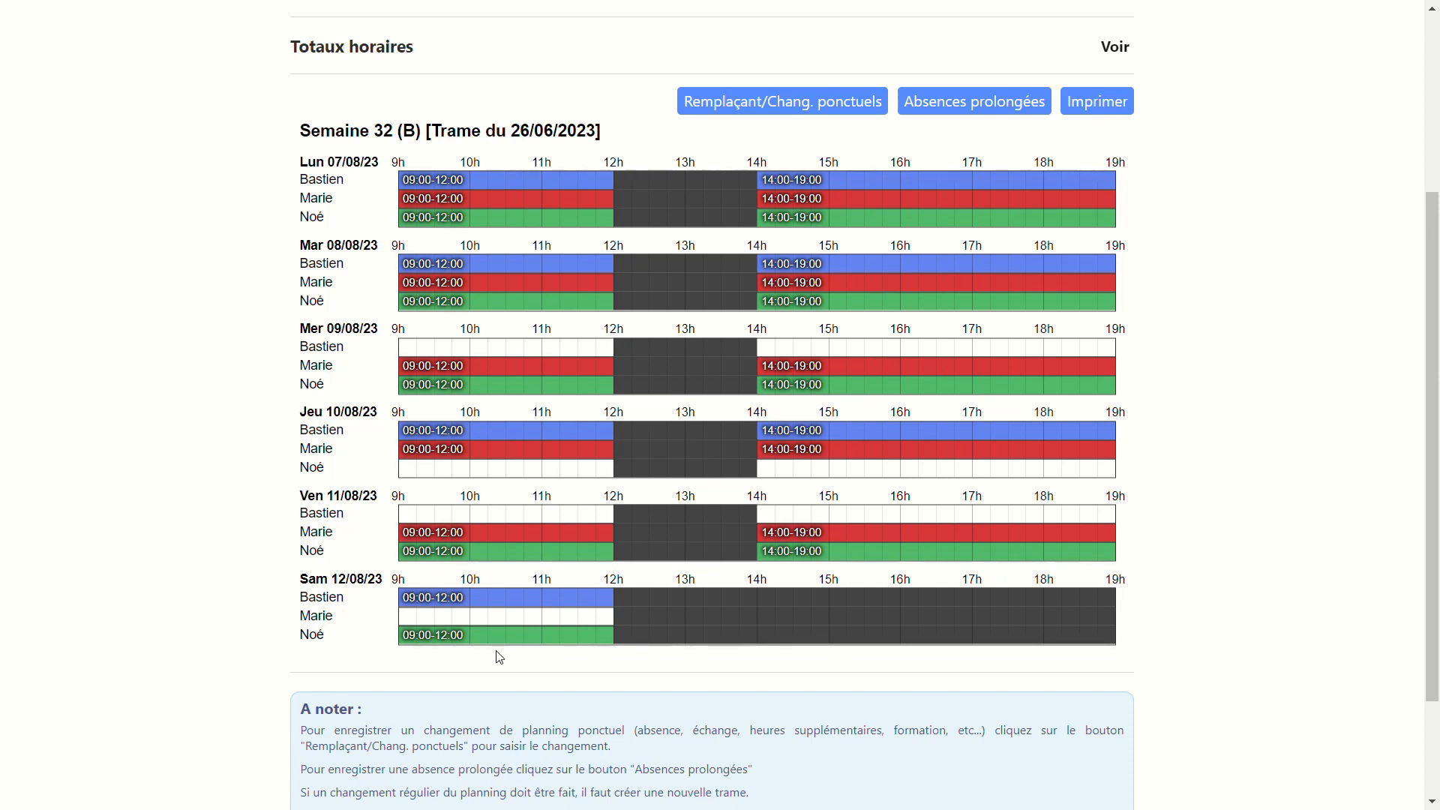
# Fill in a new prolonged absence for the first collaborator from 07/08/2023 to 13/08/2023.
pyautogui.click(952, 109)
pyautogui.click(531, 237)
pyautogui.click(511, 273)
pyautogui.click(453, 288)
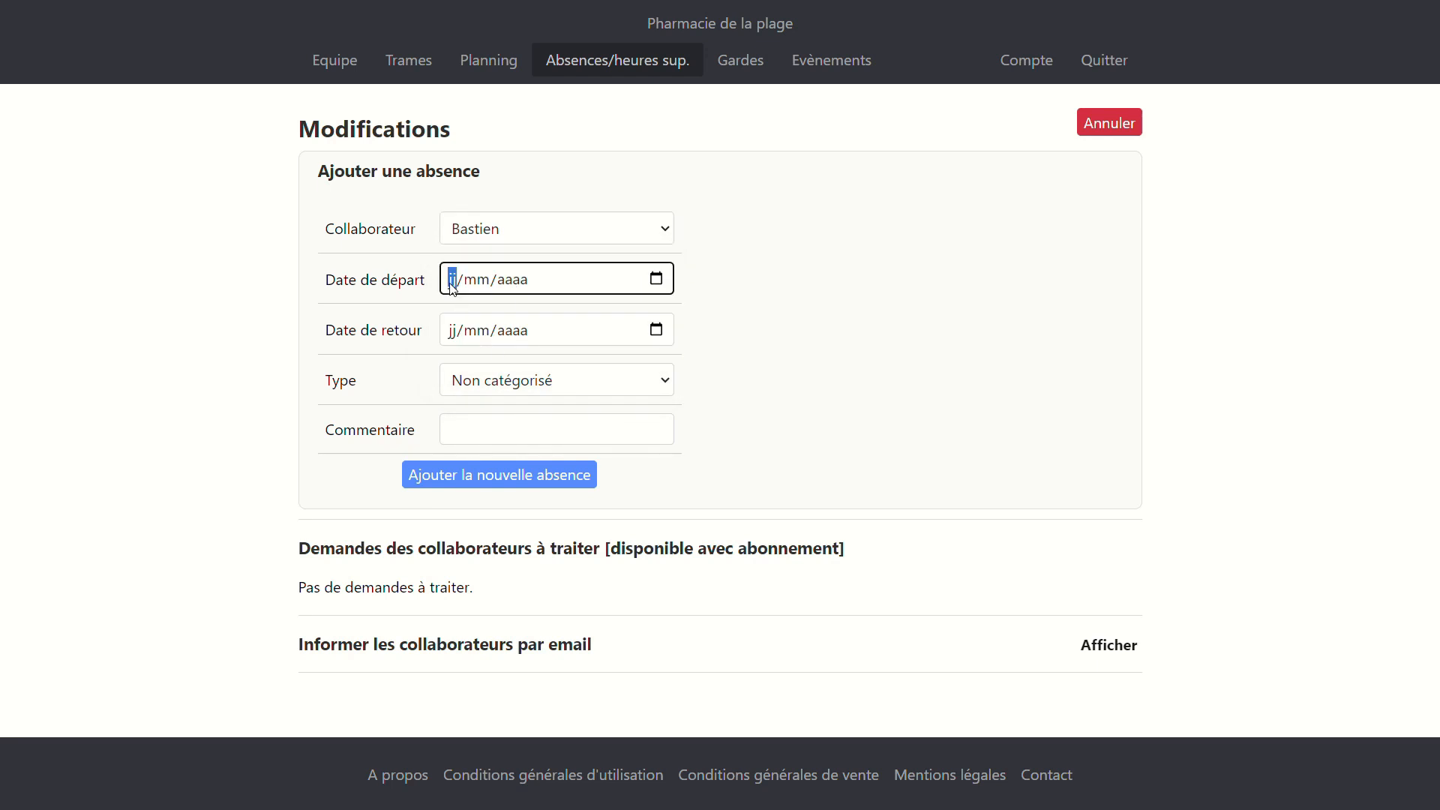
pyautogui.write('07/08/2')
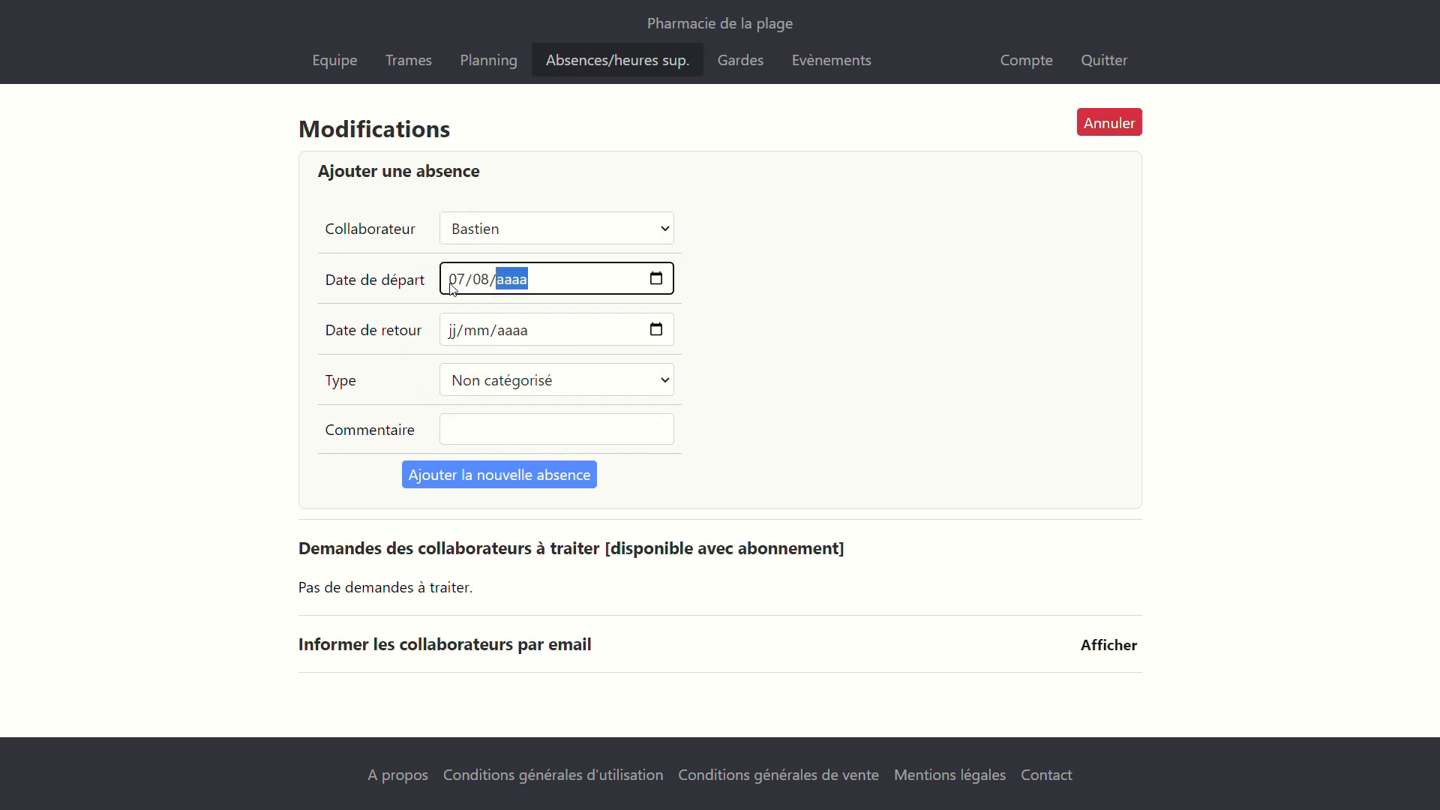
pyautogui.write('023')
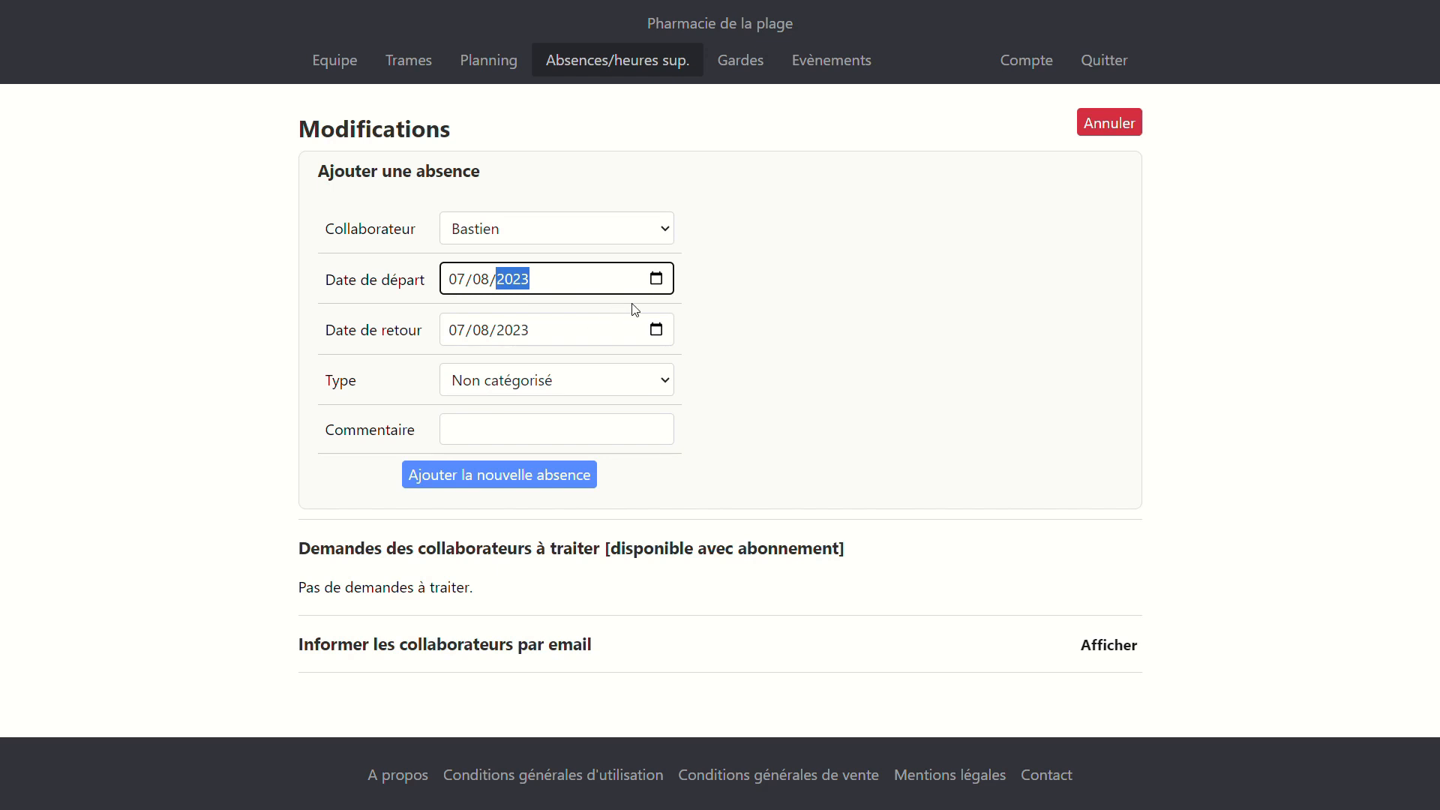
pyautogui.click(657, 331)
pyautogui.click(618, 456)
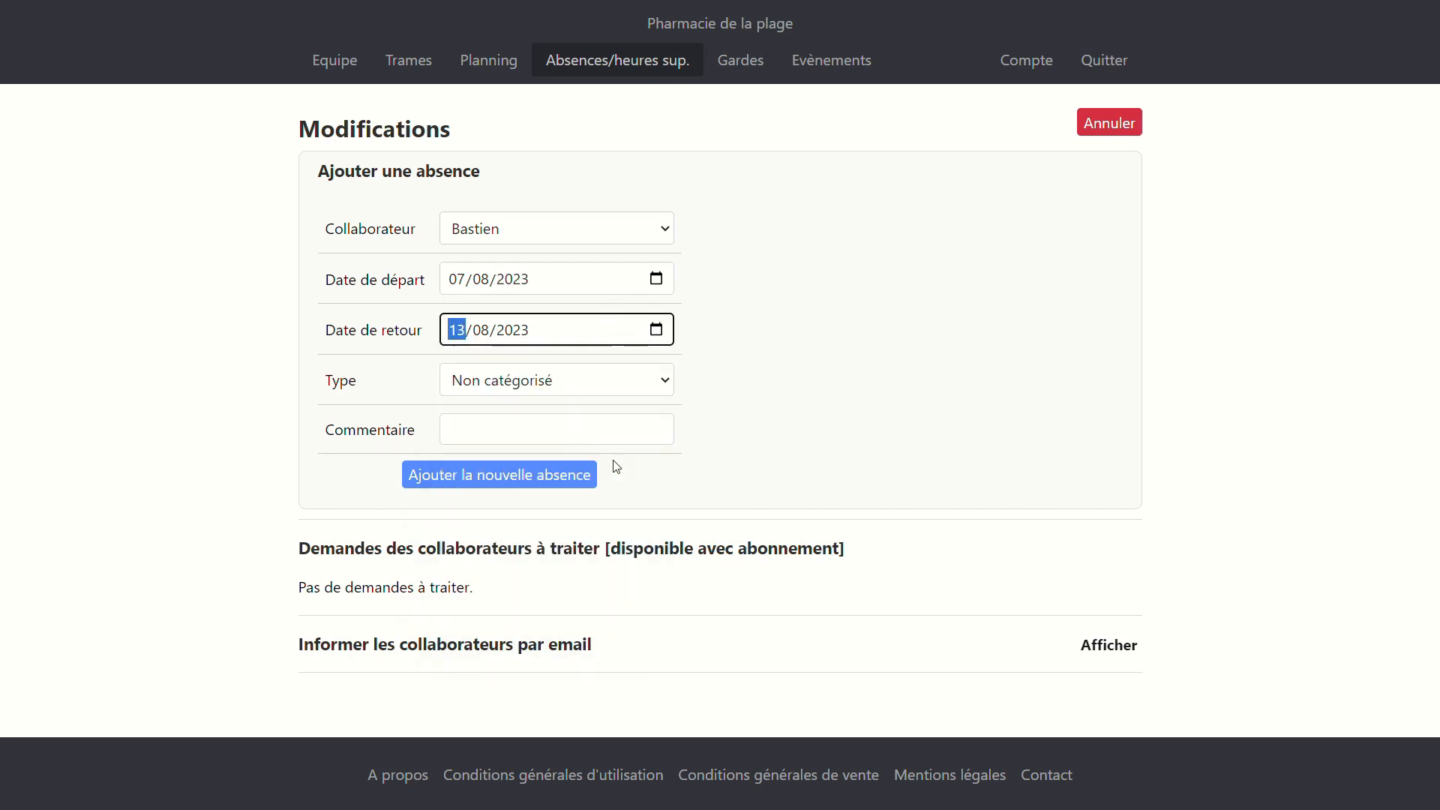
# Set the absence type to Congés payés and add the new absence.
pyautogui.click(535, 389)
pyautogui.click(517, 431)
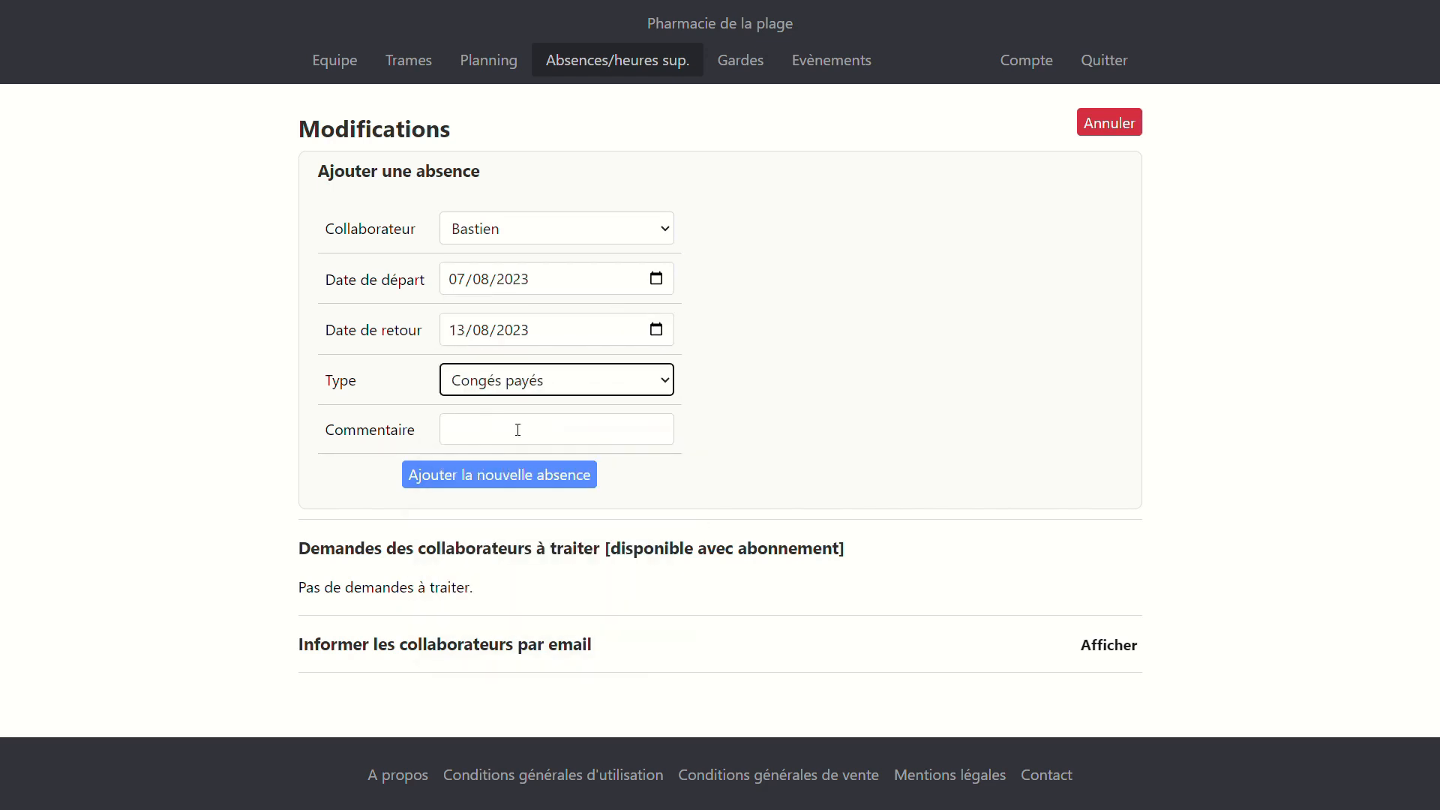
pyautogui.click(510, 477)
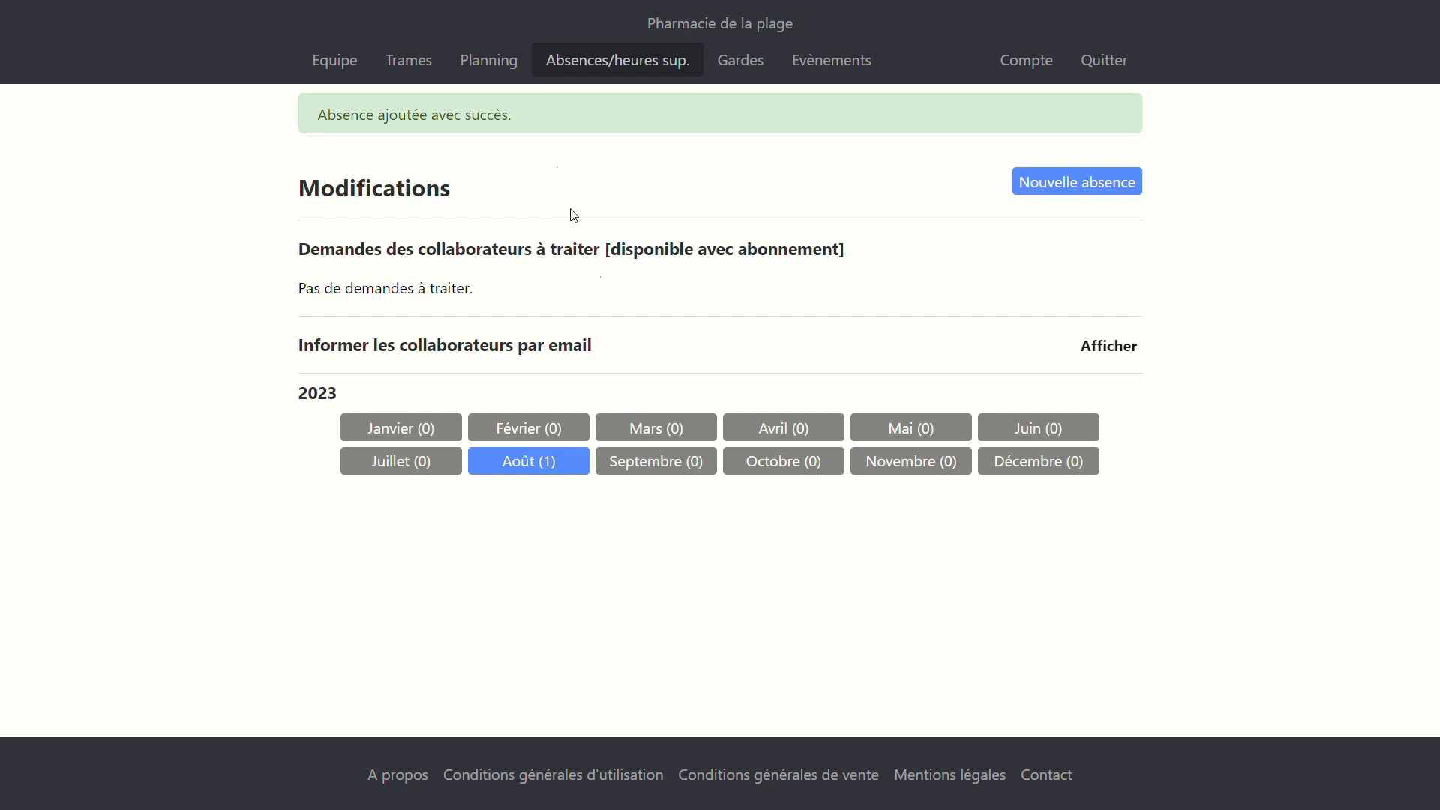
# Check the absence in the Semaine 32 planning and view the absent collaborator's details for Lundi 07/08/2023.
pyautogui.click(488, 69)
pyautogui.scroll(-3, 517, 292)
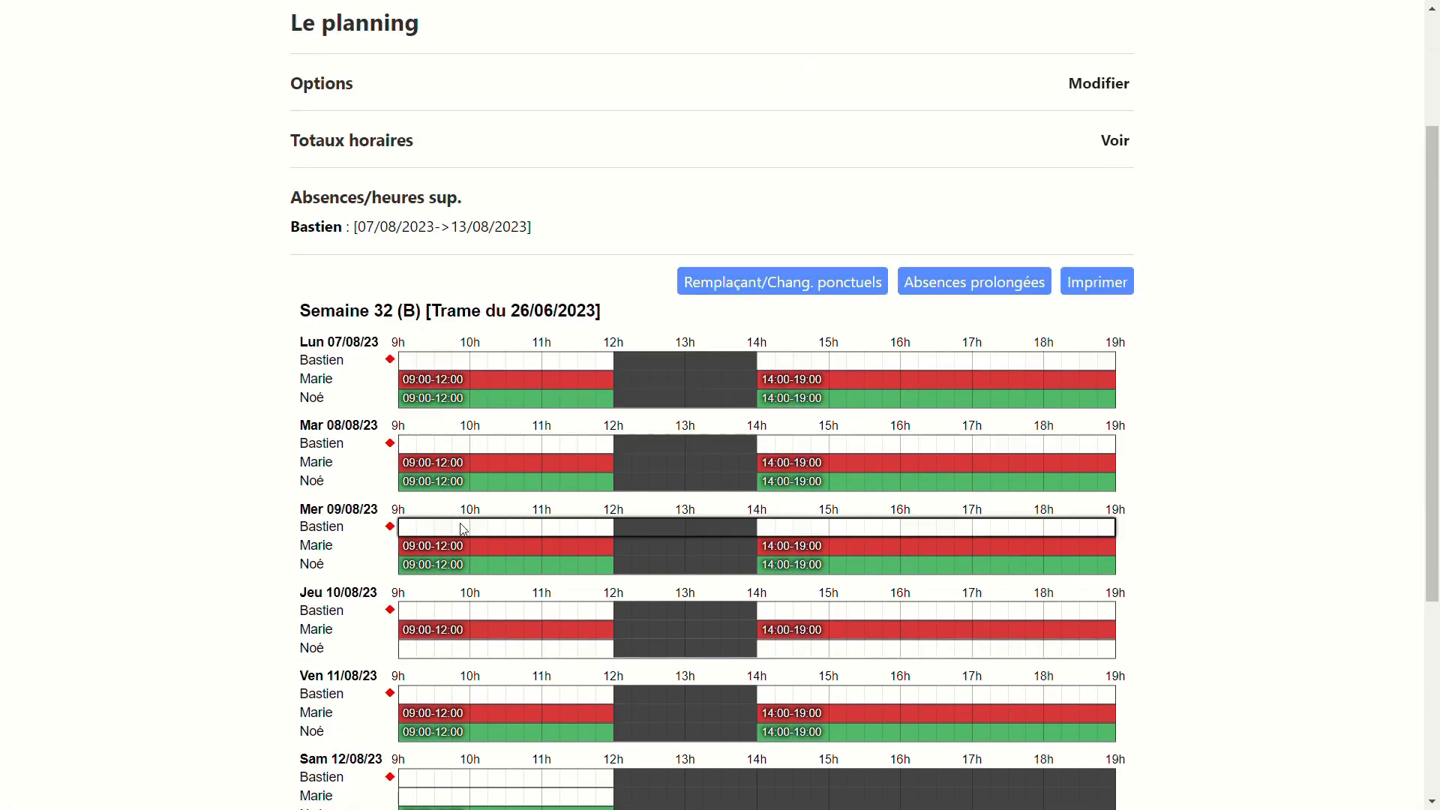
pyautogui.click(475, 361)
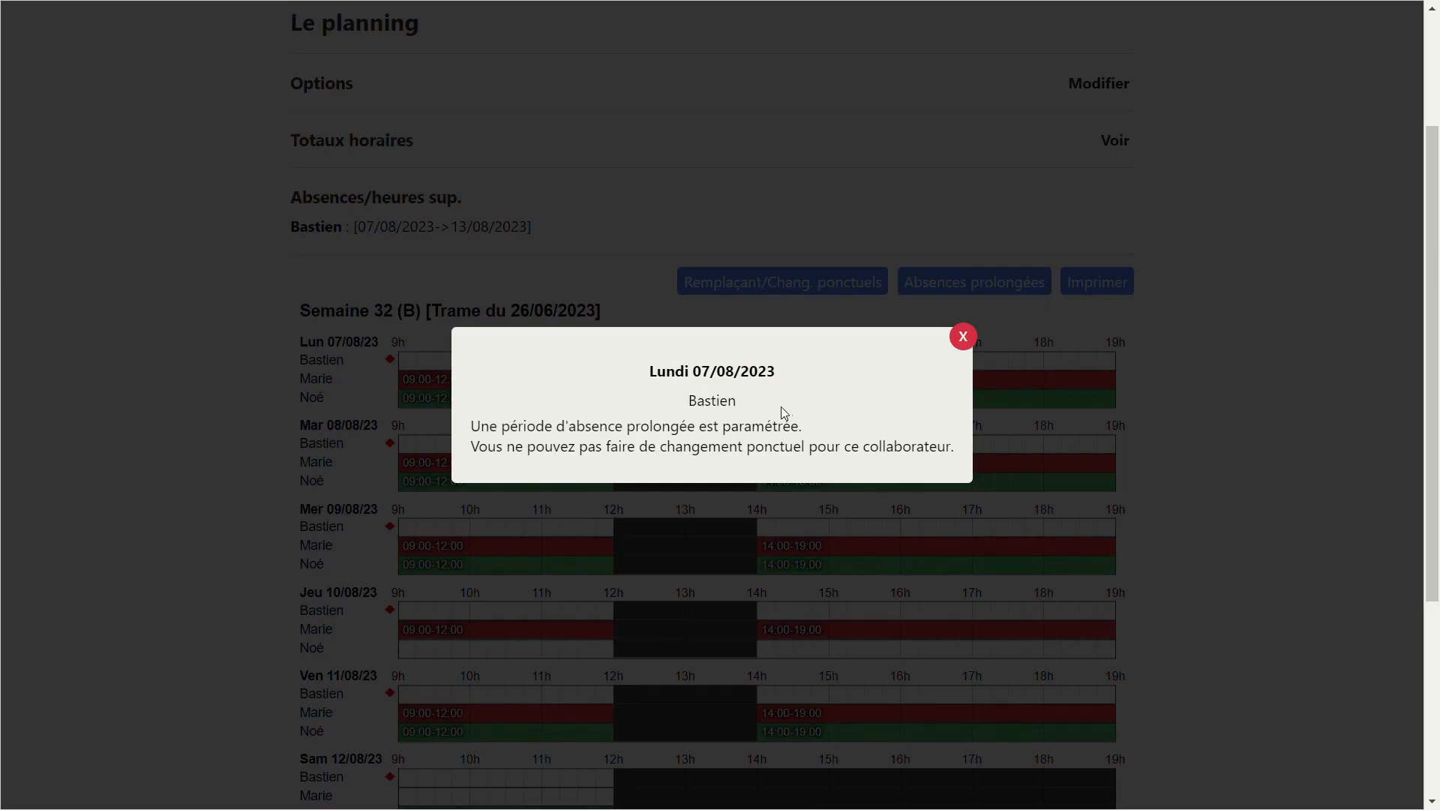
pyautogui.click(964, 336)
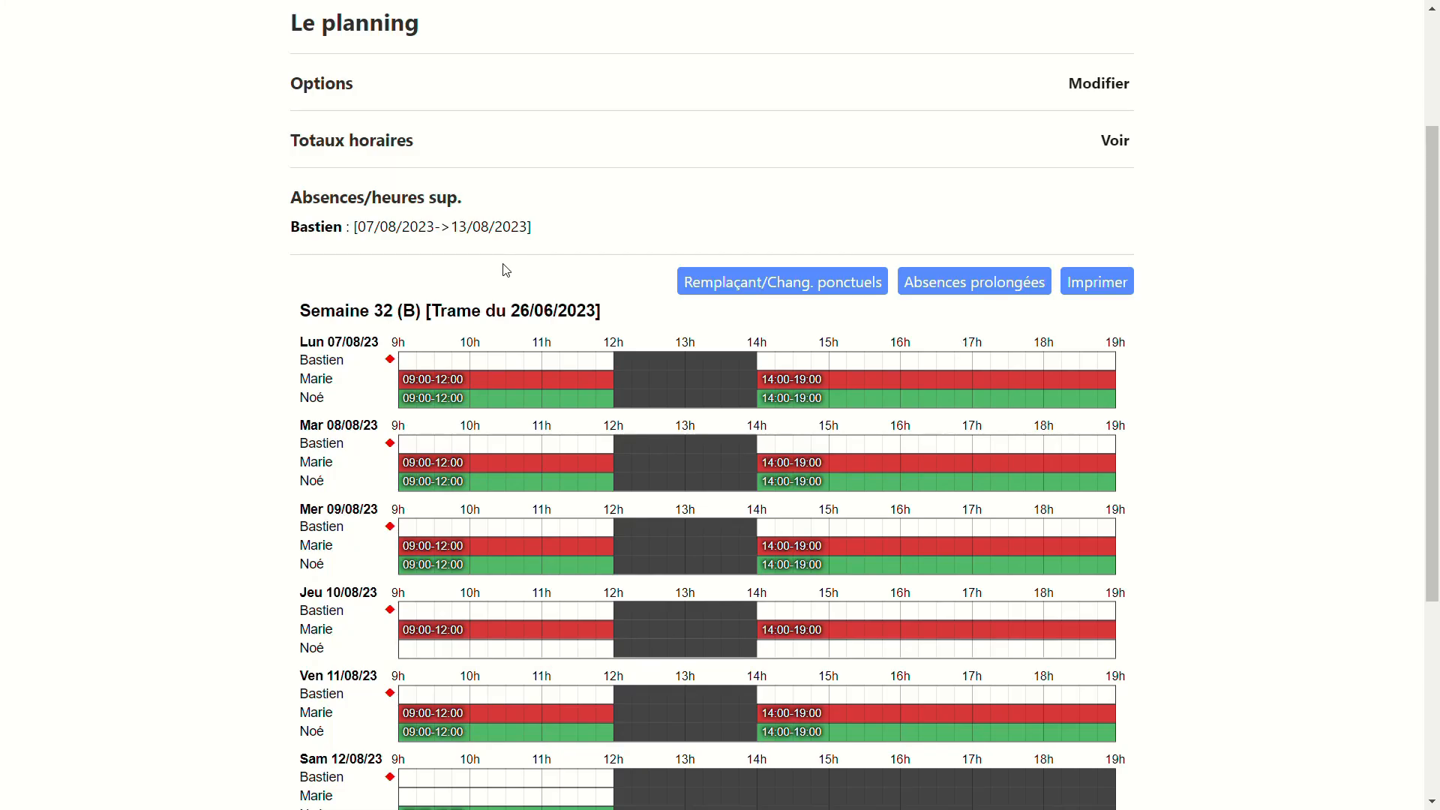
# Open the one-off changes for Semaine 32 and set the replacement's hours for Lundi 07/08/2023 to 09:00-12:00 and 14:00-19:00.
pyautogui.click(752, 290)
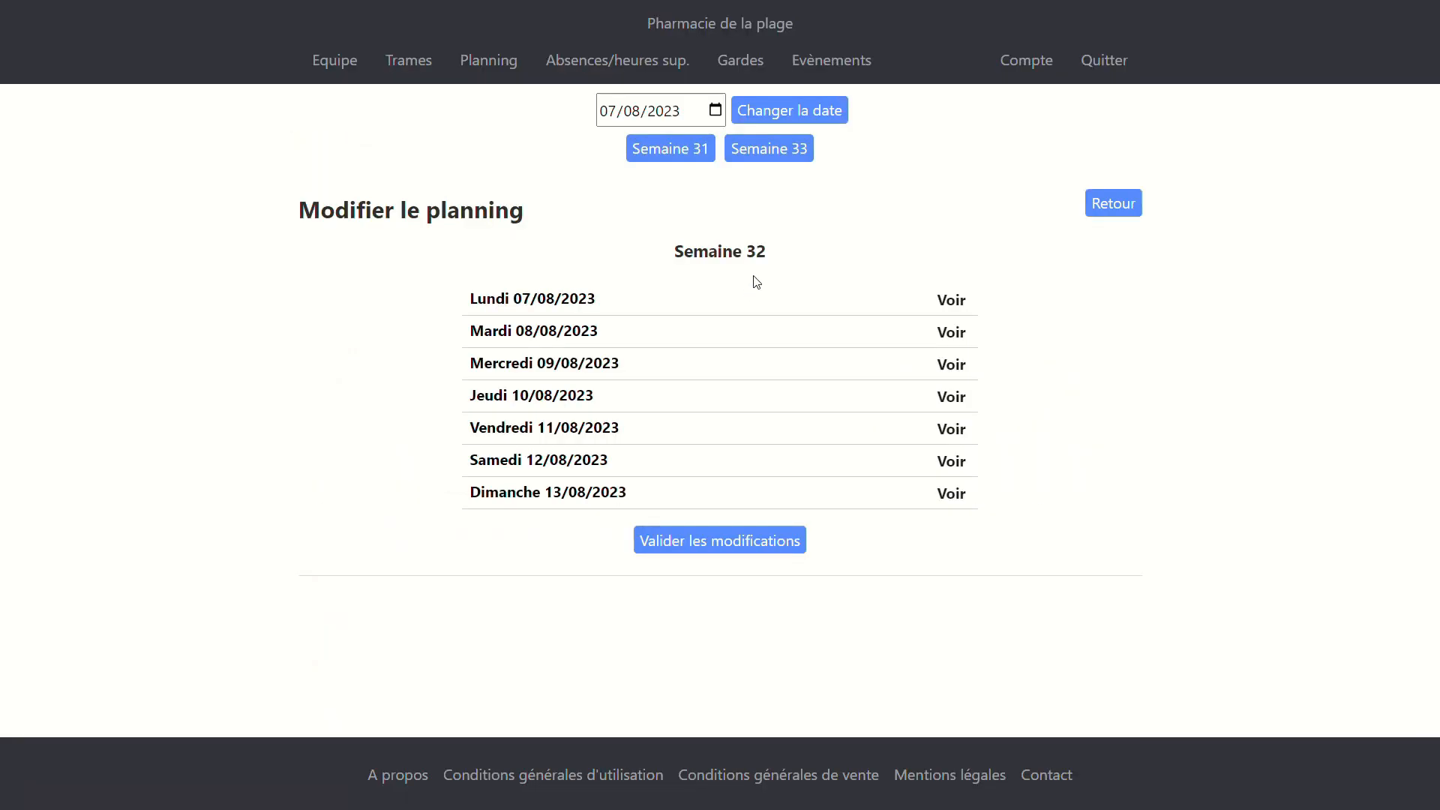
pyautogui.click(957, 302)
pyautogui.click(578, 469)
pyautogui.write('0')
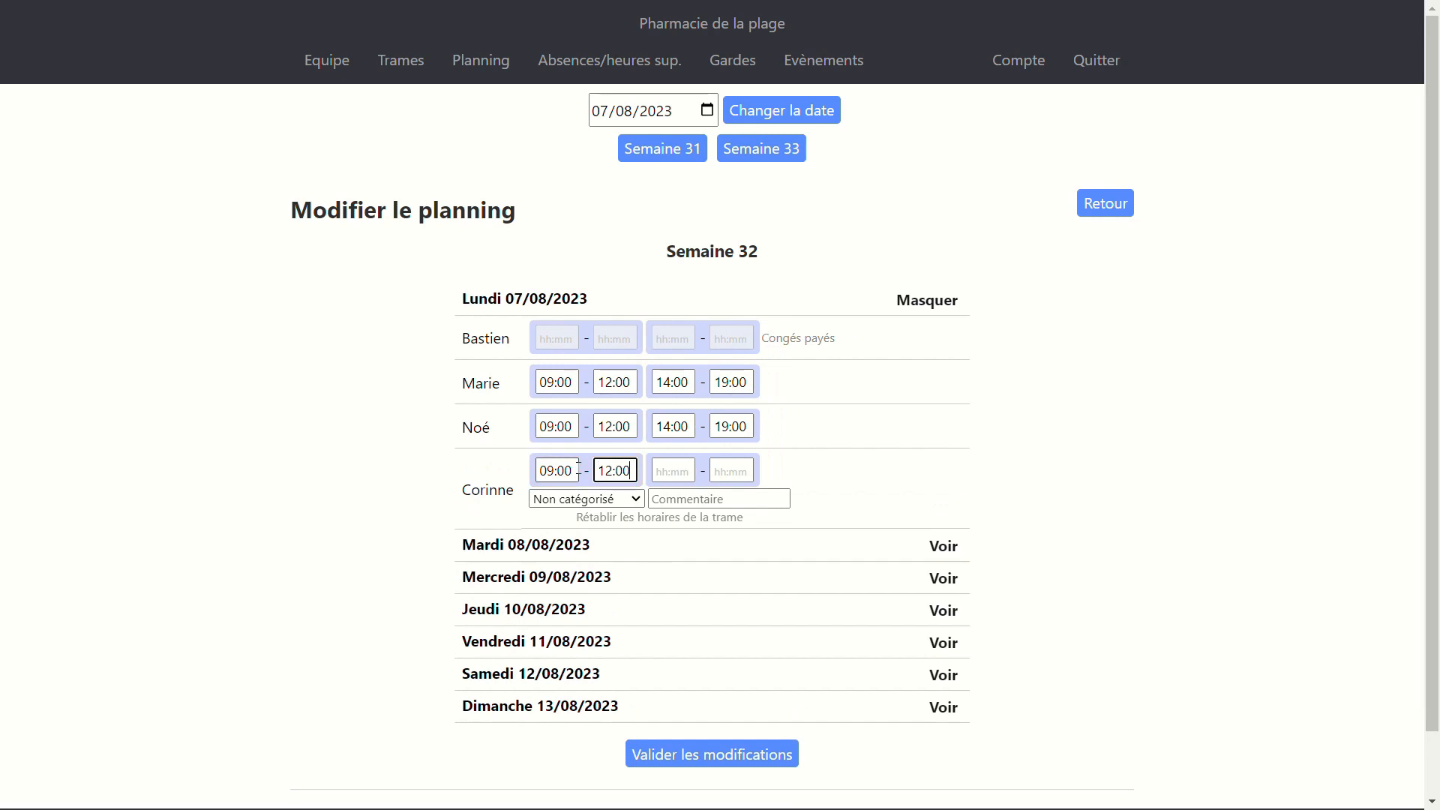
pyautogui.write('900120014001900')
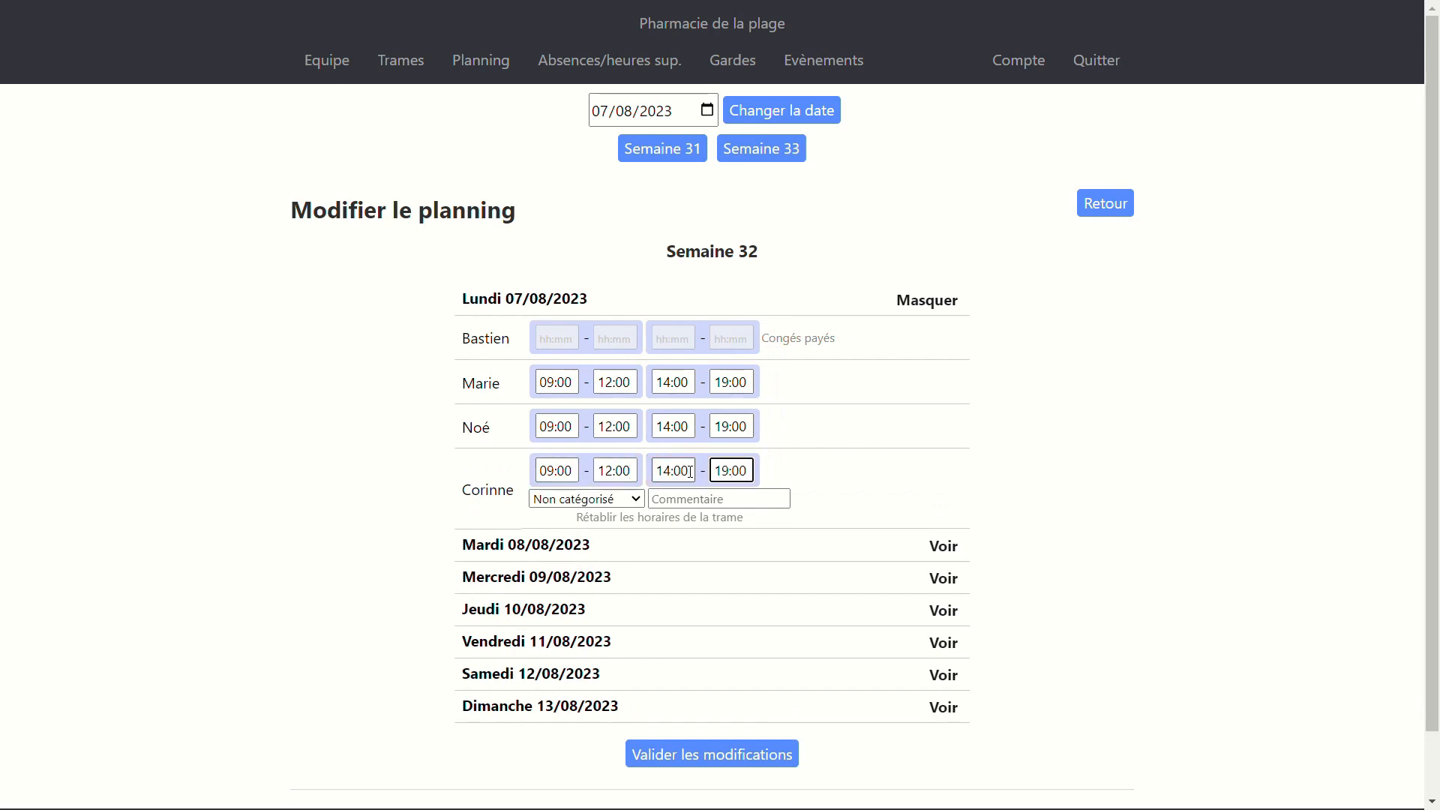
# Set the replacement's hours for Mardi 08/08/2023 to 09:00-12:00 and 14:00-19:00.
pyautogui.scroll(-1, 746, 489)
pyautogui.click(944, 474)
pyautogui.click(542, 650)
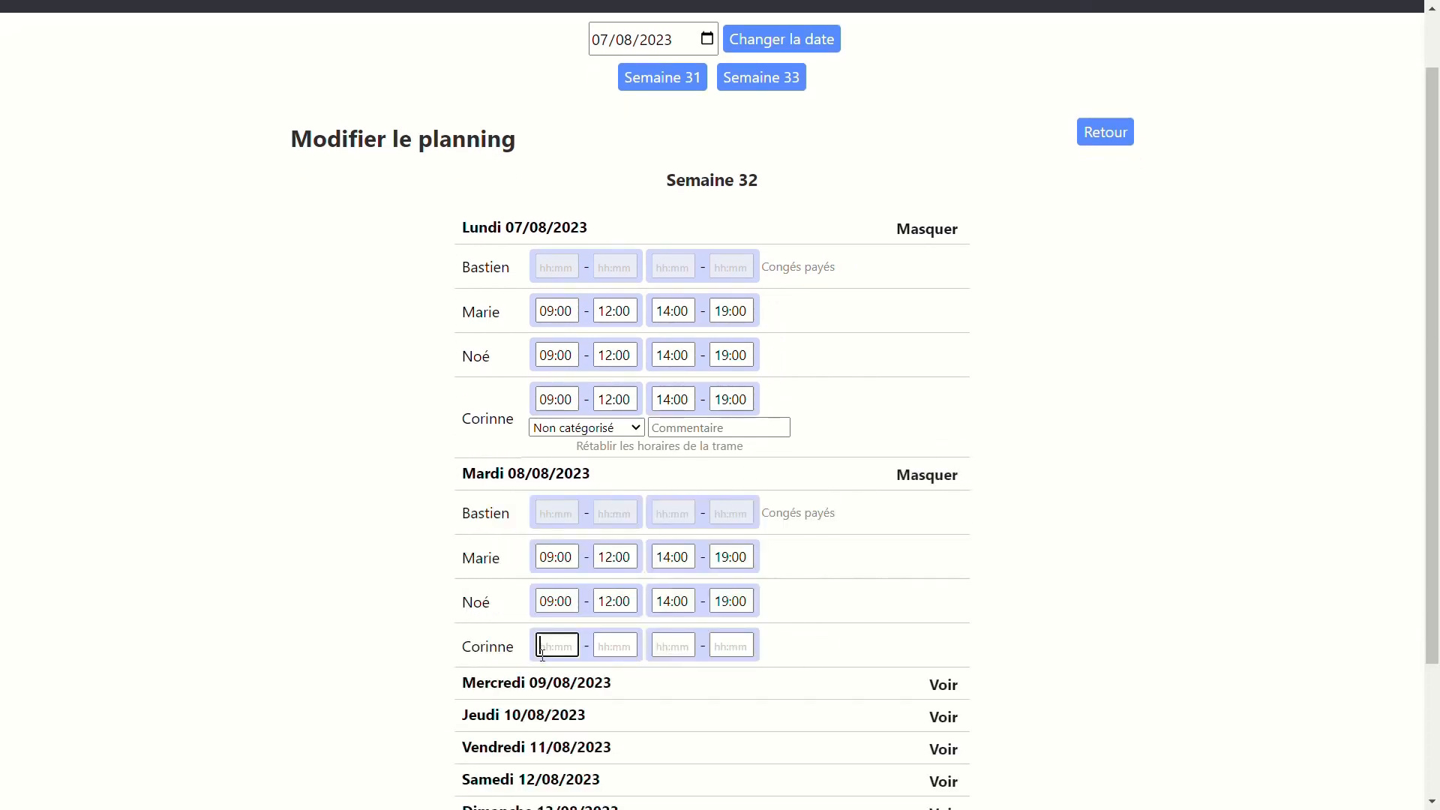
pyautogui.write('0')
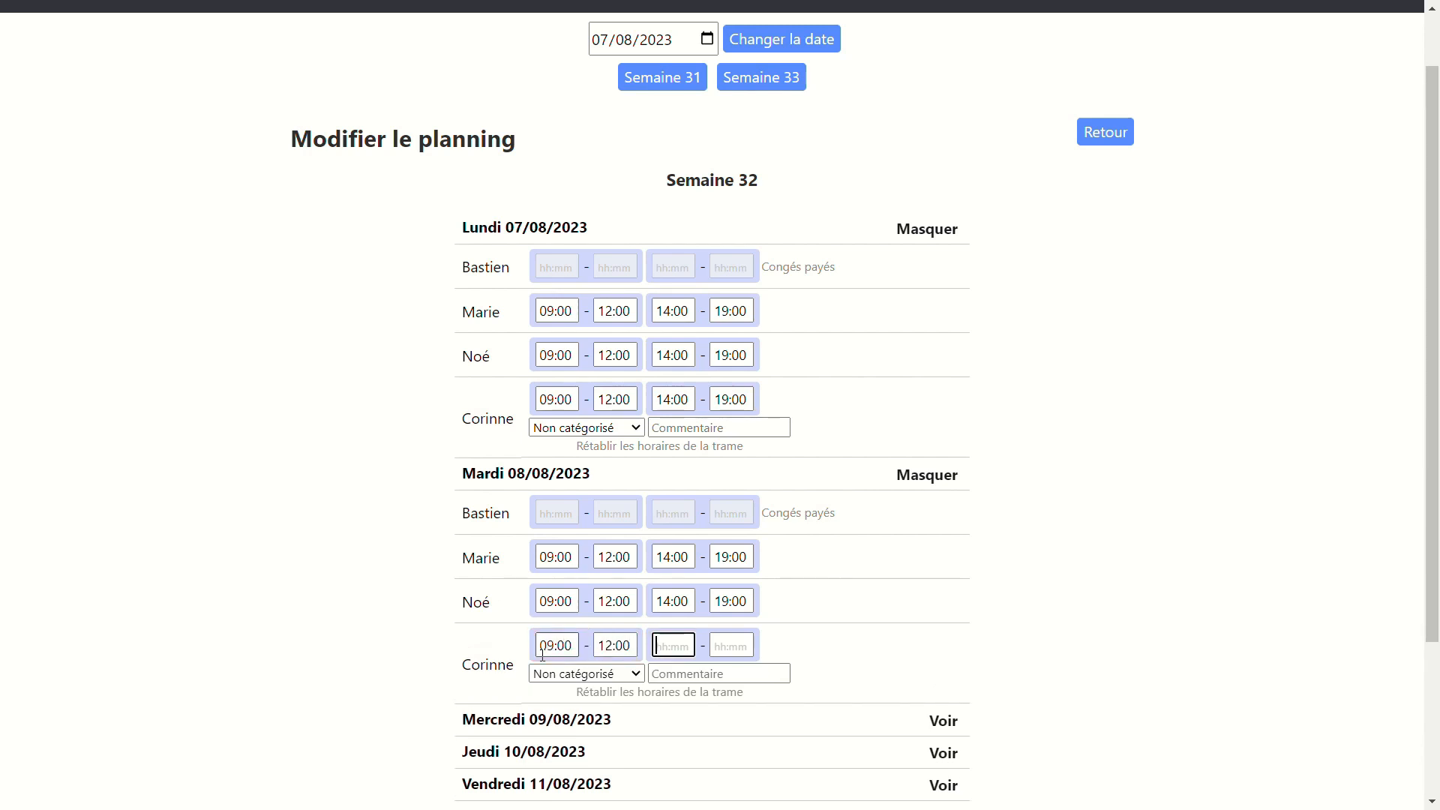
pyautogui.write('900120014001900')
# Leave the replacement's hours blank for Mercredi 09/08/2023 and set Jeudi 10/08/2023 to 09:00-12:00 and 14:00-19:00.
pyautogui.scroll(-2, 543, 653)
pyautogui.click(597, 534)
pyautogui.click(559, 702)
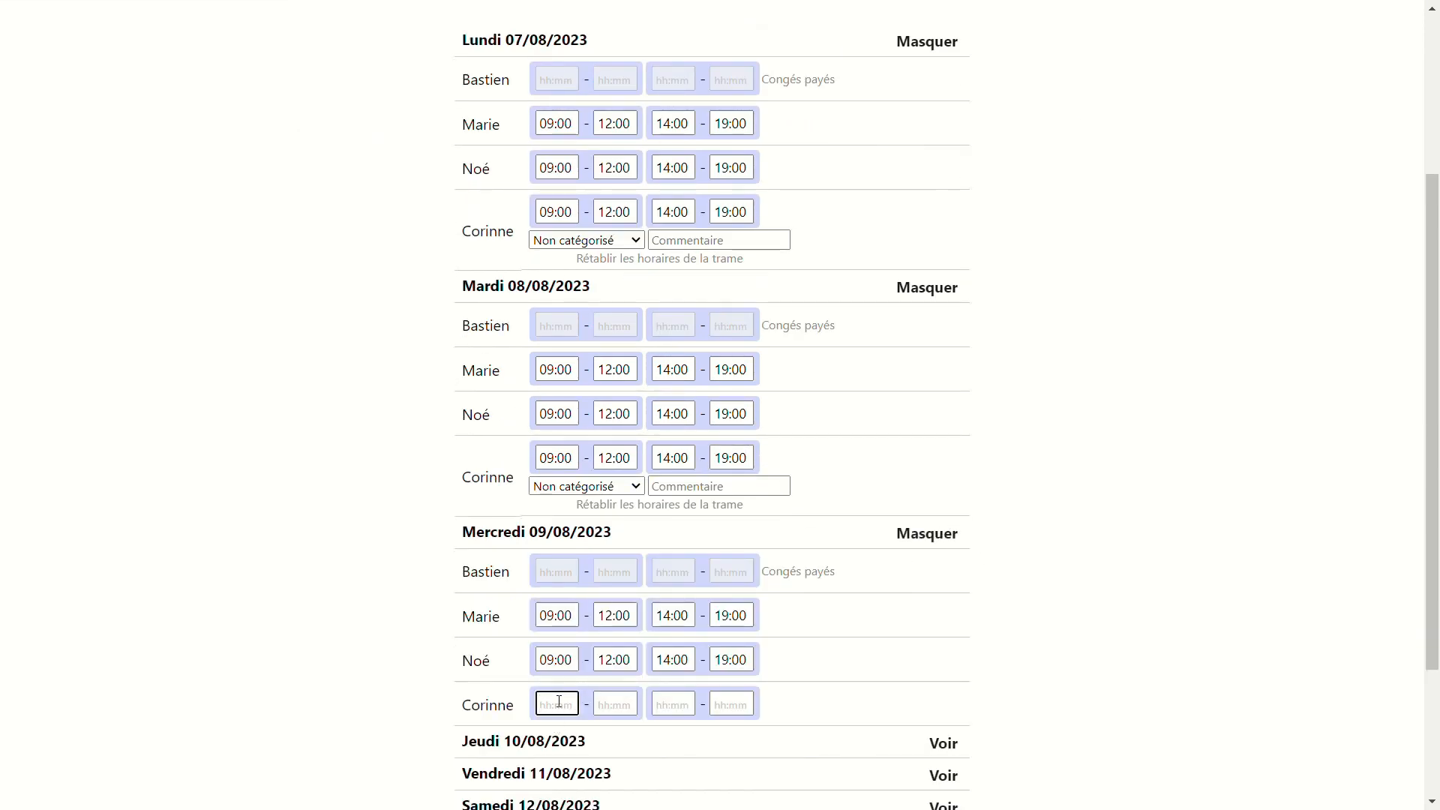
pyautogui.scroll(-2, 629, 682)
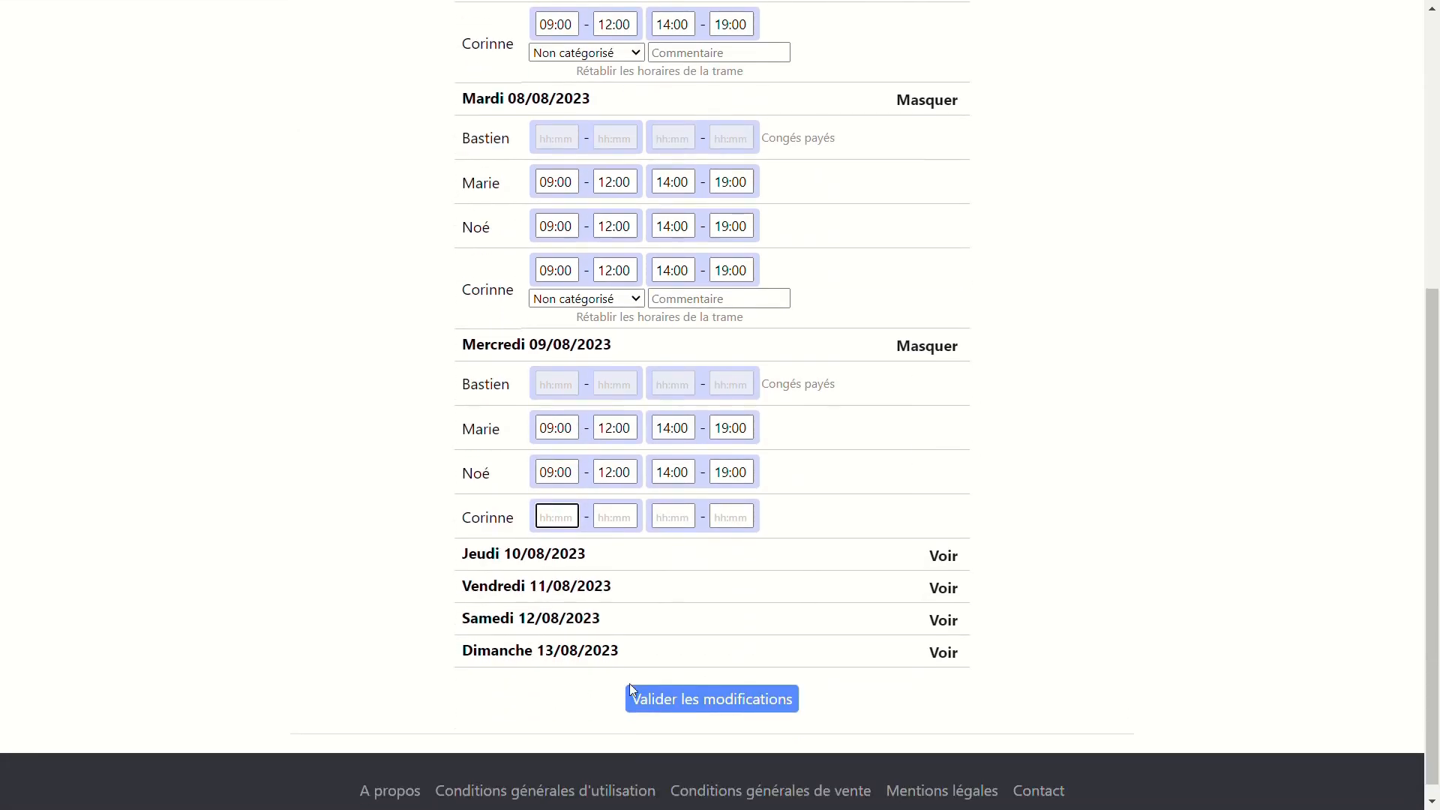
pyautogui.click(936, 554)
pyautogui.scroll(-1, 682, 617)
pyautogui.scroll(-1, 683, 616)
pyautogui.click(550, 538)
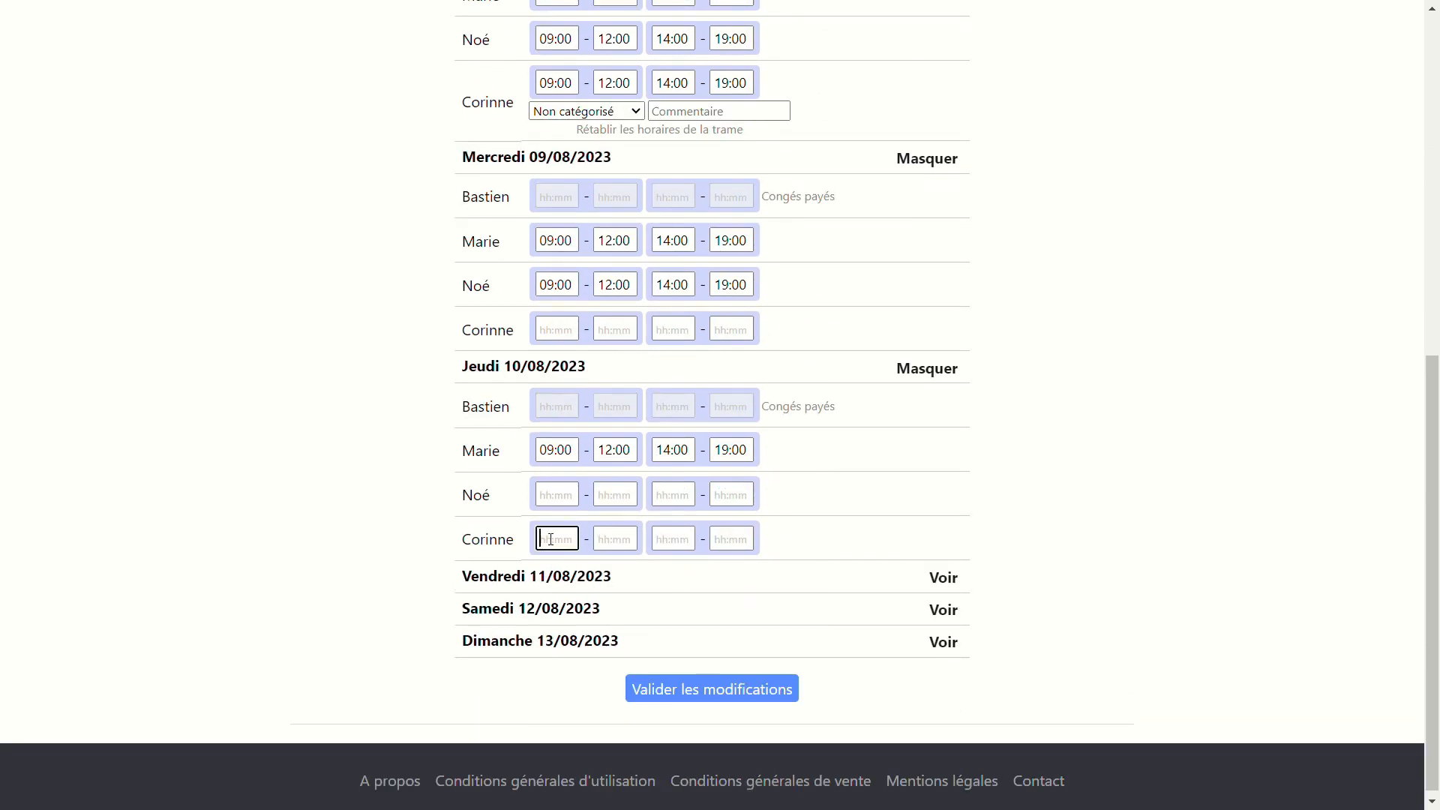
pyautogui.write('0')
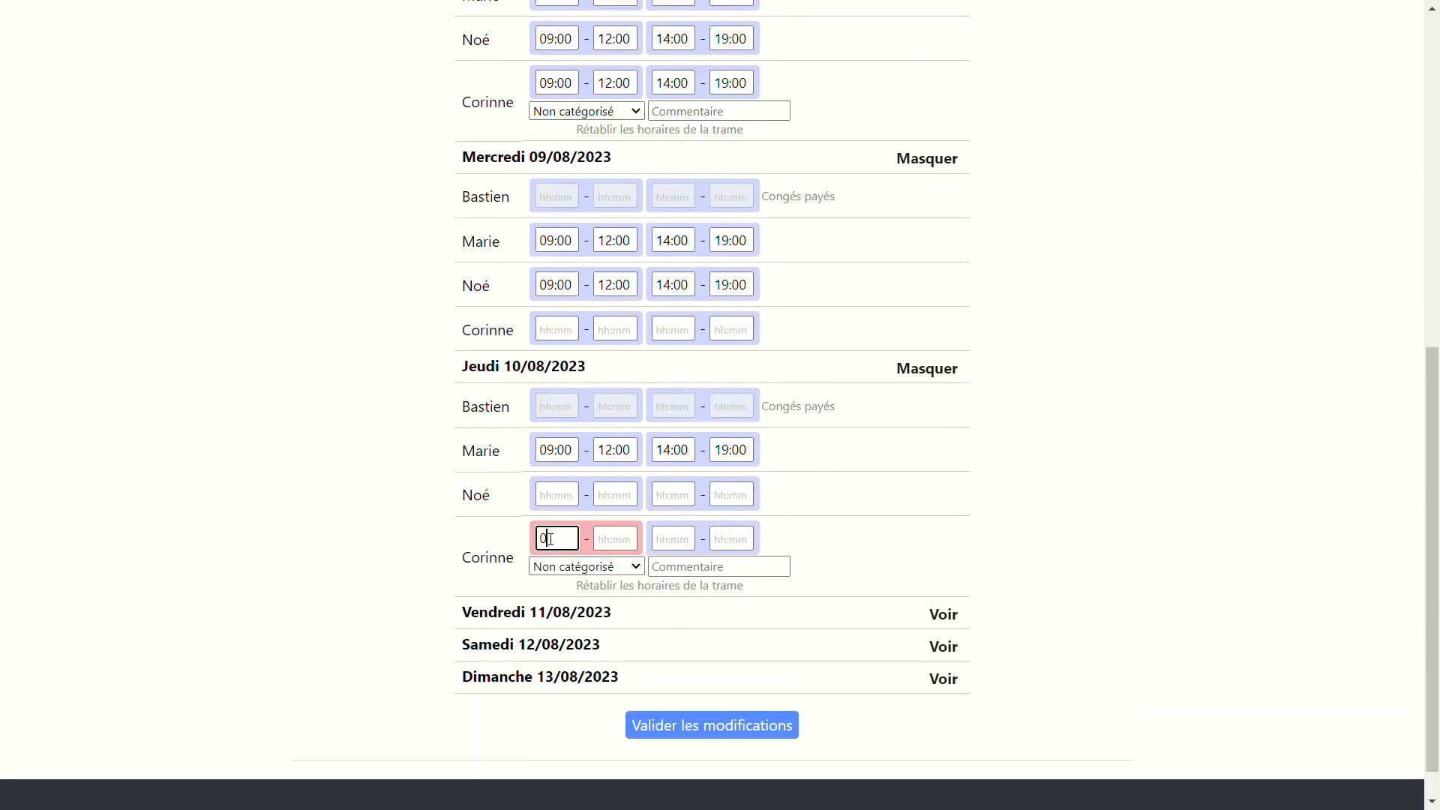
pyautogui.write('9:00 - 12:00 14:00 - 19:00')
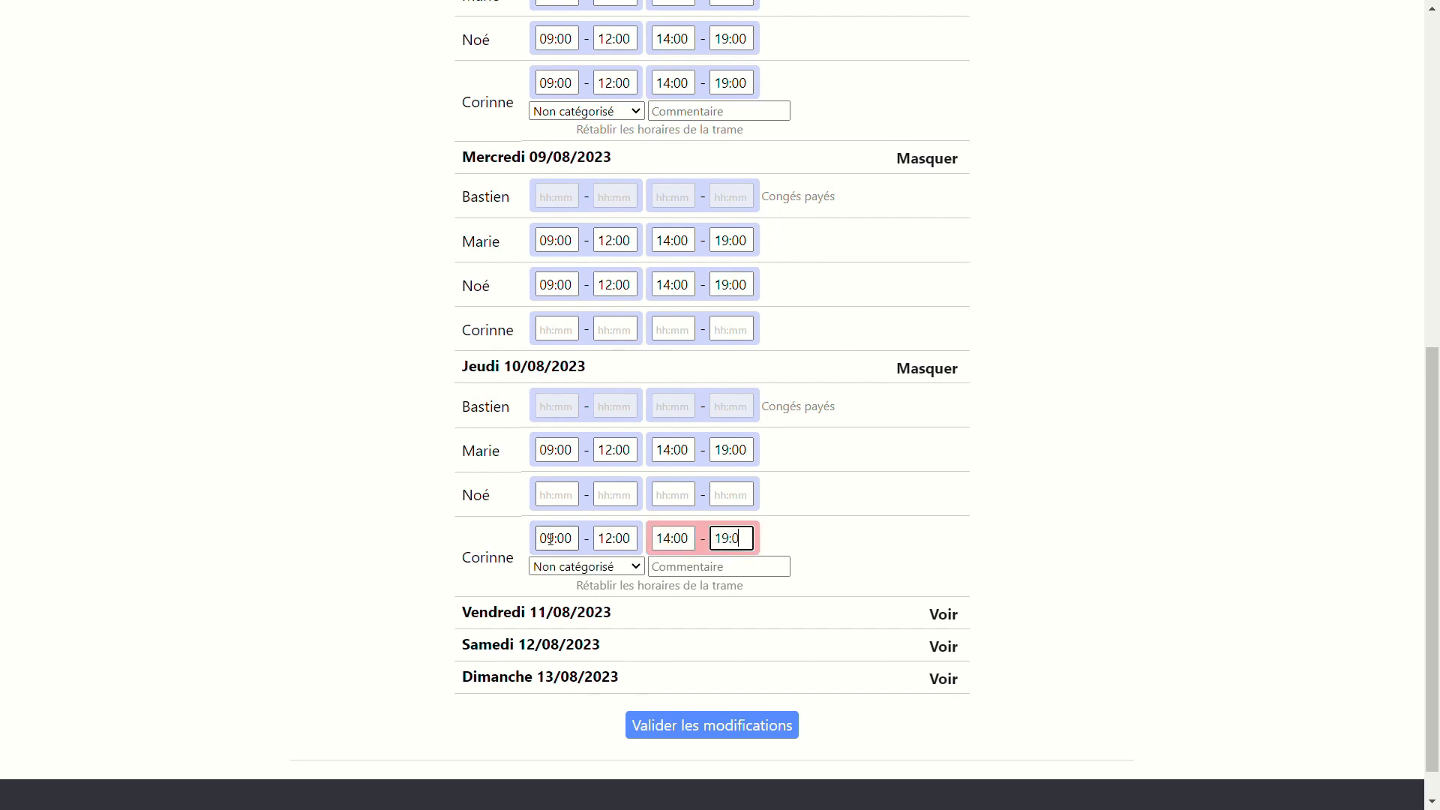
# Set the replacement's hours for Vendredi 11/08/2023 to 09:00-12:00 and 14:00-19:00.
pyautogui.scroll(-1, 718, 585)
pyautogui.click(717, 581)
pyautogui.scroll(-2, 717, 585)
pyautogui.click(563, 563)
pyautogui.write('090012001400')
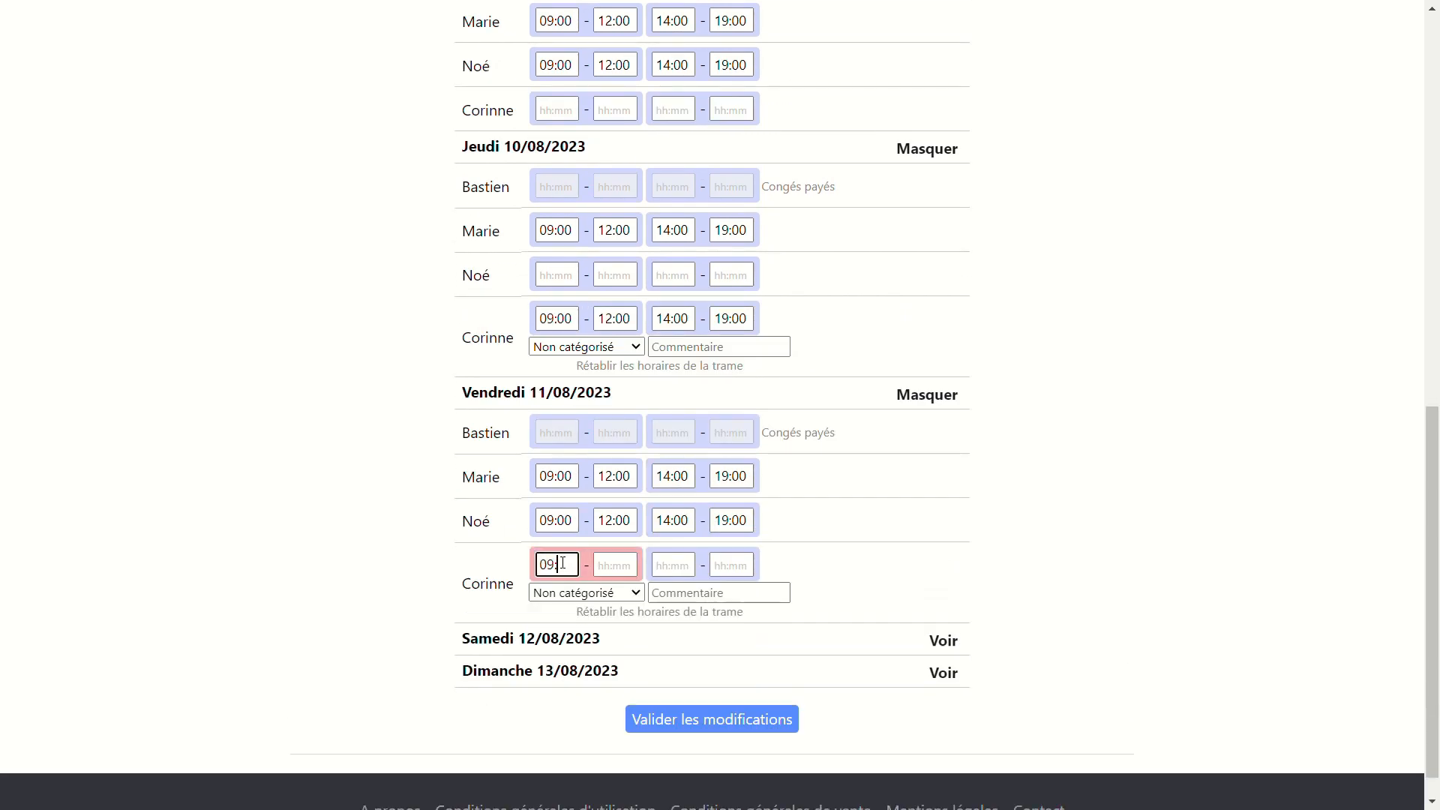
pyautogui.write('1900')
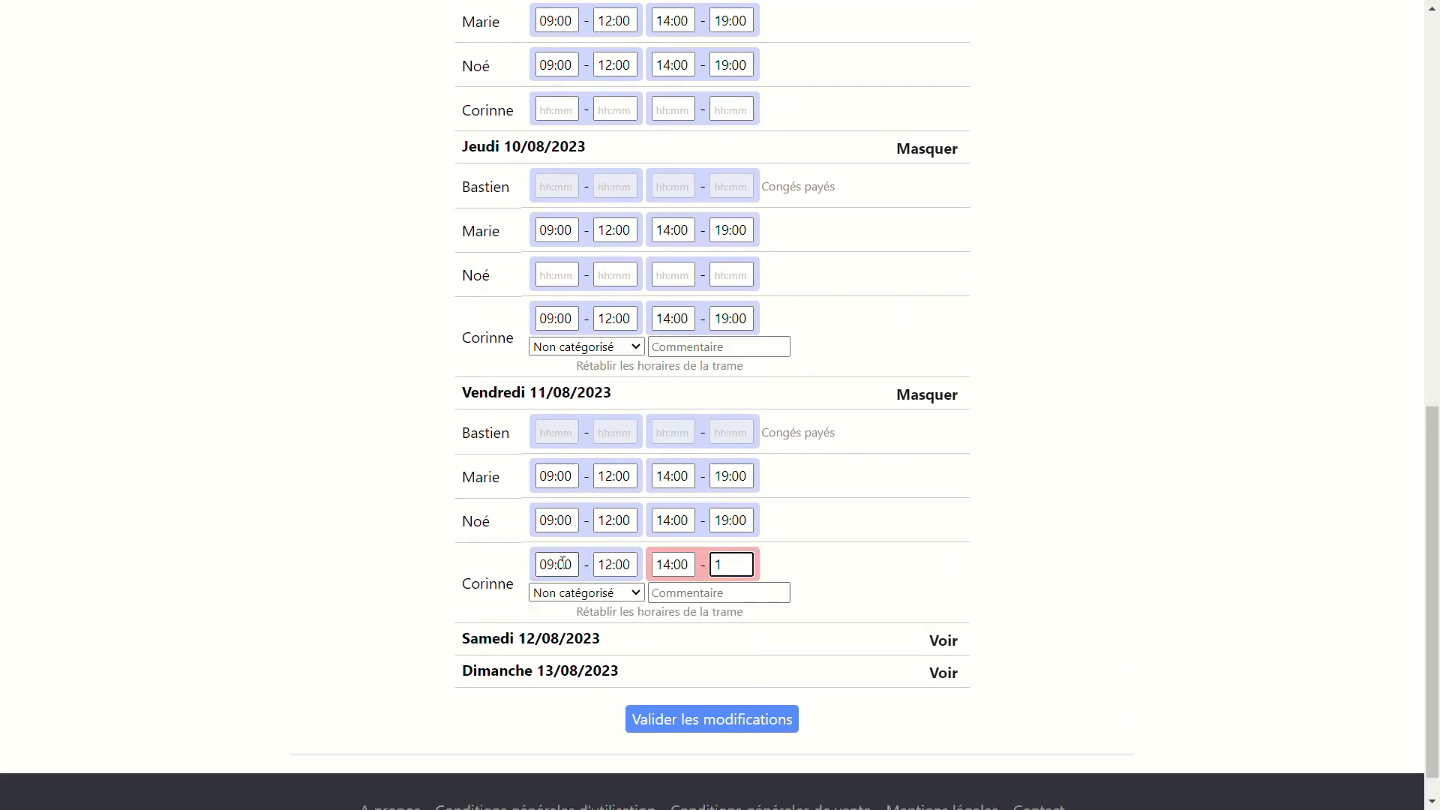
# Set the replacement's hours for Samedi 12/08/2023 to 09:00-12:00.
pyautogui.scroll(-1, 778, 601)
pyautogui.click(750, 604)
pyautogui.scroll(-2, 736, 606)
pyautogui.click(555, 598)
pyautogui.write('090012')
pyautogui.write('00')
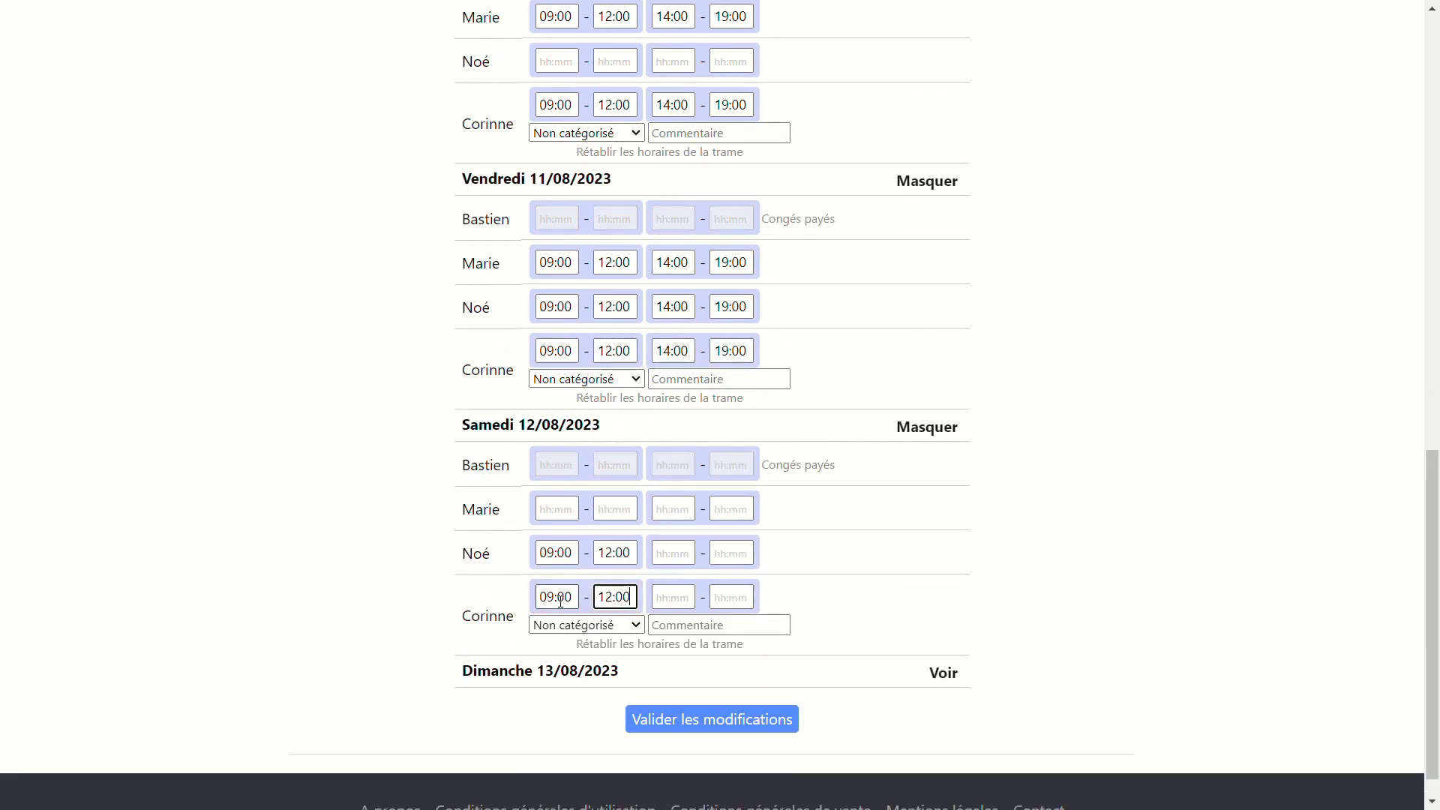
# Categorise the replacement's hours on Samedi, Vendredi and Jeudi as Heures sup/récup.
pyautogui.click(621, 625)
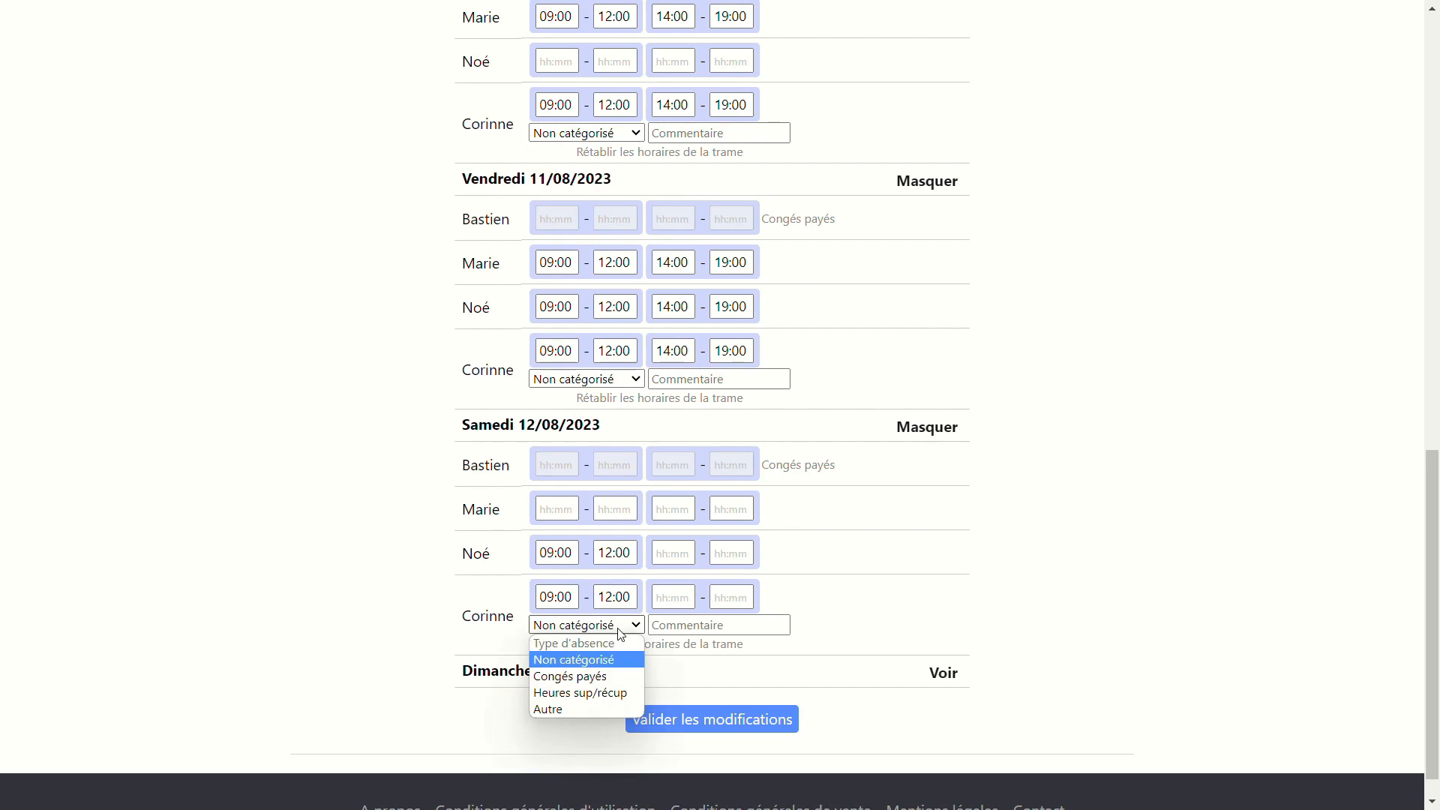
pyautogui.click(591, 700)
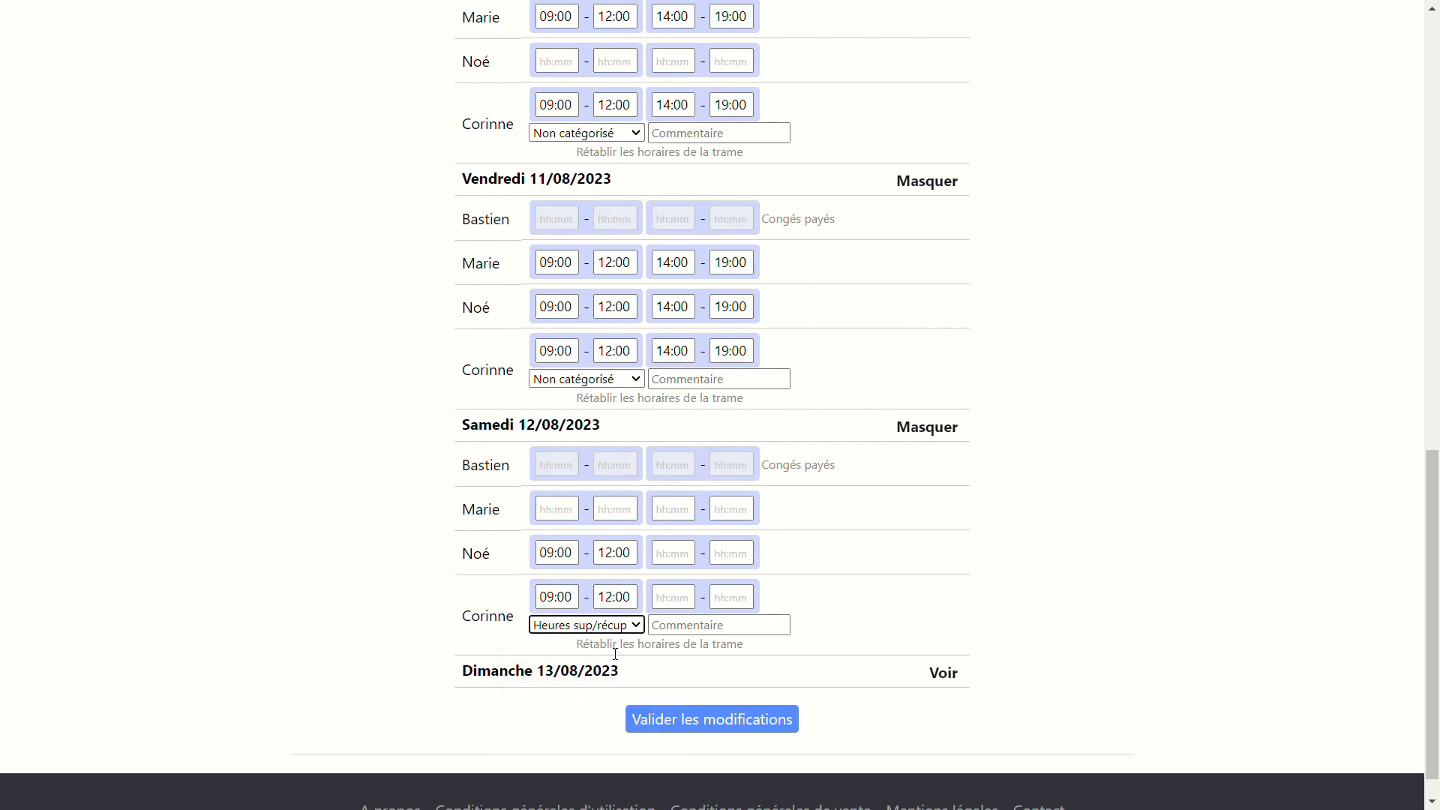
pyautogui.click(611, 380)
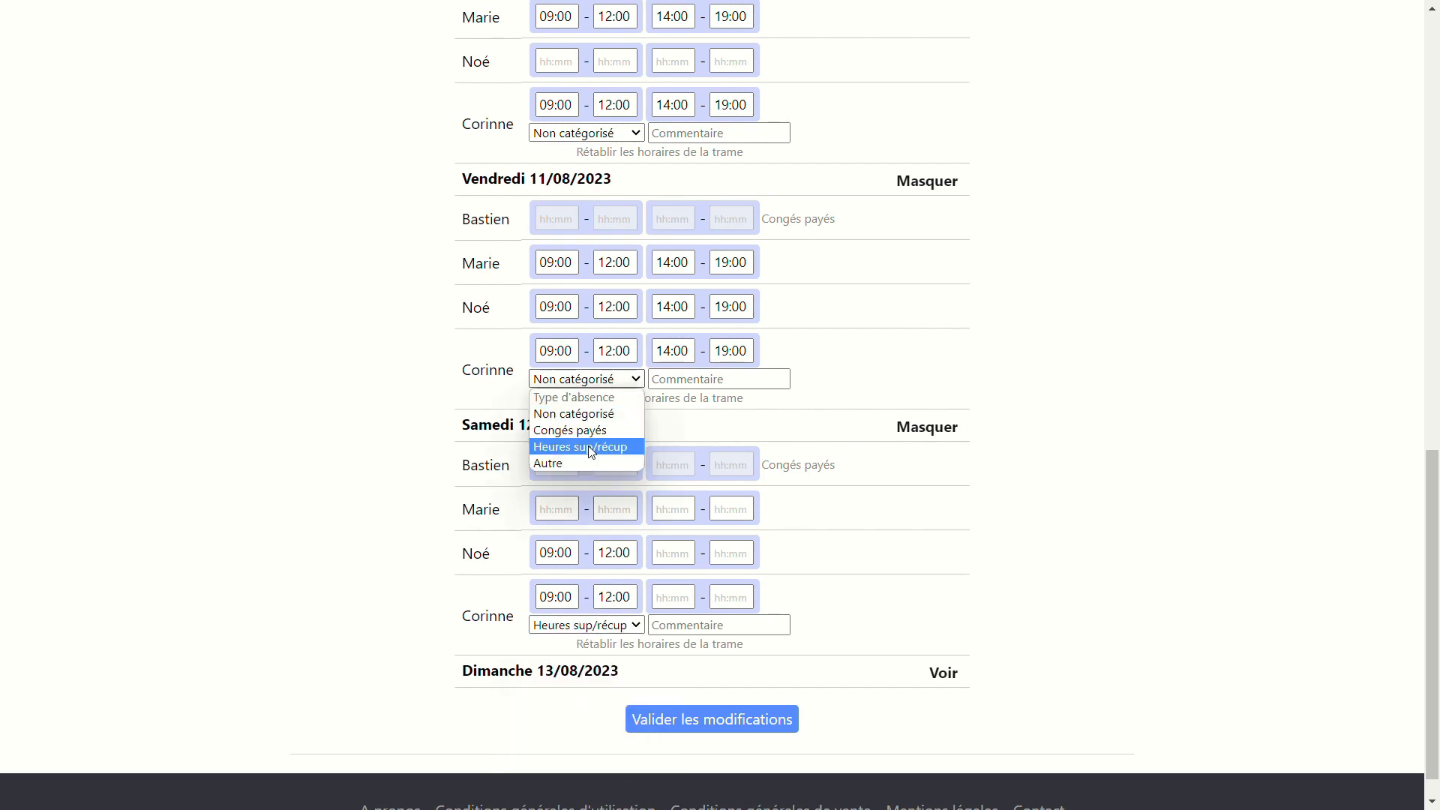
pyautogui.click(590, 447)
pyautogui.click(611, 134)
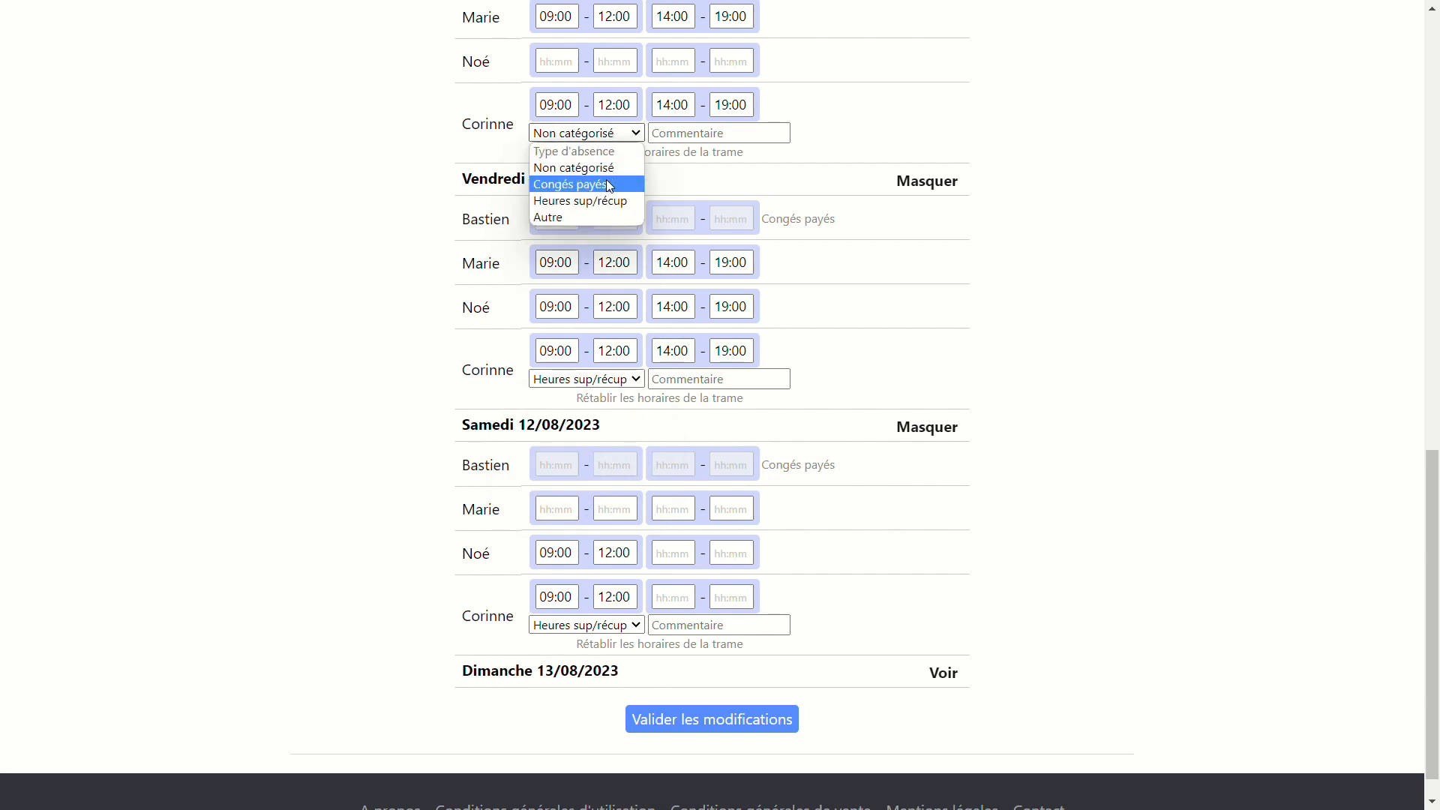
pyautogui.click(580, 200)
# Categorise the replacement's hours on Mardi and Lundi as Heures sup/récup and validate the week's modifications.
pyautogui.scroll(6, 838, 240)
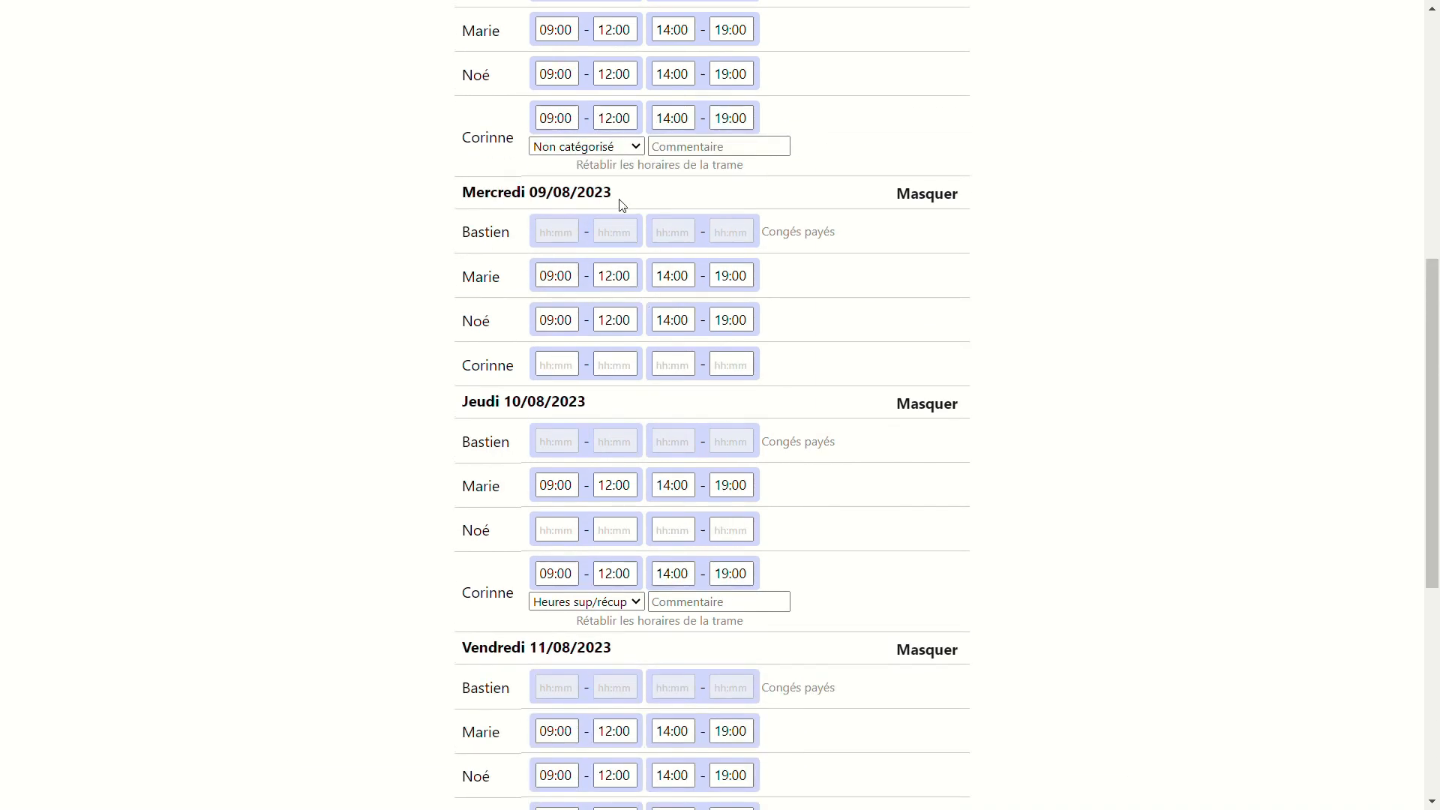
pyautogui.click(605, 150)
pyautogui.click(589, 212)
pyautogui.scroll(5, 1083, 114)
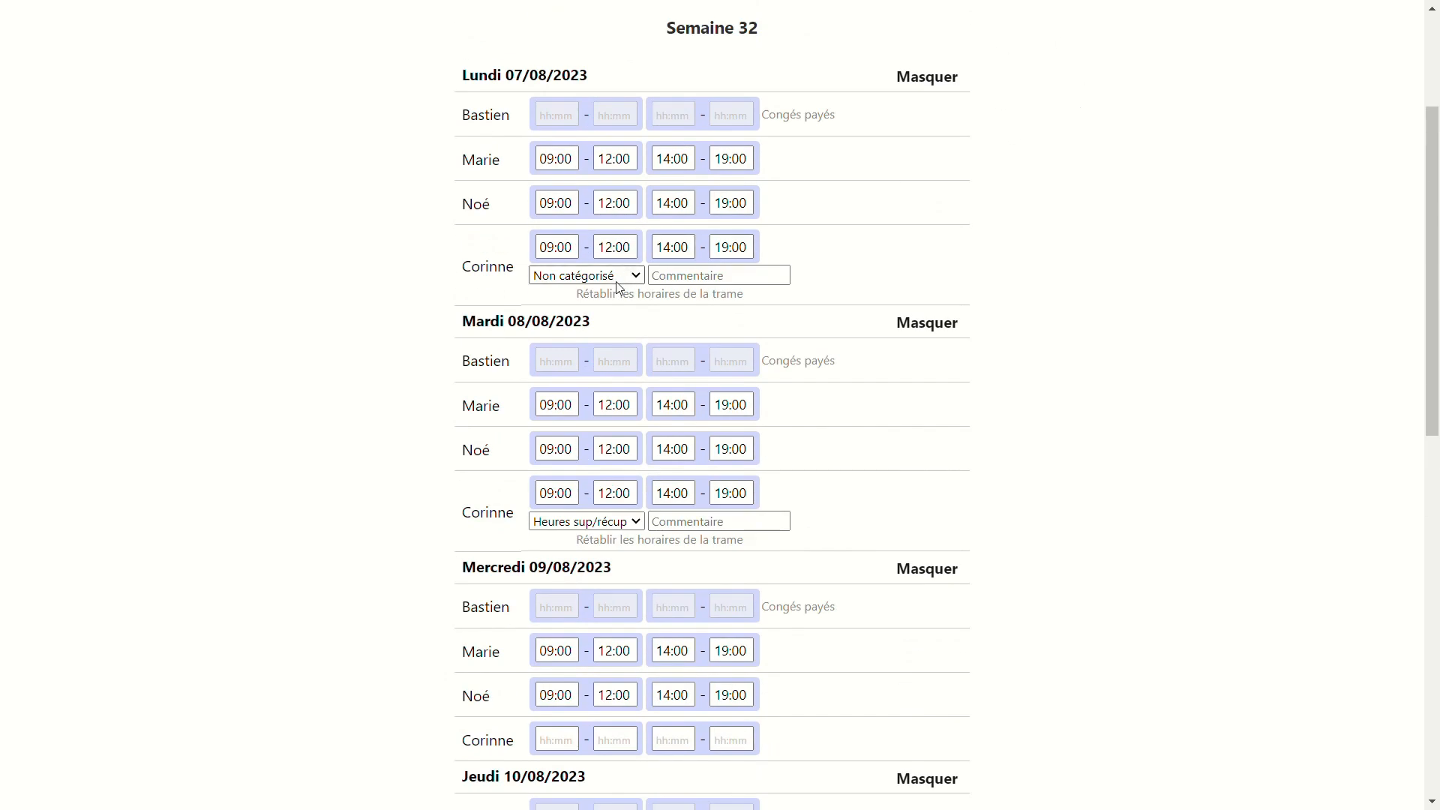
pyautogui.click(578, 276)
pyautogui.click(579, 343)
pyautogui.scroll(-10, 1102, 315)
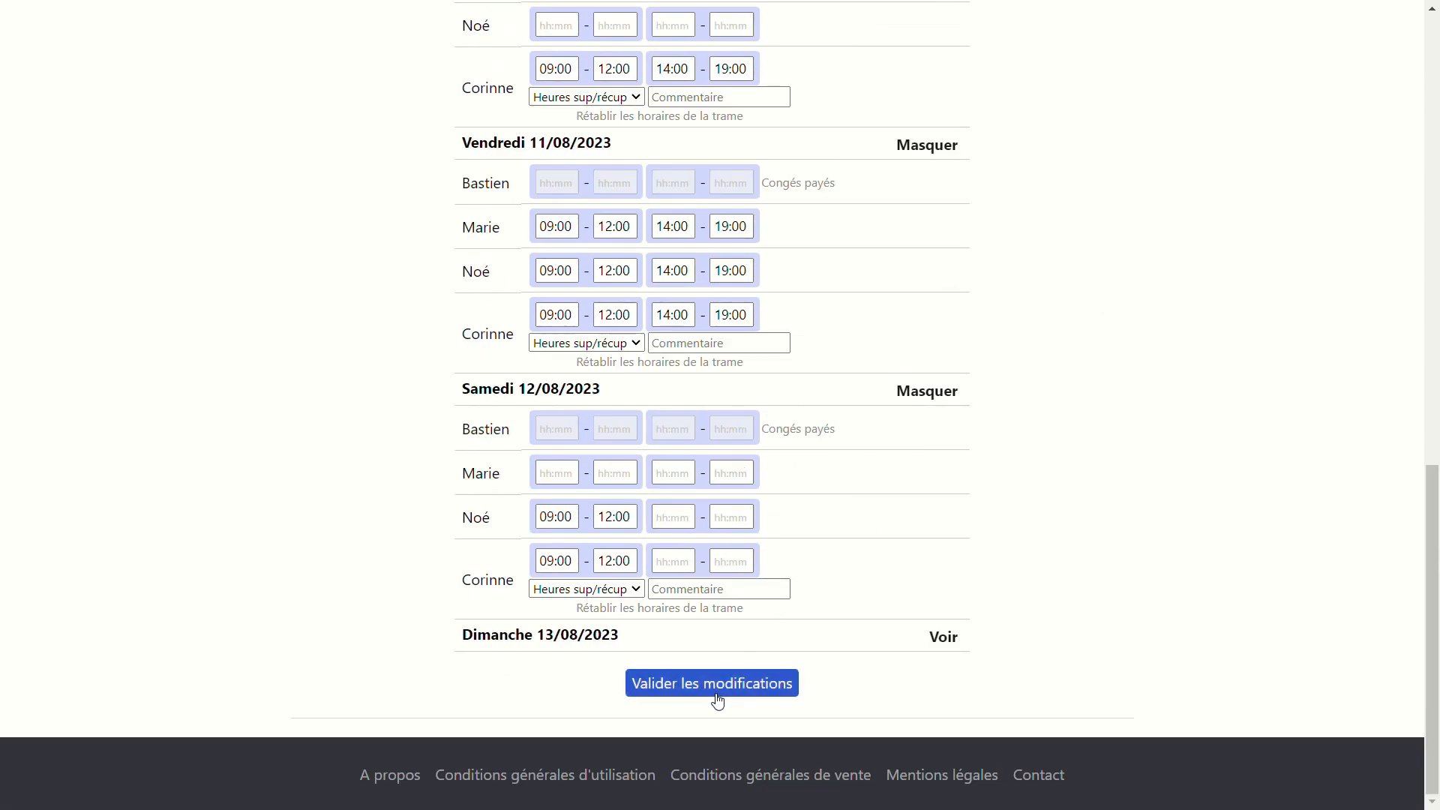
pyautogui.click(719, 684)
# Examine the Semaine 32 planning for the replacement's shifts and the dates listed under Absences/heures sup.
pyautogui.scroll(-6, 731, 493)
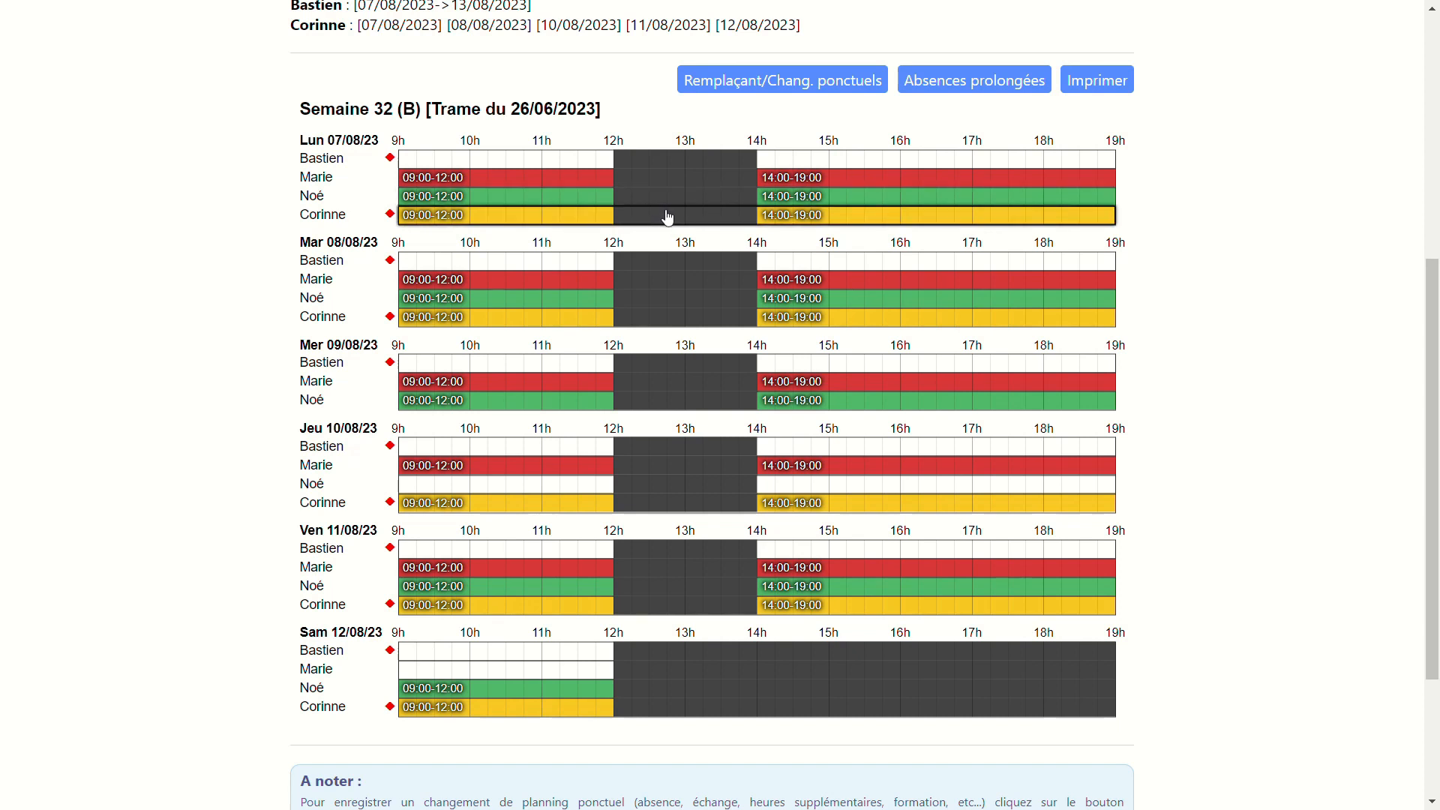
pyautogui.scroll(1, 442, 268)
pyautogui.scroll(2, 442, 267)
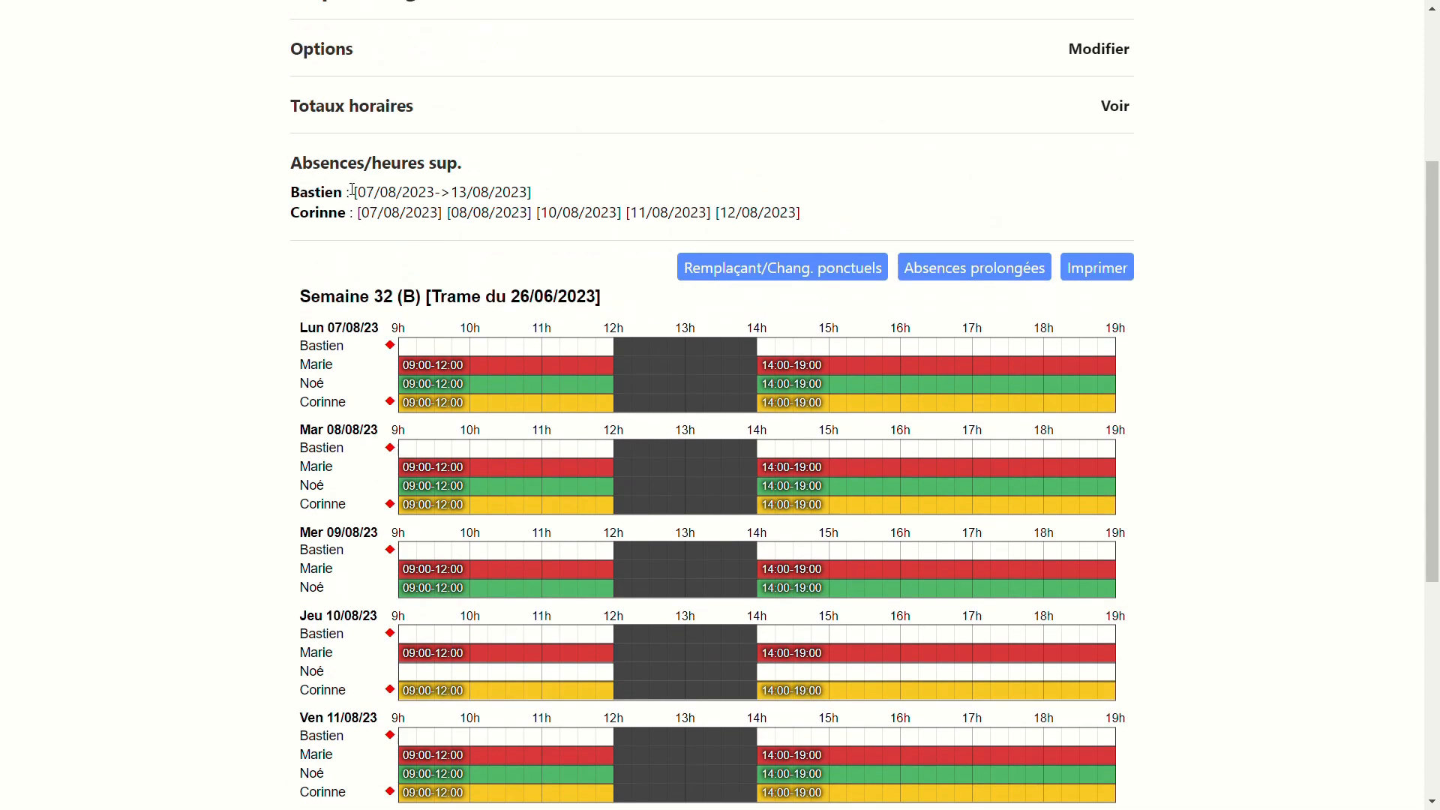
pyautogui.moveTo(355, 194); pyautogui.dragTo(541, 182)
pyautogui.click(540, 192)
pyautogui.scroll(-3, 1311, 334)
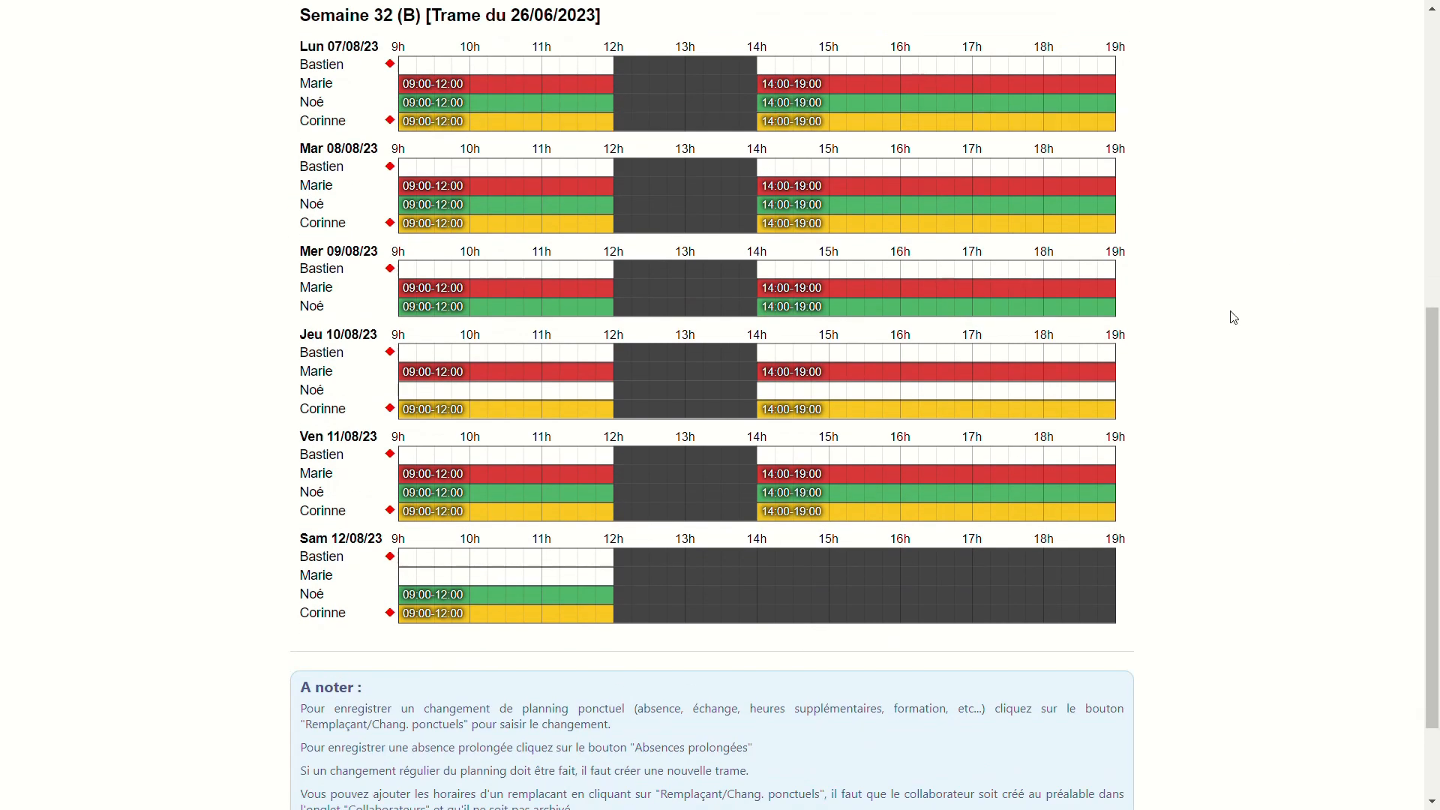
pyautogui.scroll(7, 1234, 317)
pyautogui.scroll(-2, 1234, 317)
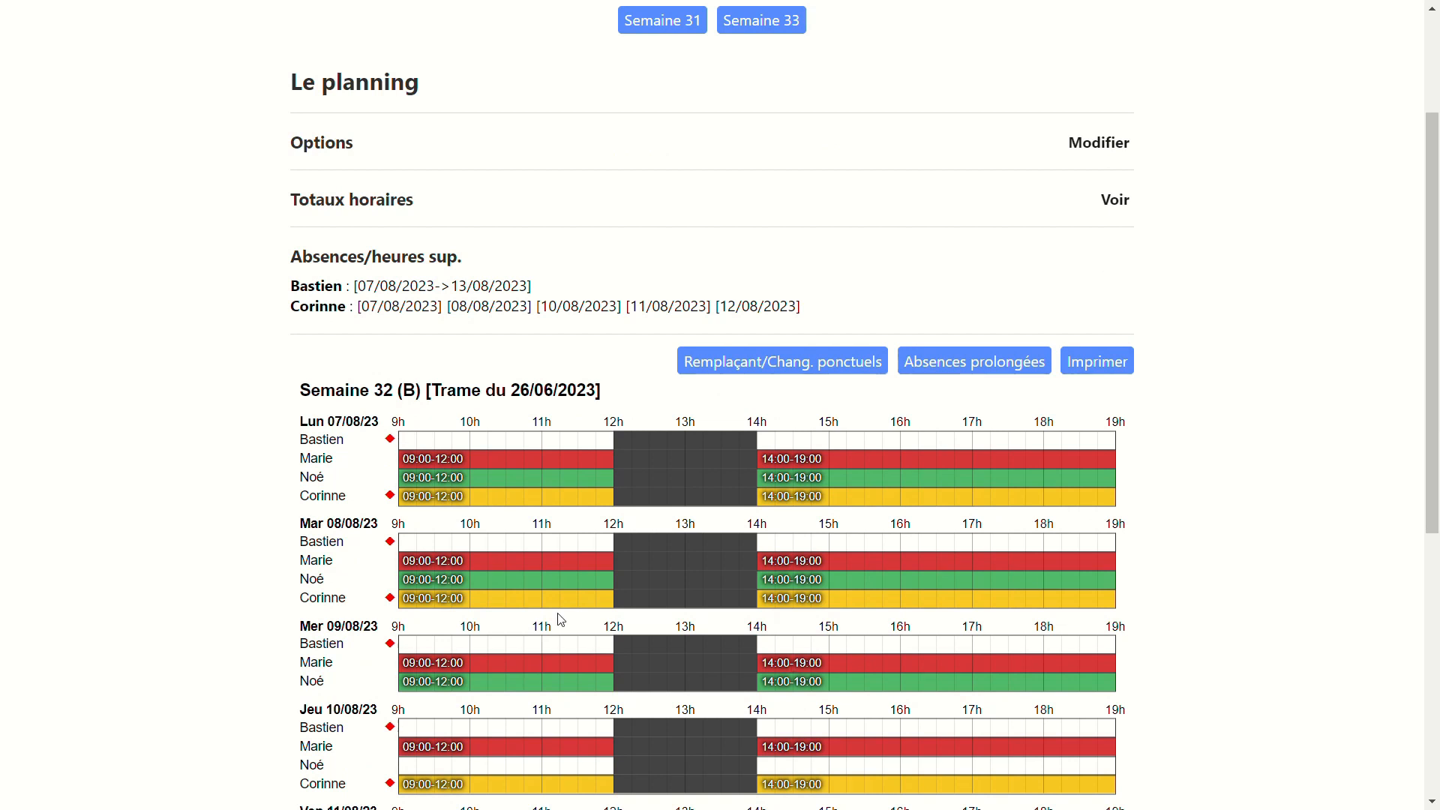
# Clear the second collaborator's morning hours for Lundi 07/08/2023 directly from the planning.
pyautogui.click(454, 460)
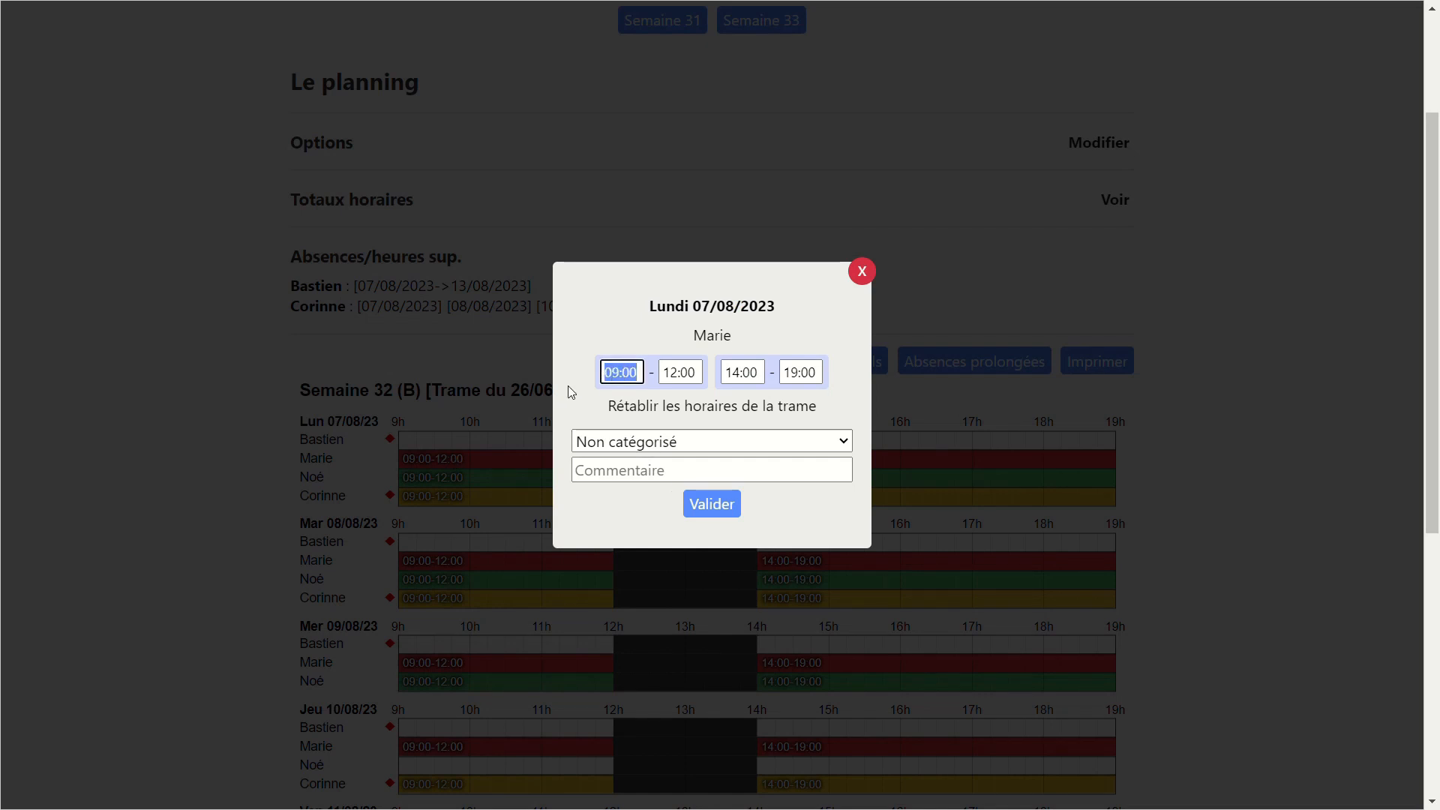
pyautogui.press('BackSpace')
pyautogui.tripleClick(694, 372)
pyautogui.press('BackSpace')
# Categorise this change as Heures sup/récup with the comment "Enfant malade" and validate it.
pyautogui.click(692, 444)
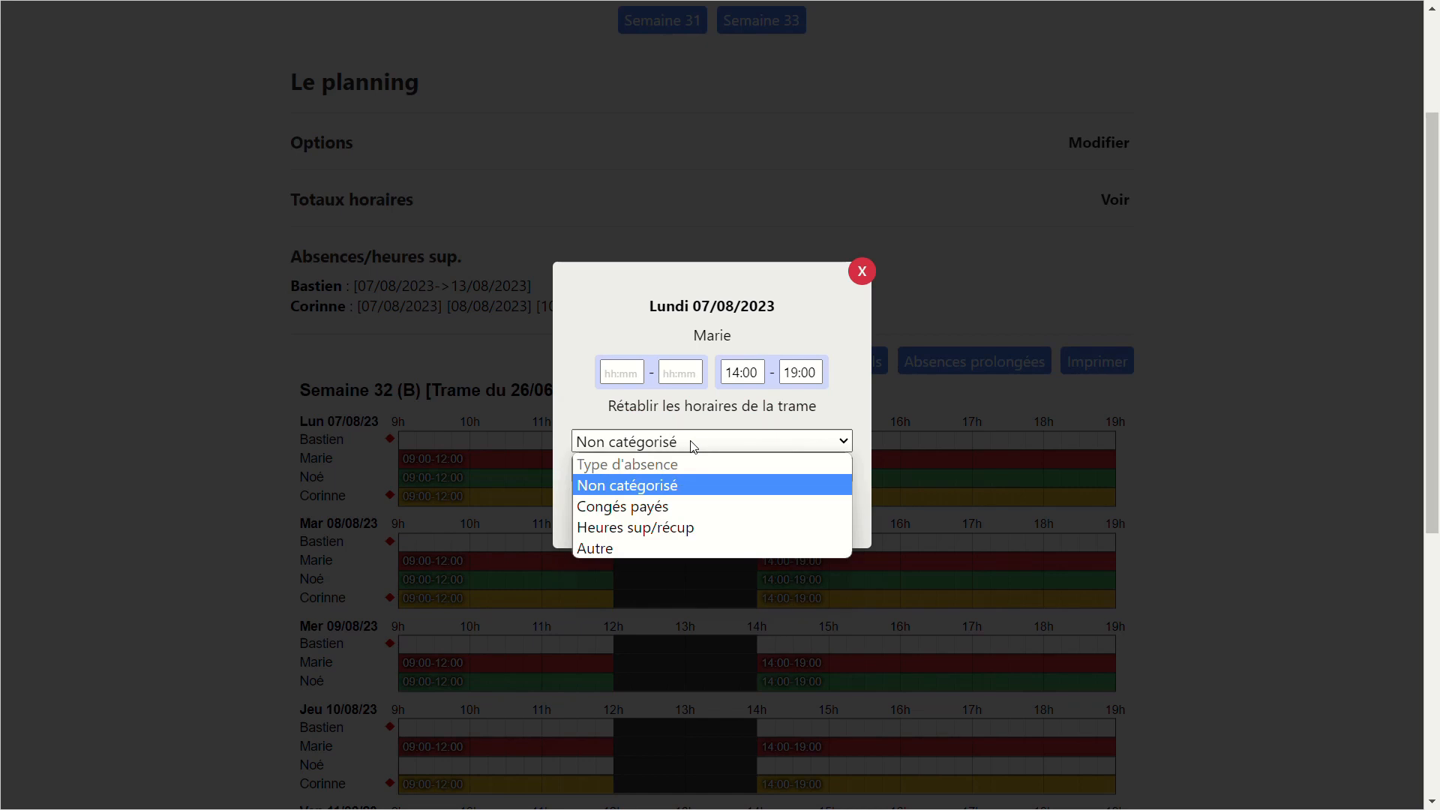
pyautogui.click(660, 528)
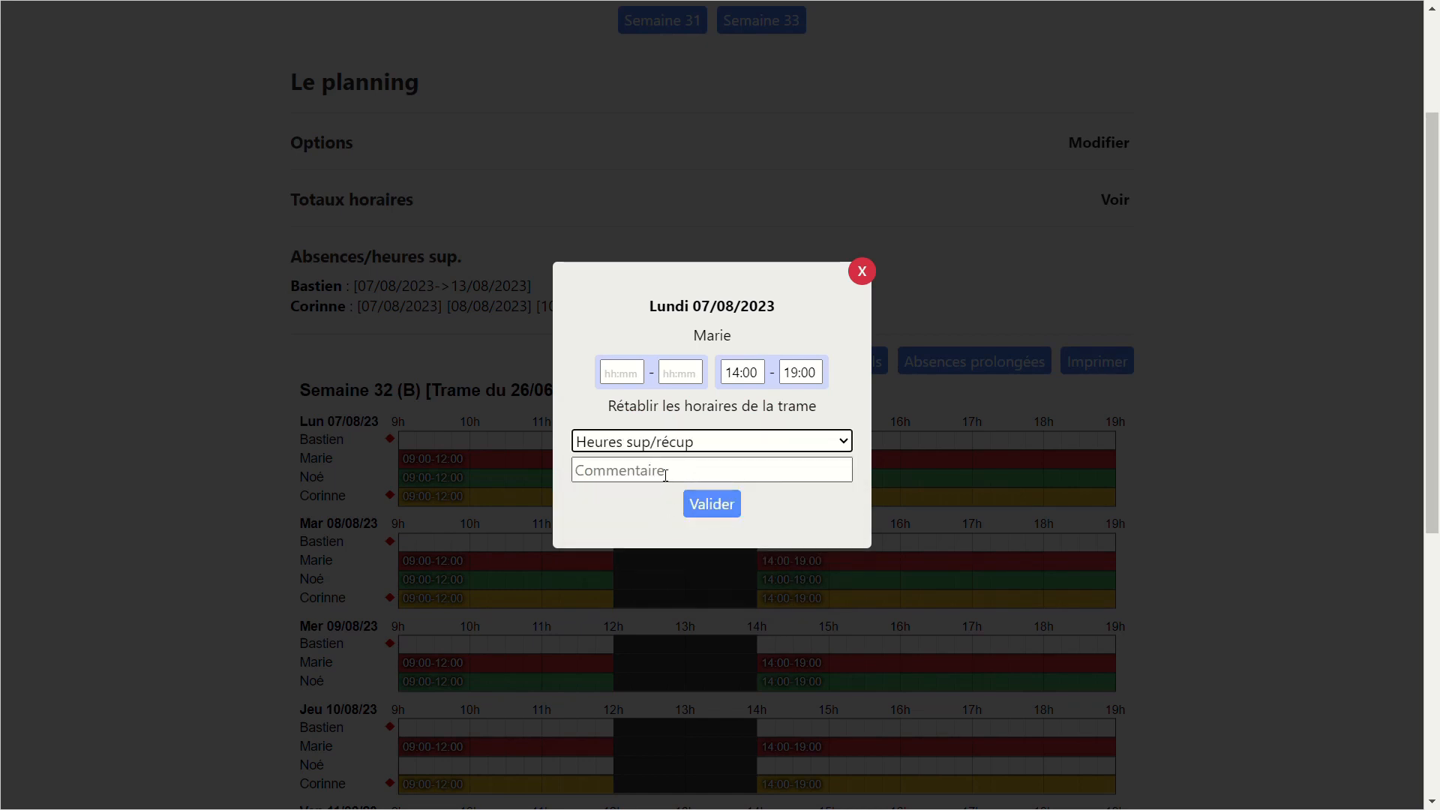
pyautogui.click(664, 472)
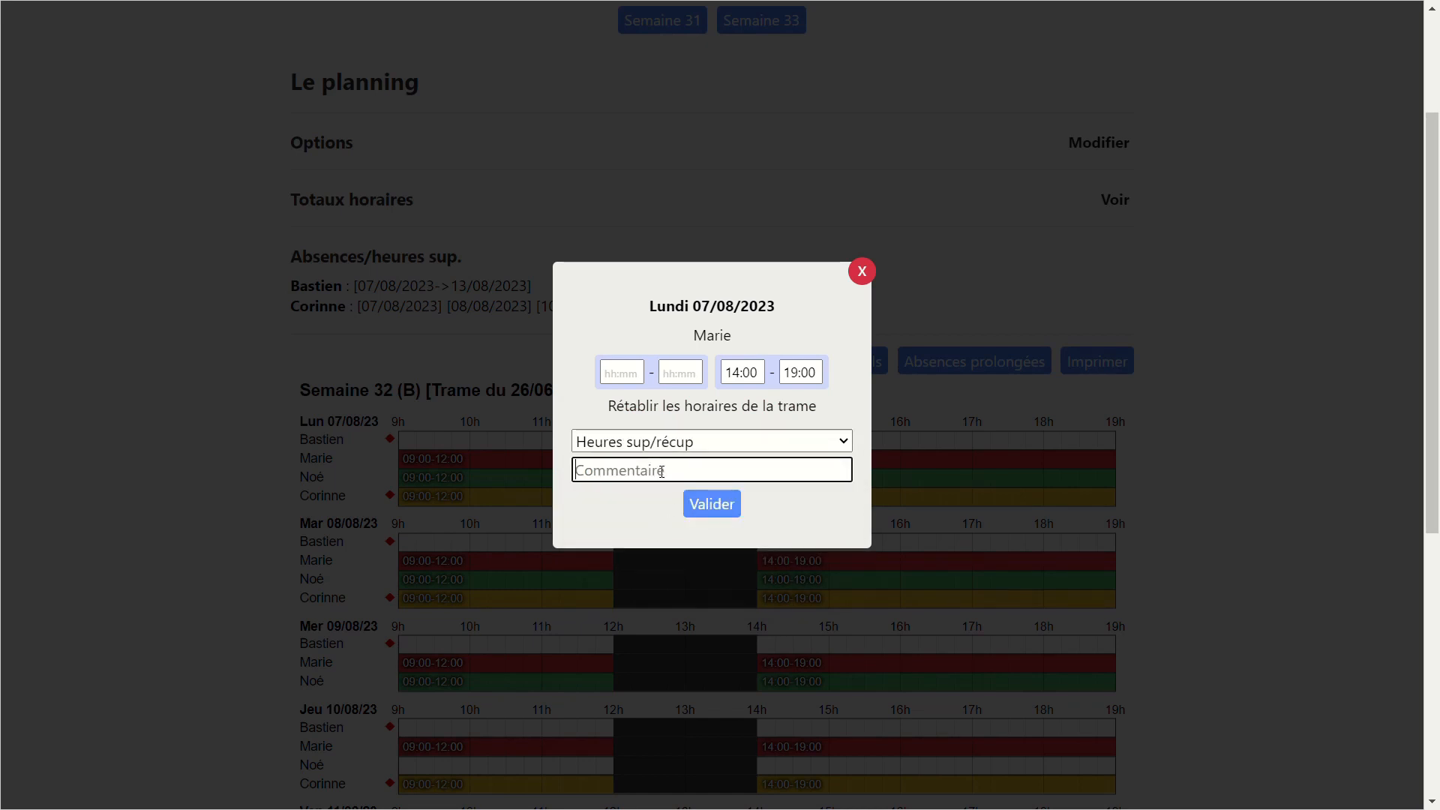
pyautogui.write('Enfant malade')
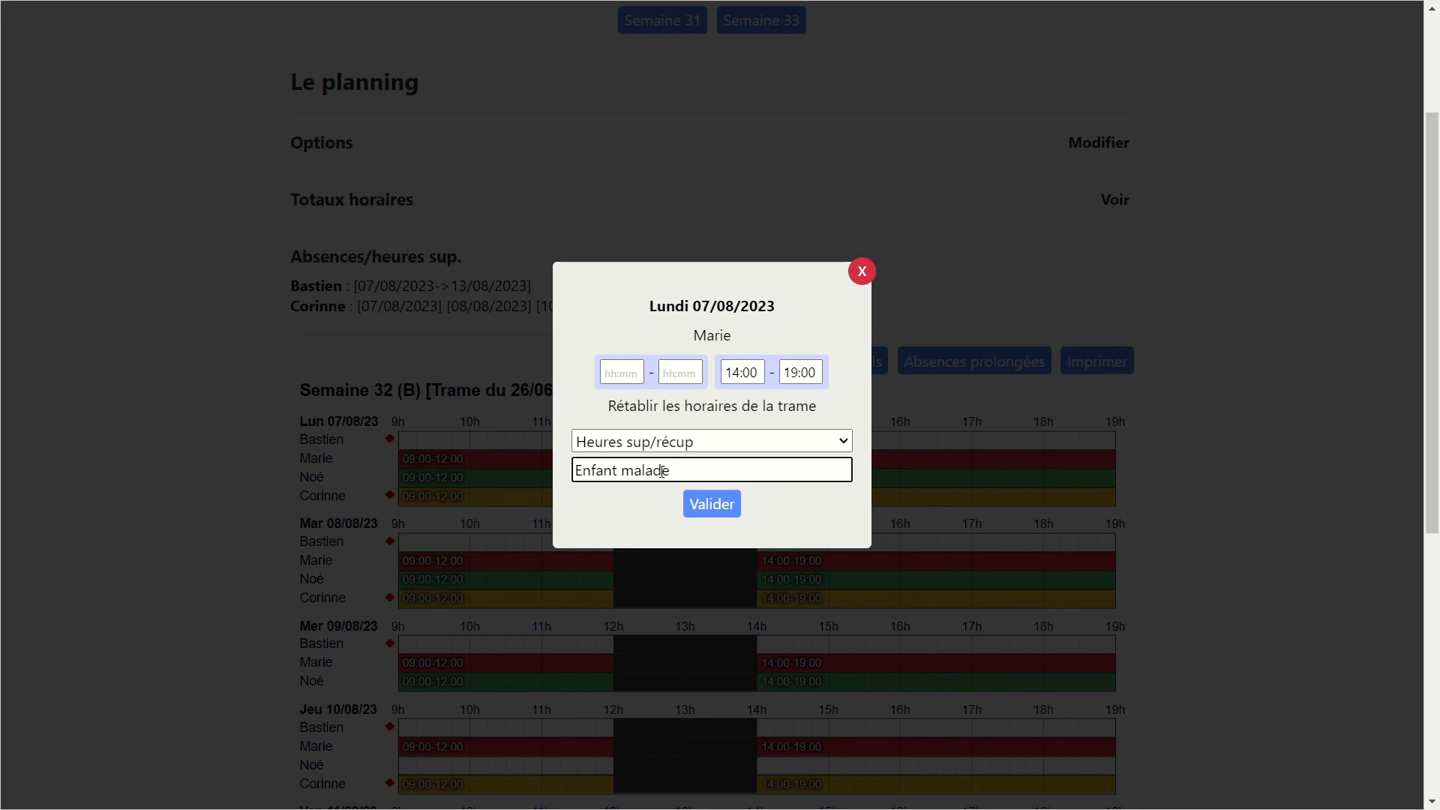
pyautogui.click(719, 505)
# Restore the second collaborator's trame hours for Lundi 07/08/2023 and validate the change.
pyautogui.scroll(-5, 686, 512)
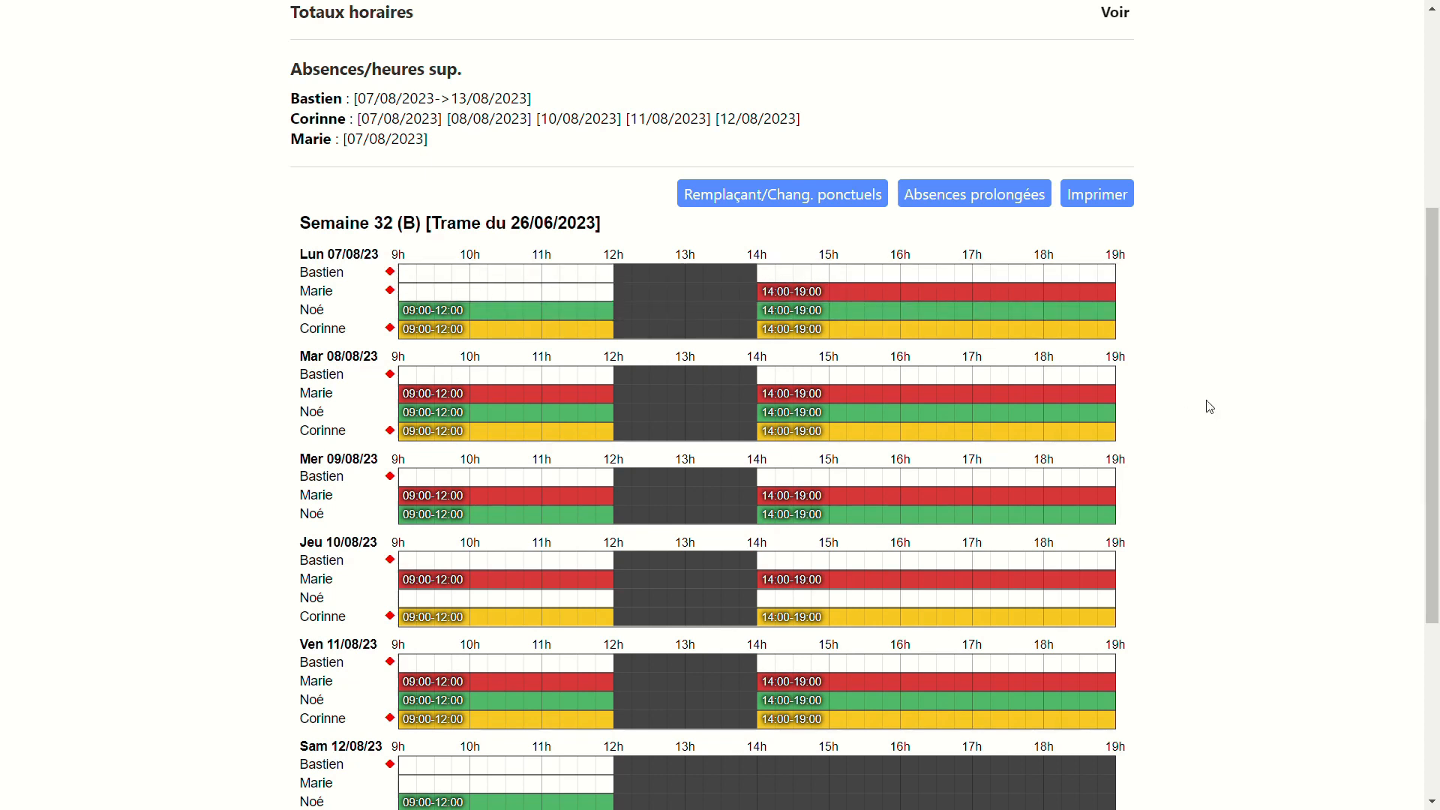
pyautogui.click(859, 297)
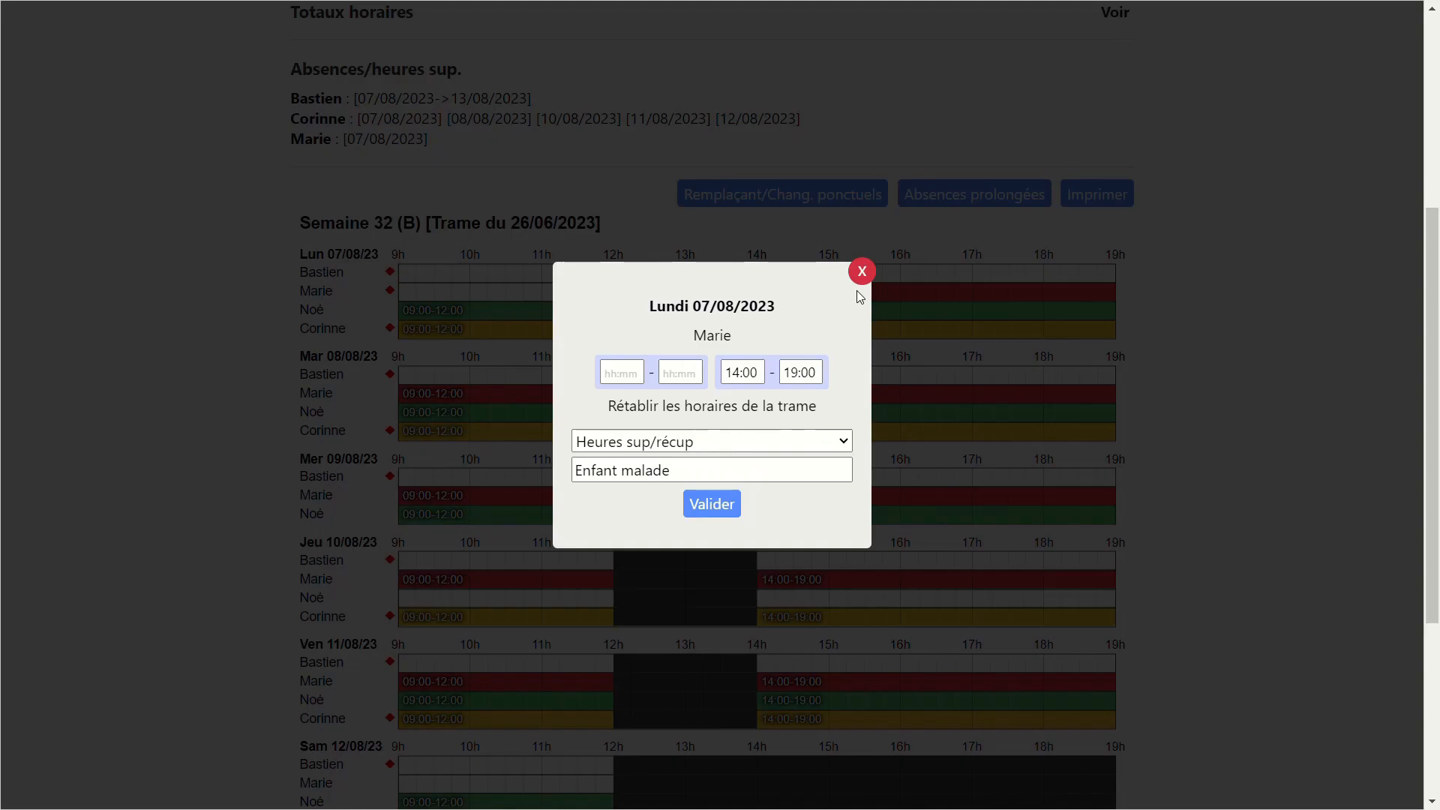
pyautogui.click(740, 413)
pyautogui.click(712, 504)
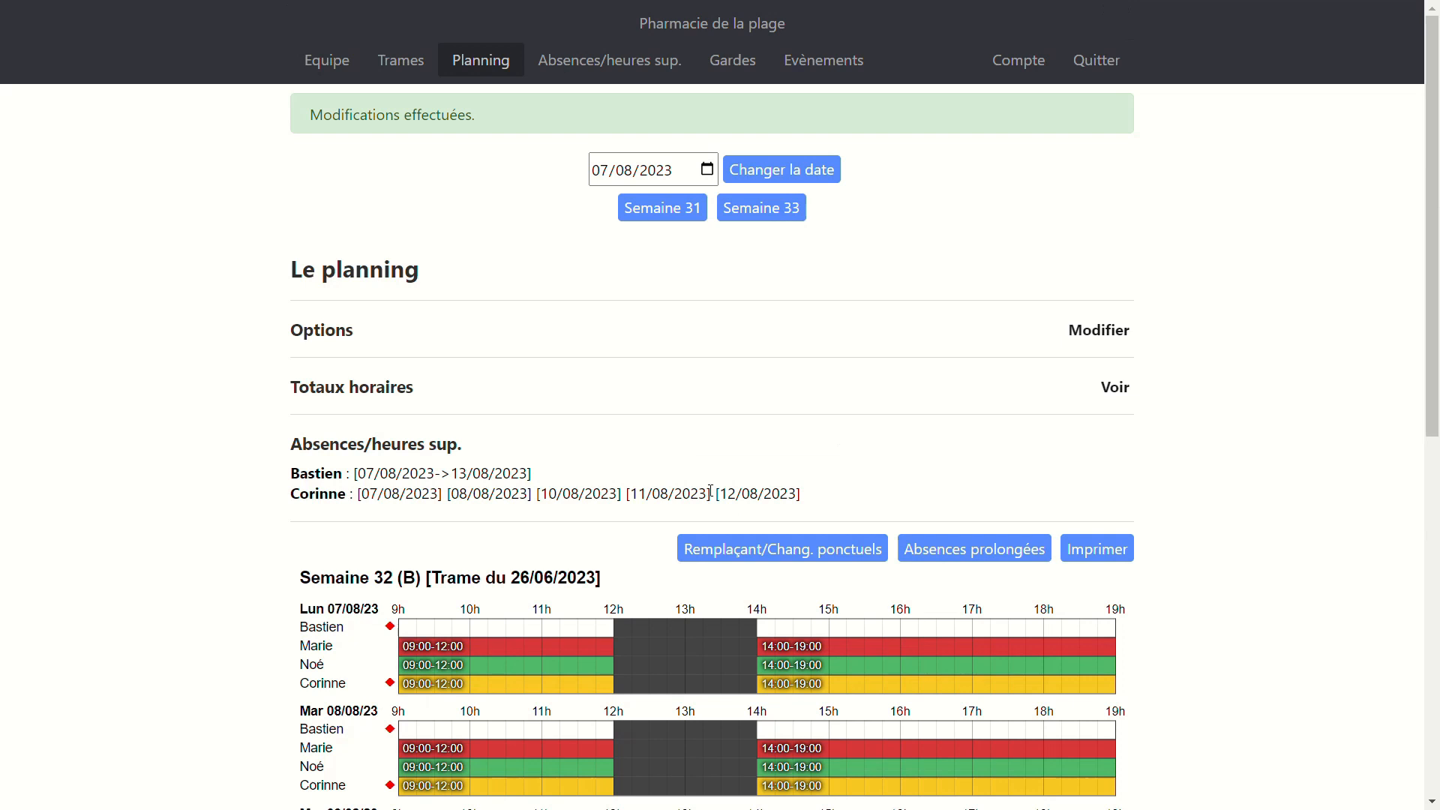
# Check the second collaborator's shifts in the planning and open the overview of absences and overtime.
pyautogui.scroll(-3, 697, 478)
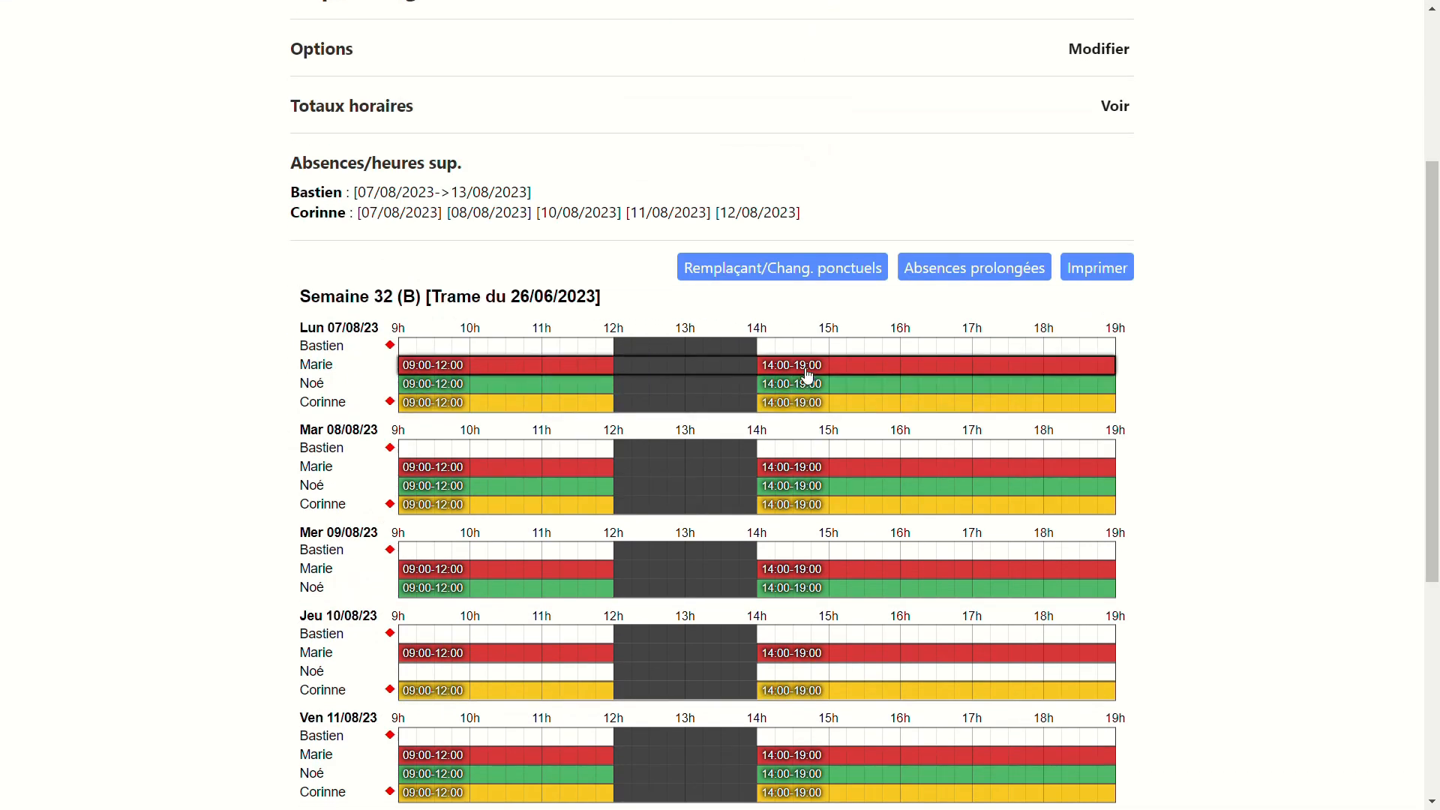
pyautogui.scroll(3, 808, 375)
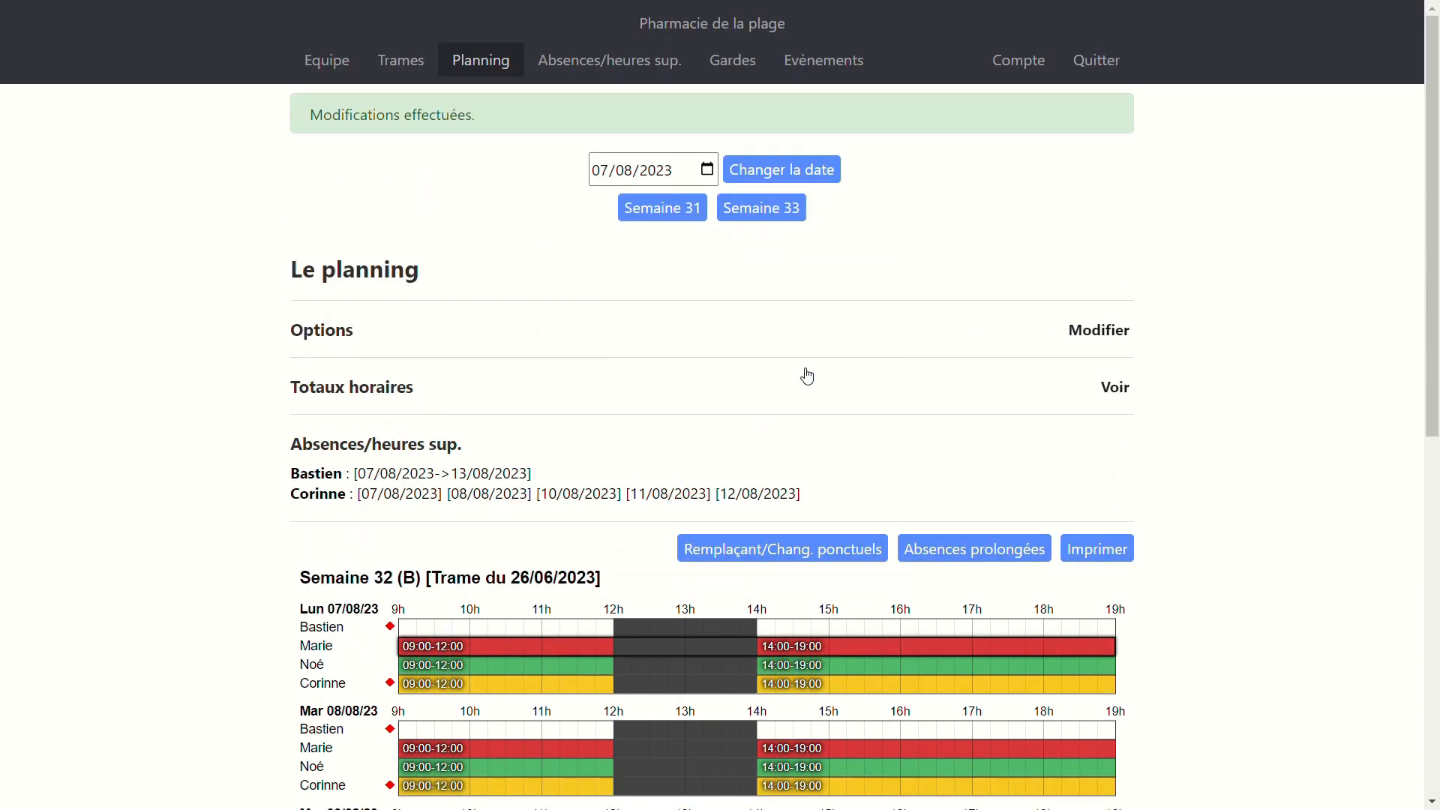
pyautogui.click(583, 72)
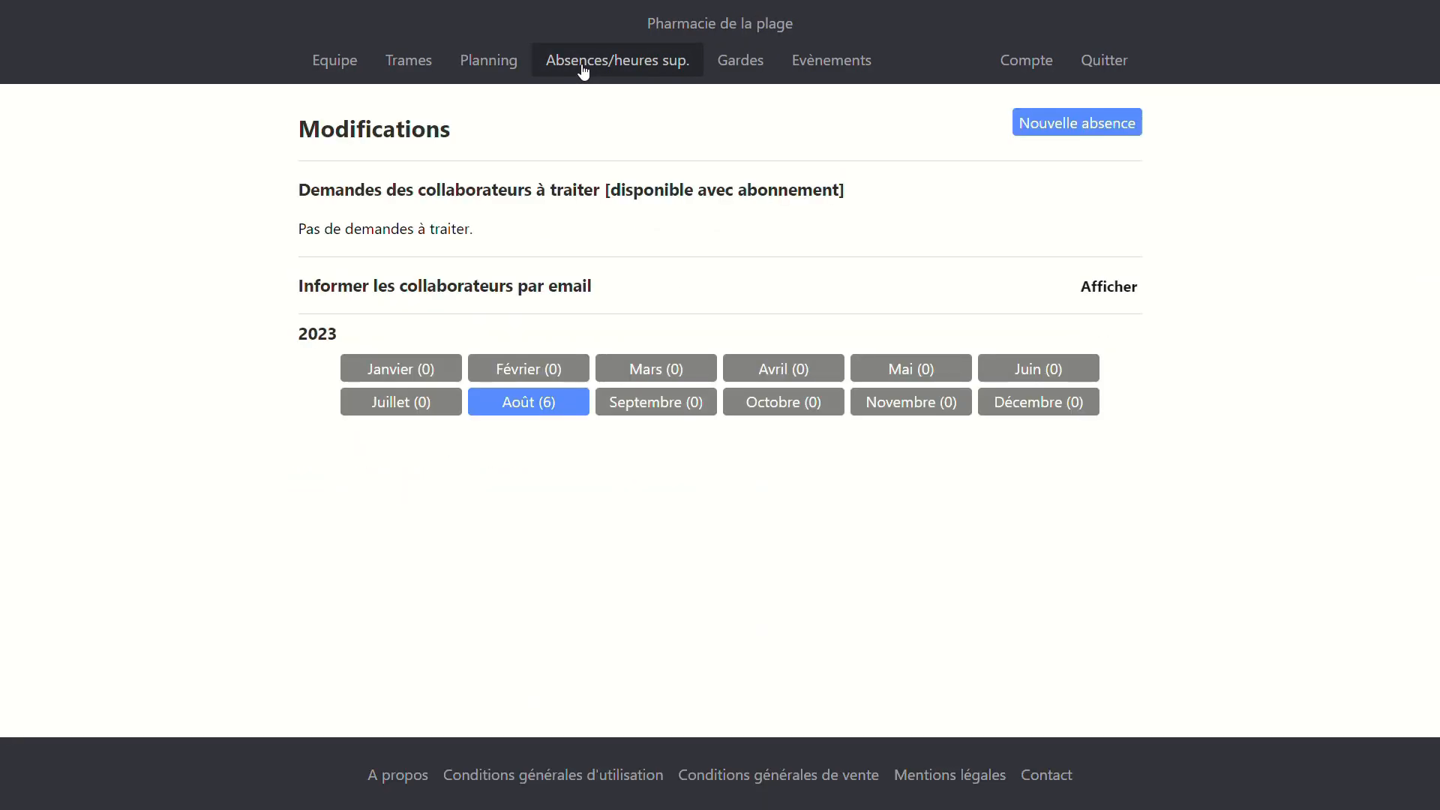
# Review the list of absences and overtime changes recorded for Août 2023.
pyautogui.click(539, 408)
pyautogui.scroll(-1, 622, 274)
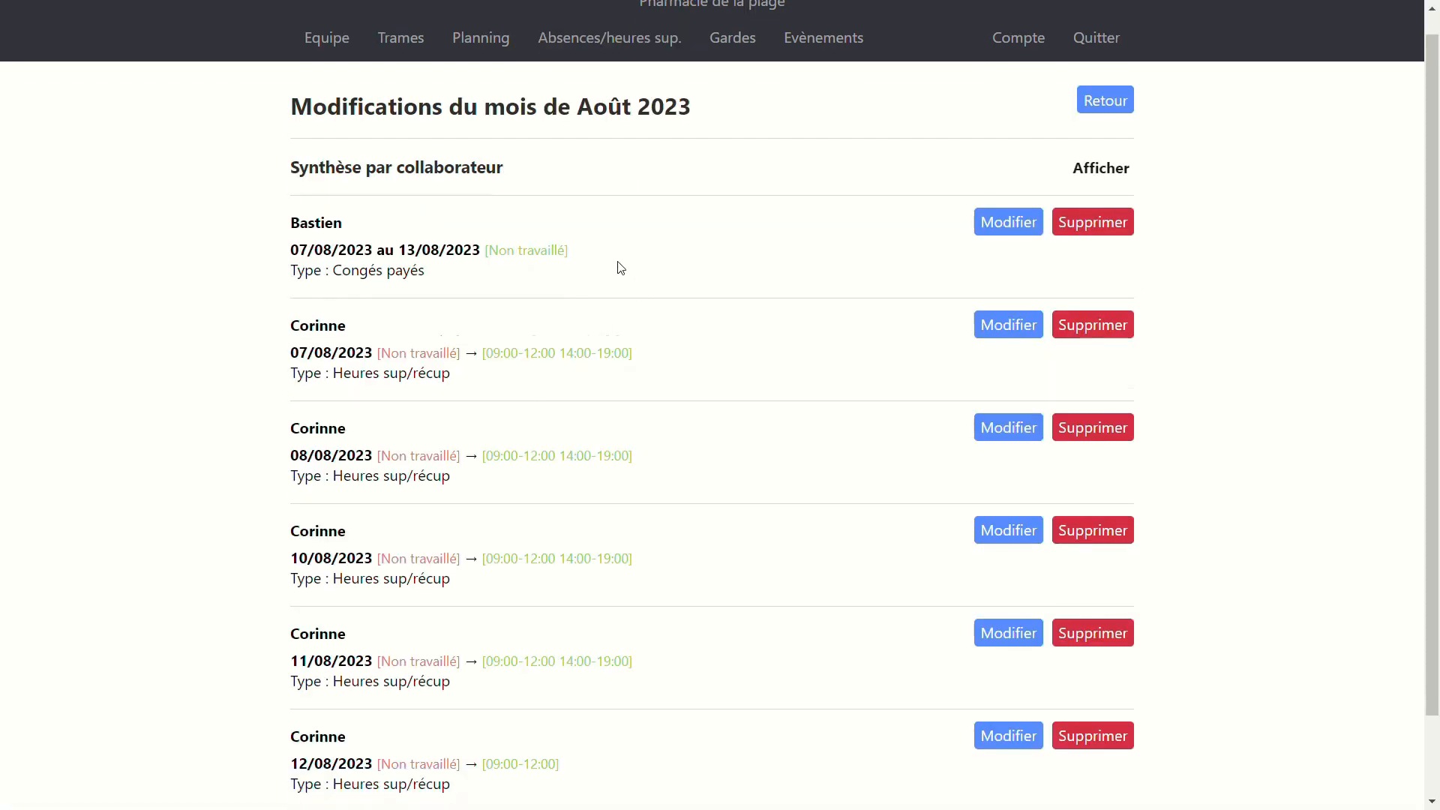
pyautogui.scroll(-1, 621, 268)
pyautogui.scroll(2, 634, 501)
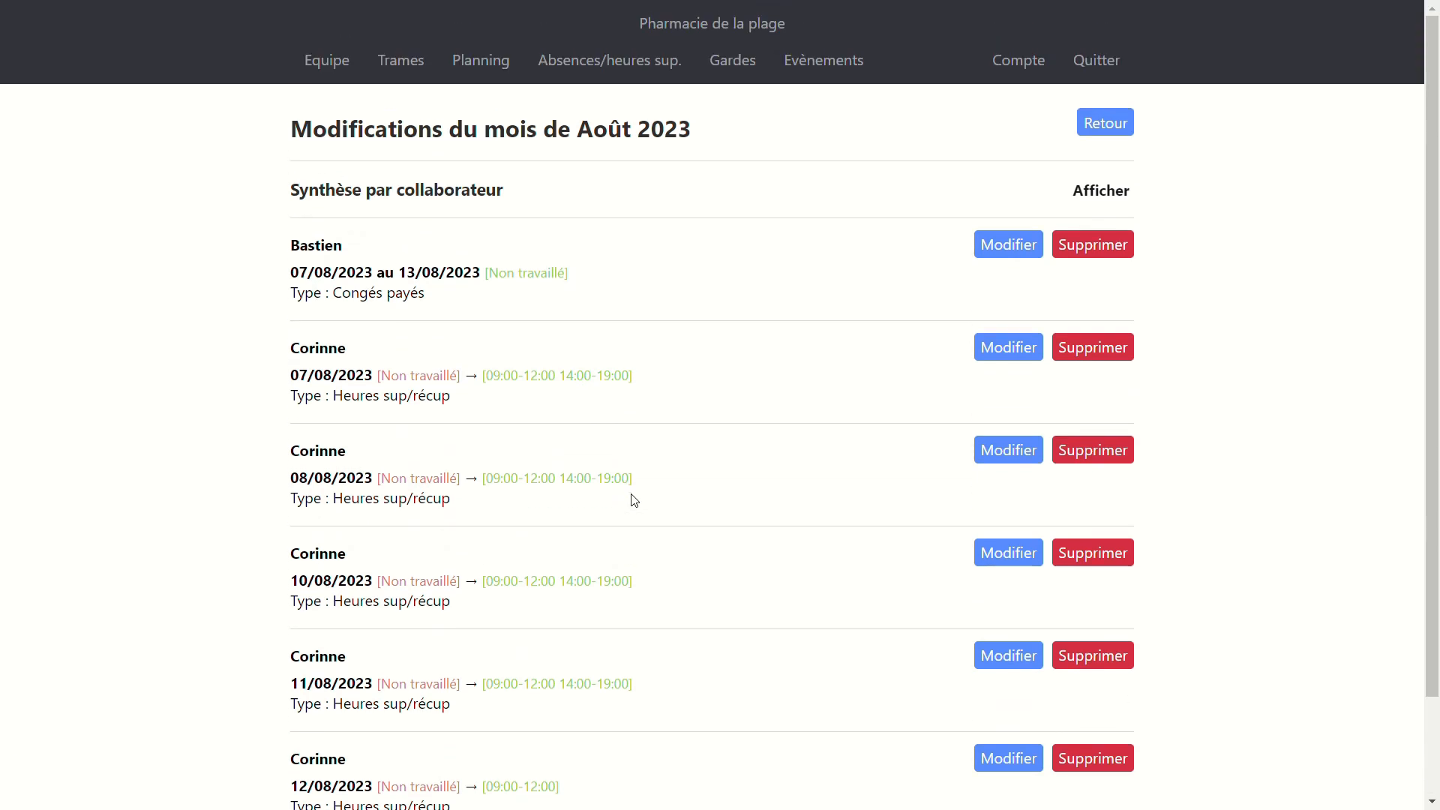
# Add 07/08/2023 as a garde date and view that day in the planning.
pyautogui.click(735, 64)
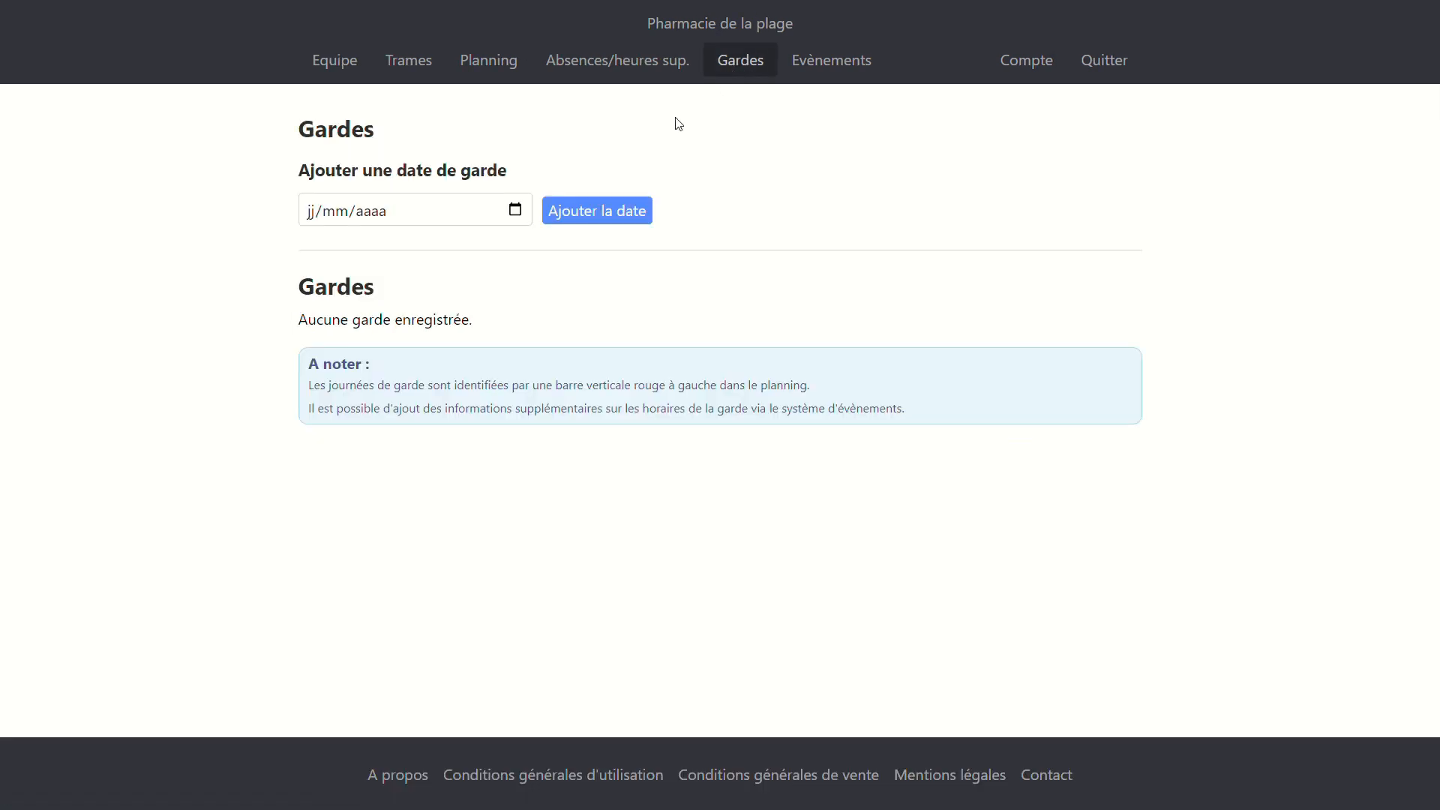
pyautogui.click(306, 215)
pyautogui.write('07/')
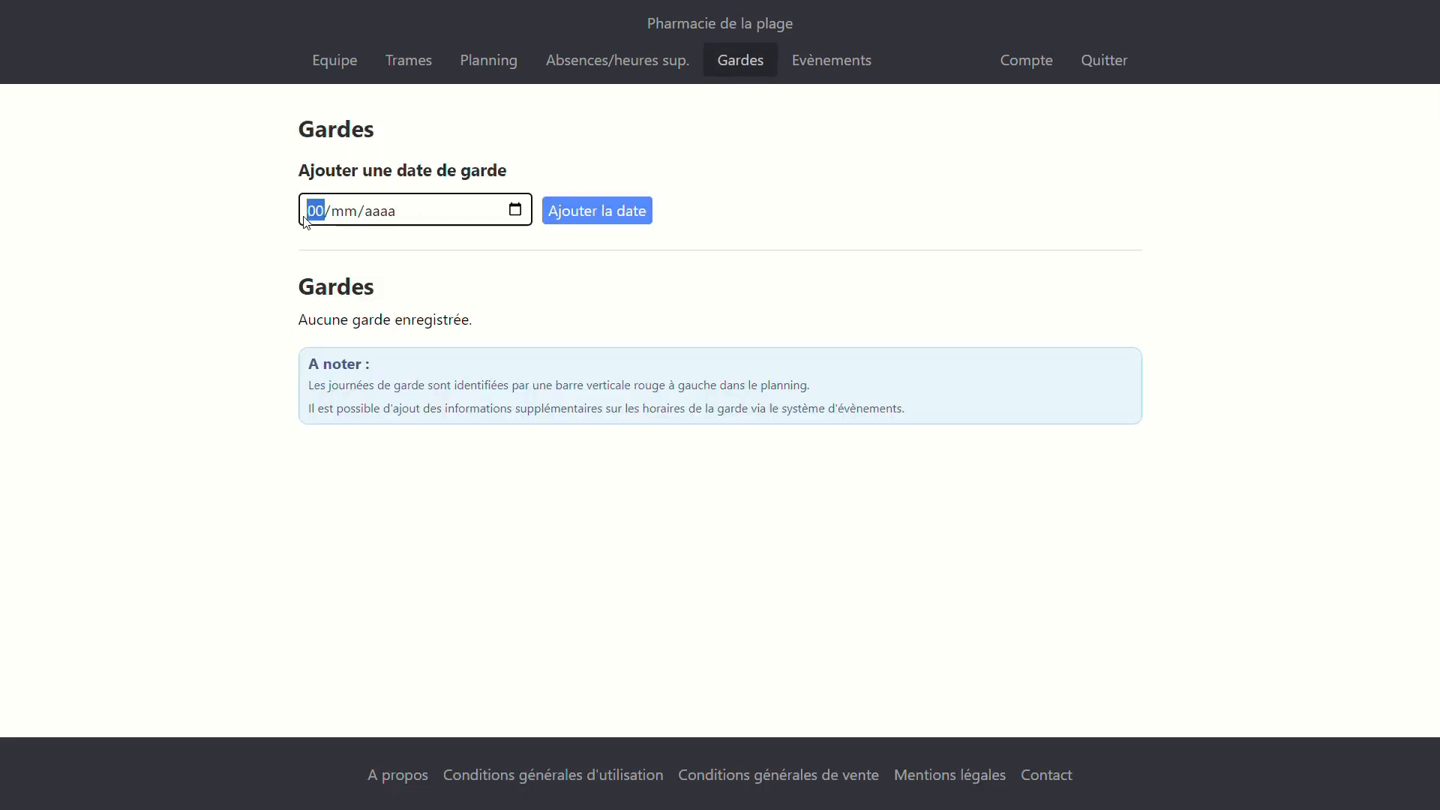
pyautogui.write('08/2023')
pyautogui.click(619, 218)
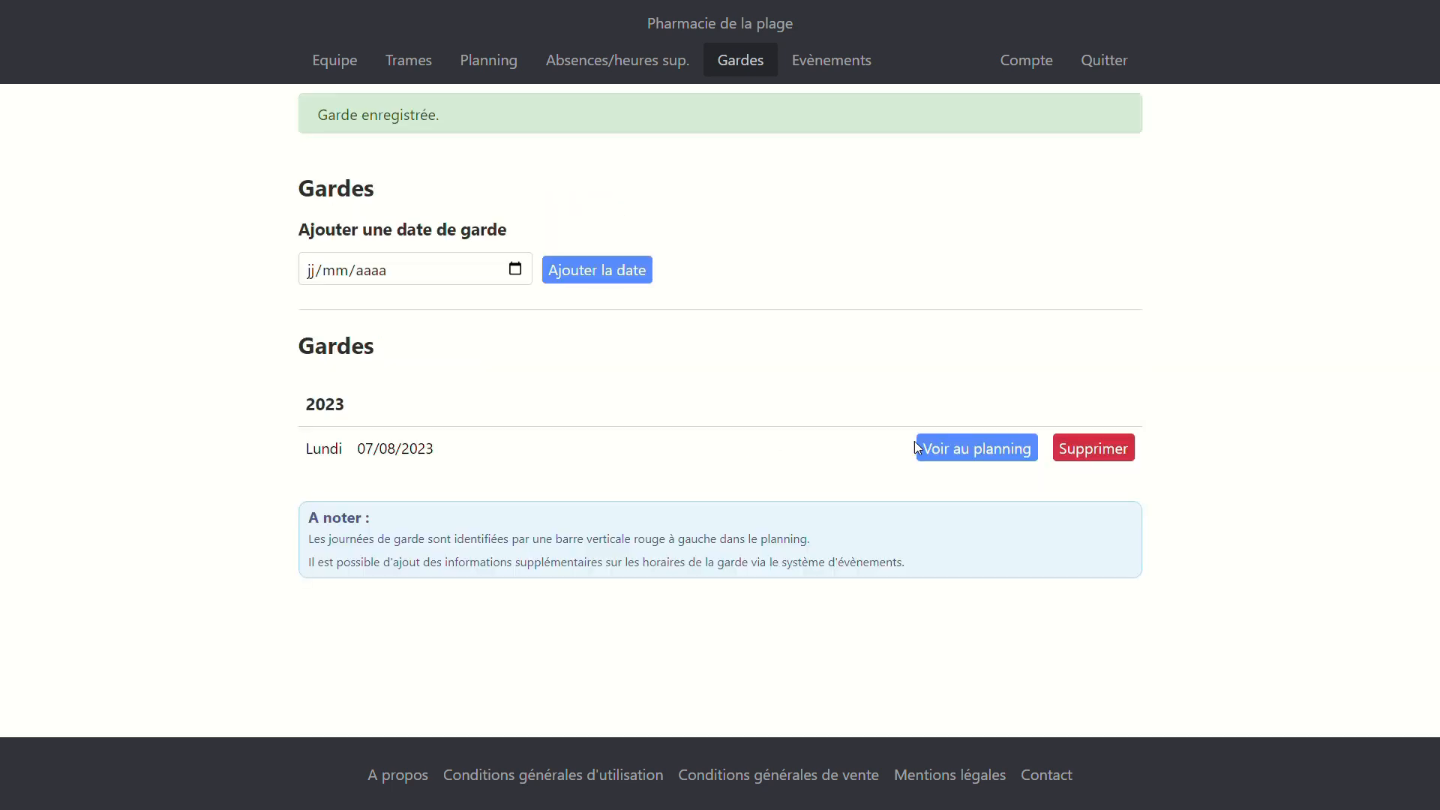
pyautogui.click(955, 451)
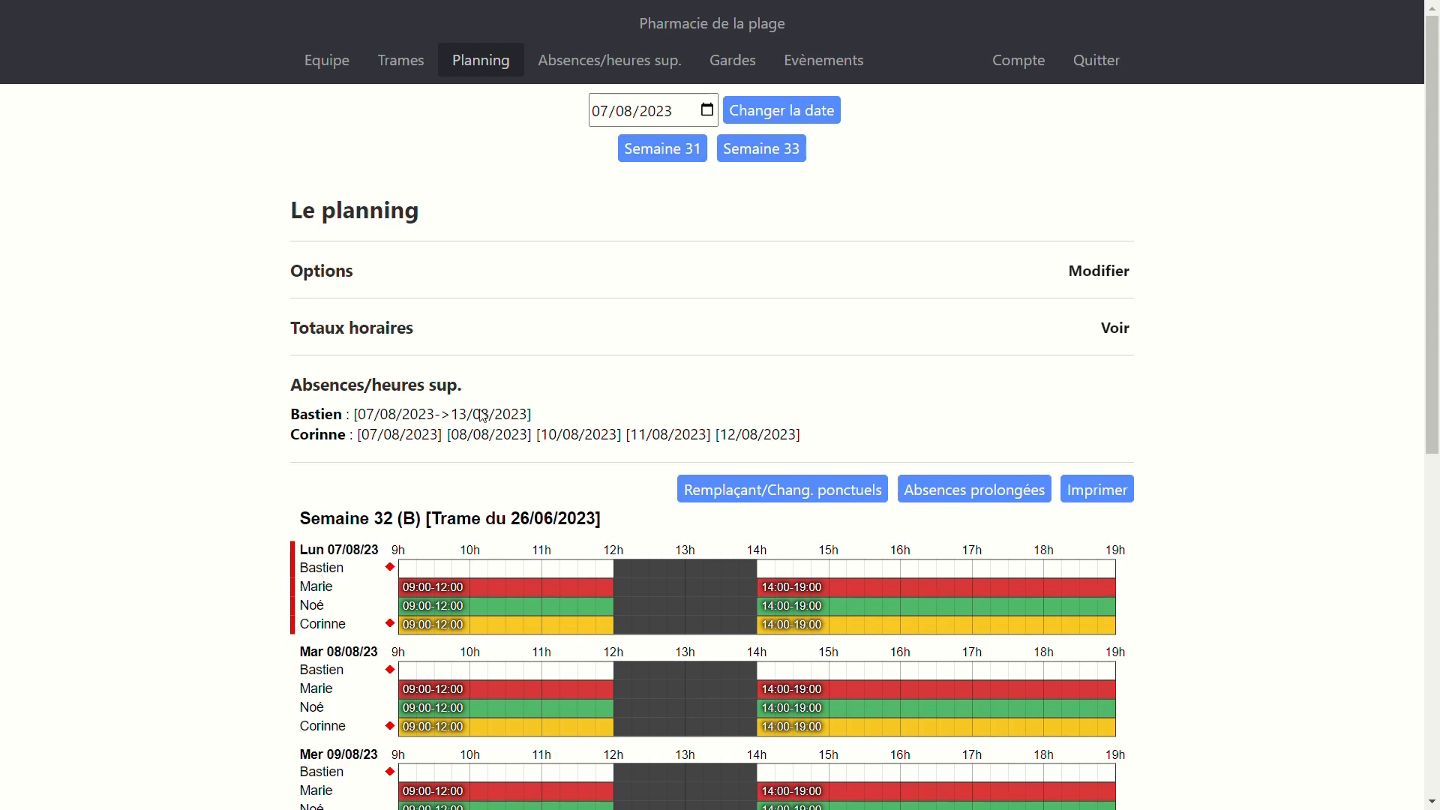
# Add an event titled ORTHOPEDIE on 07/08/2023 from 10:00 to 11:30 and check it in the planning.
pyautogui.click(830, 71)
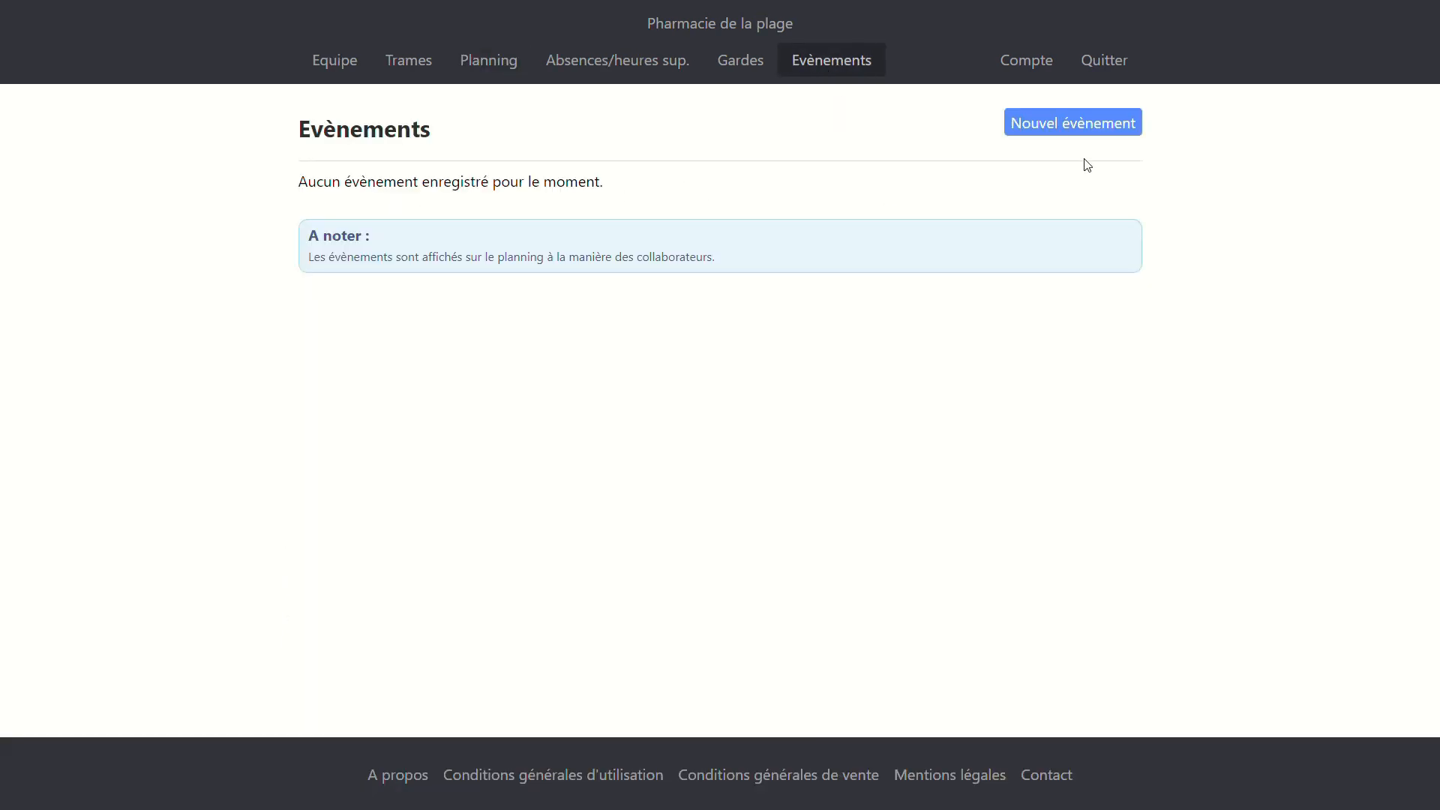
pyautogui.click(1077, 127)
pyautogui.click(539, 235)
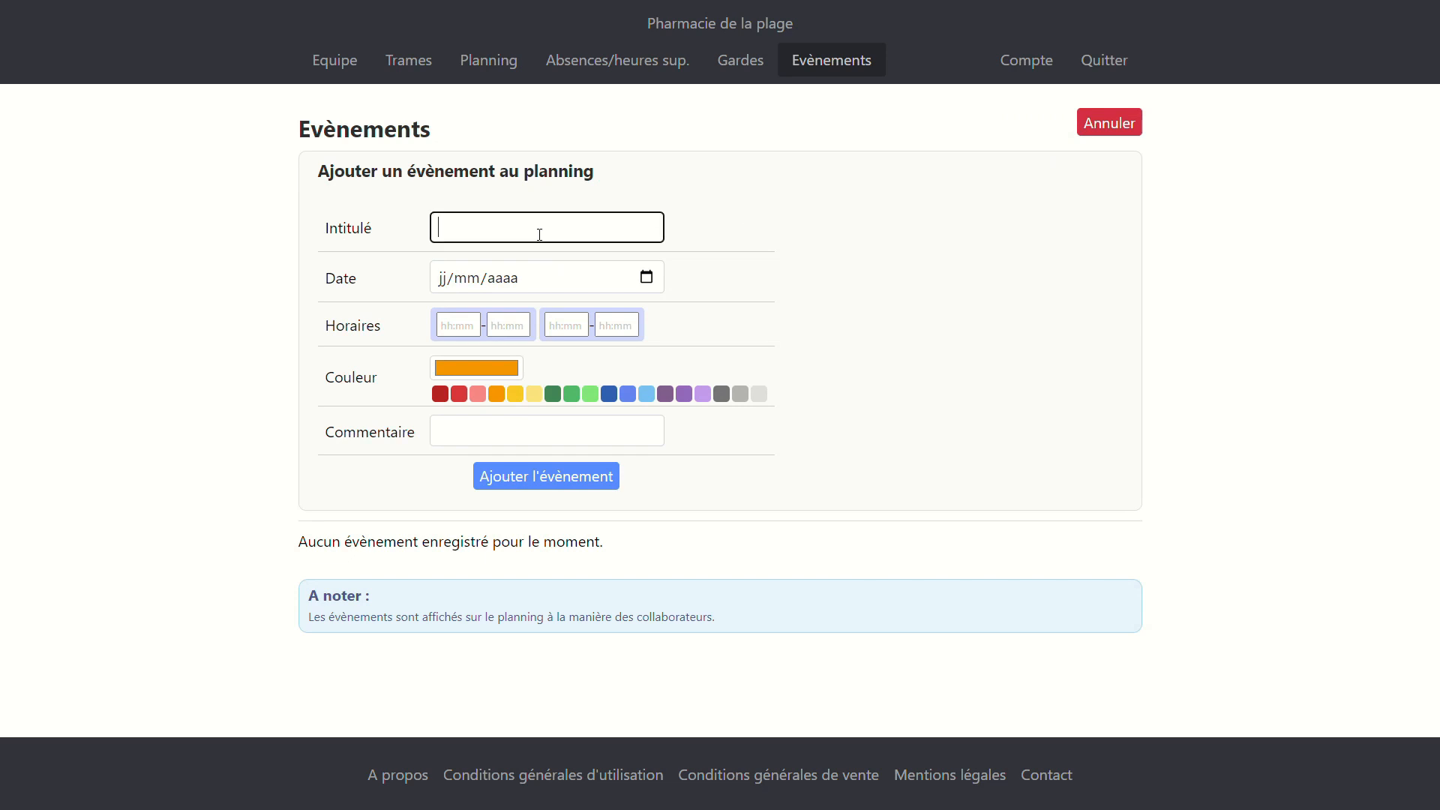
pyautogui.write('ORTHOPEDIE')
pyautogui.click(448, 280)
pyautogui.write('07/08/202')
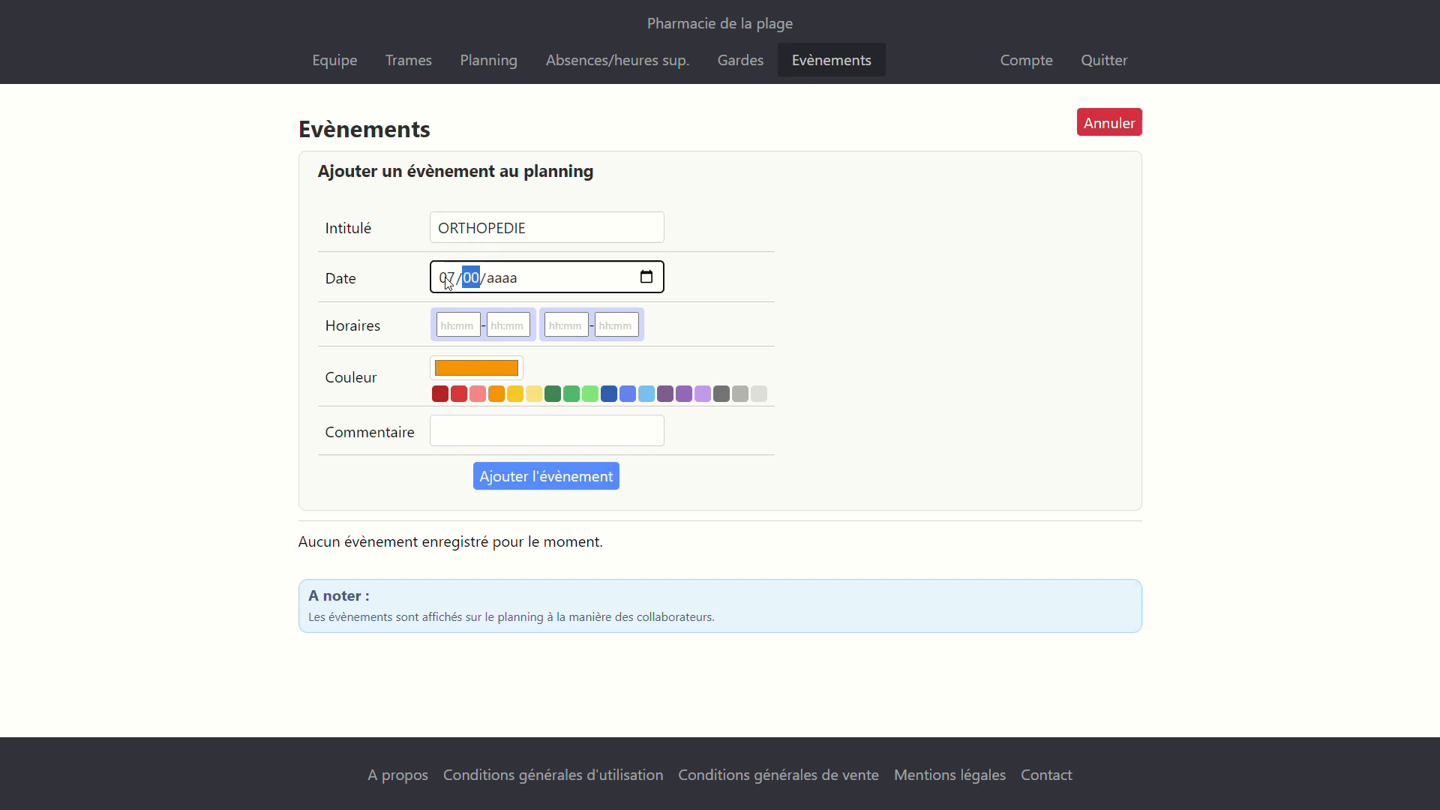
pyautogui.write('3')
pyautogui.click(464, 323)
pyautogui.write('10:0011:30')
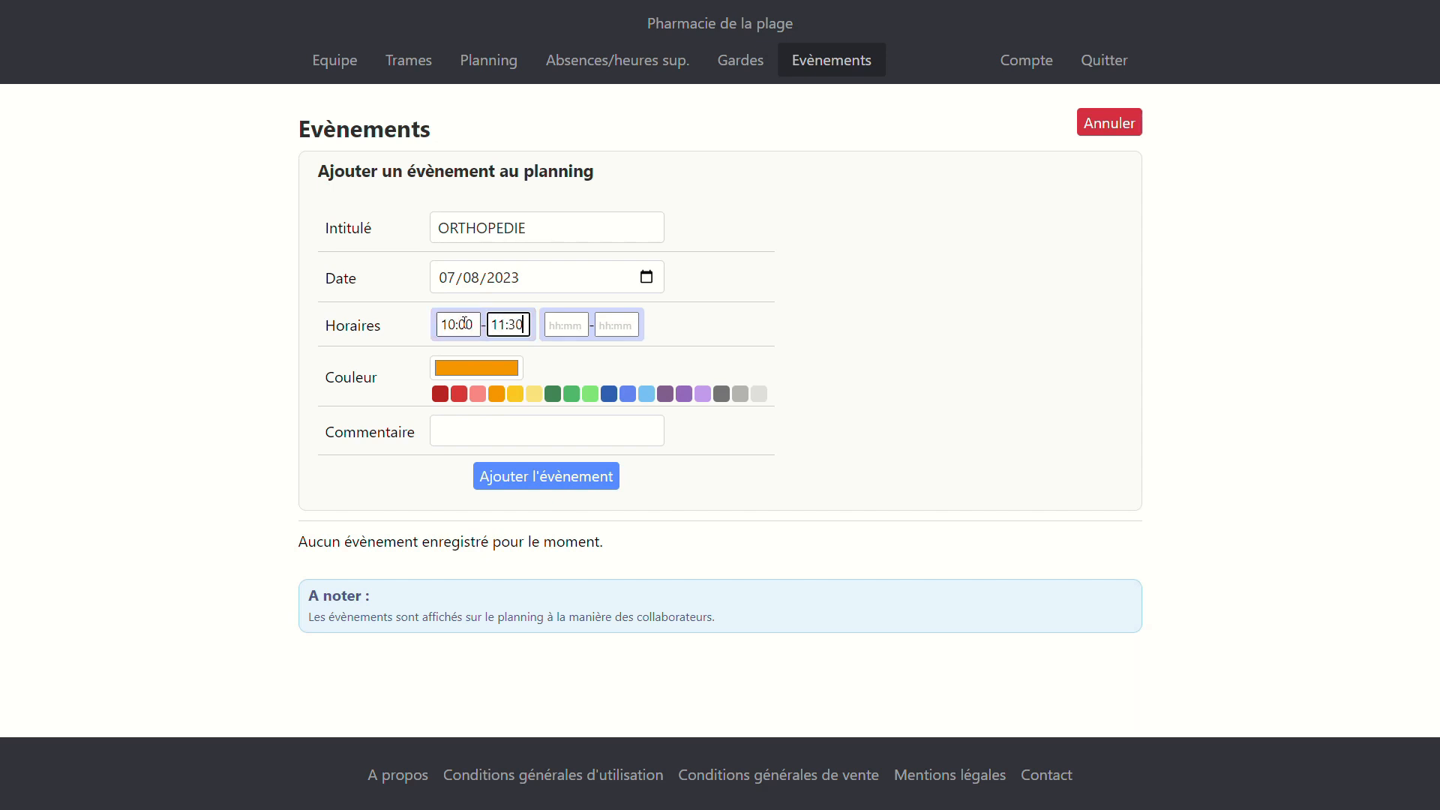
pyautogui.click(564, 485)
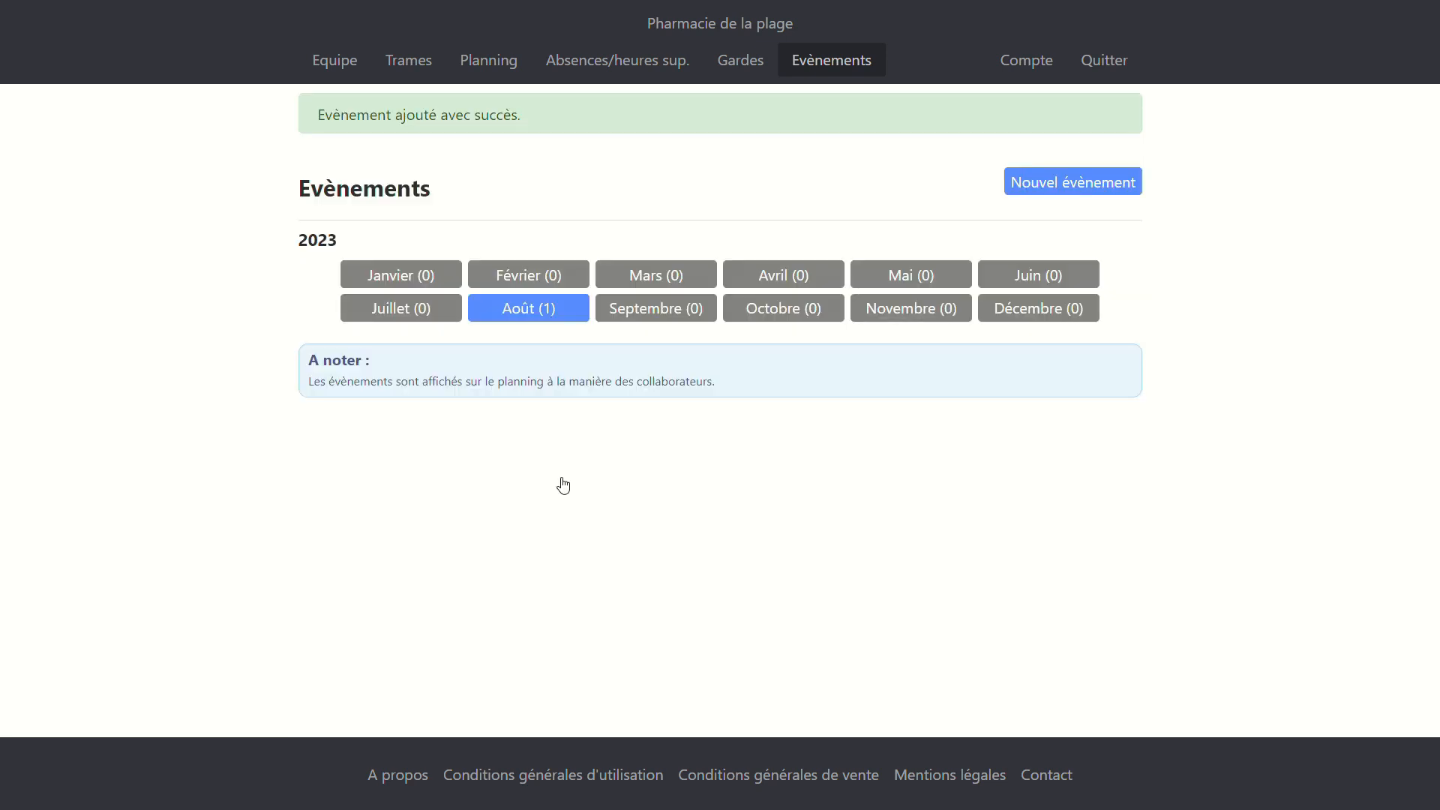
pyautogui.click(489, 69)
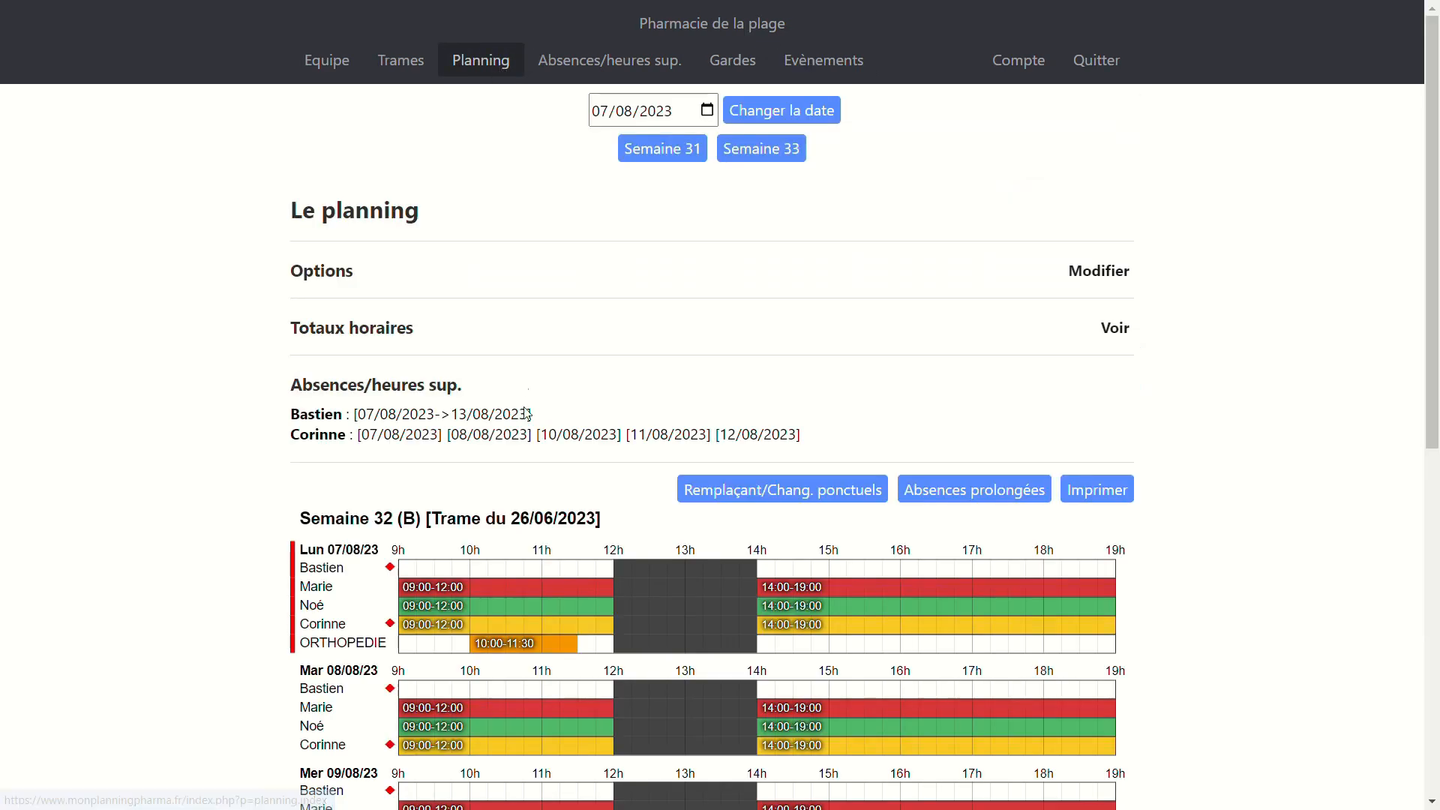
pyautogui.scroll(-3, 493, 469)
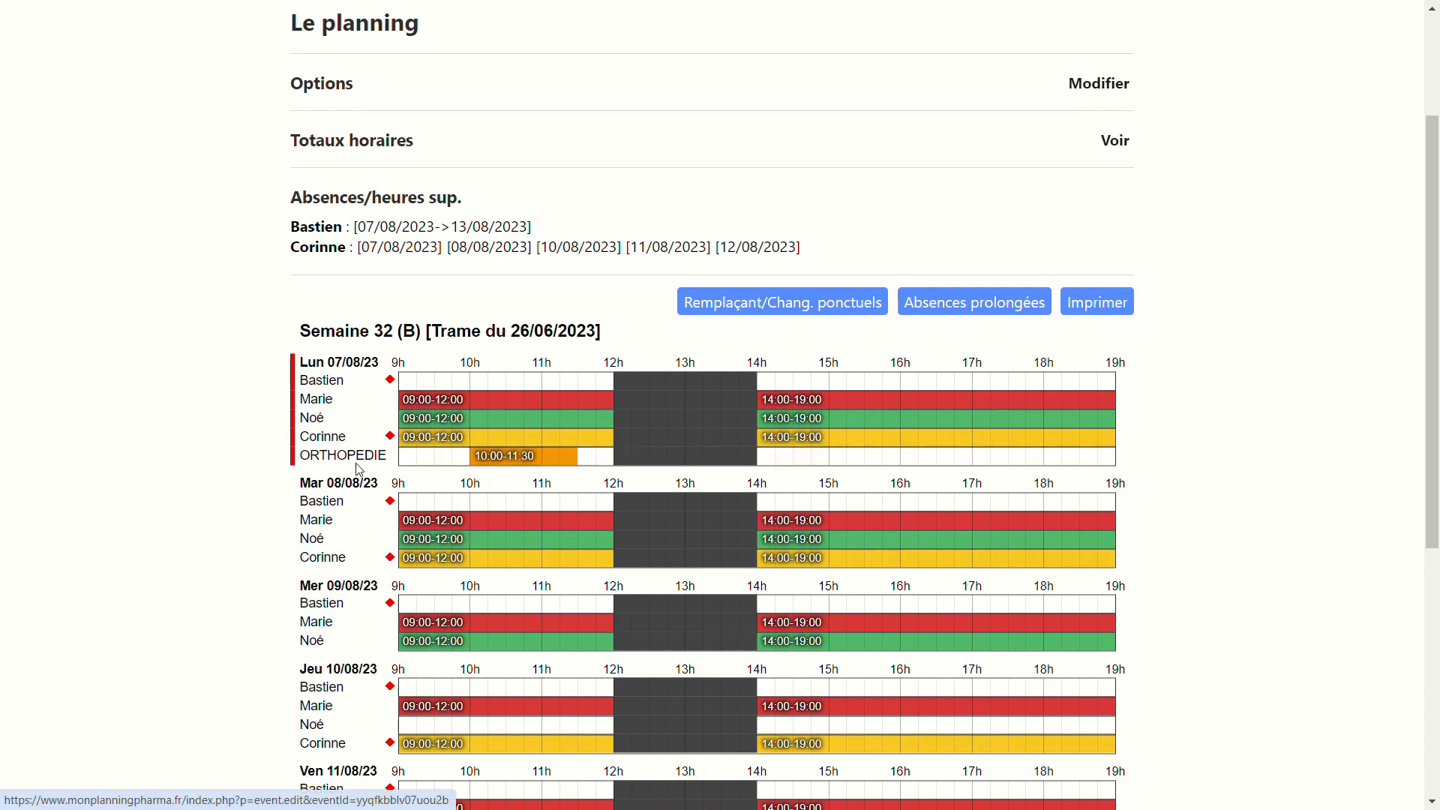